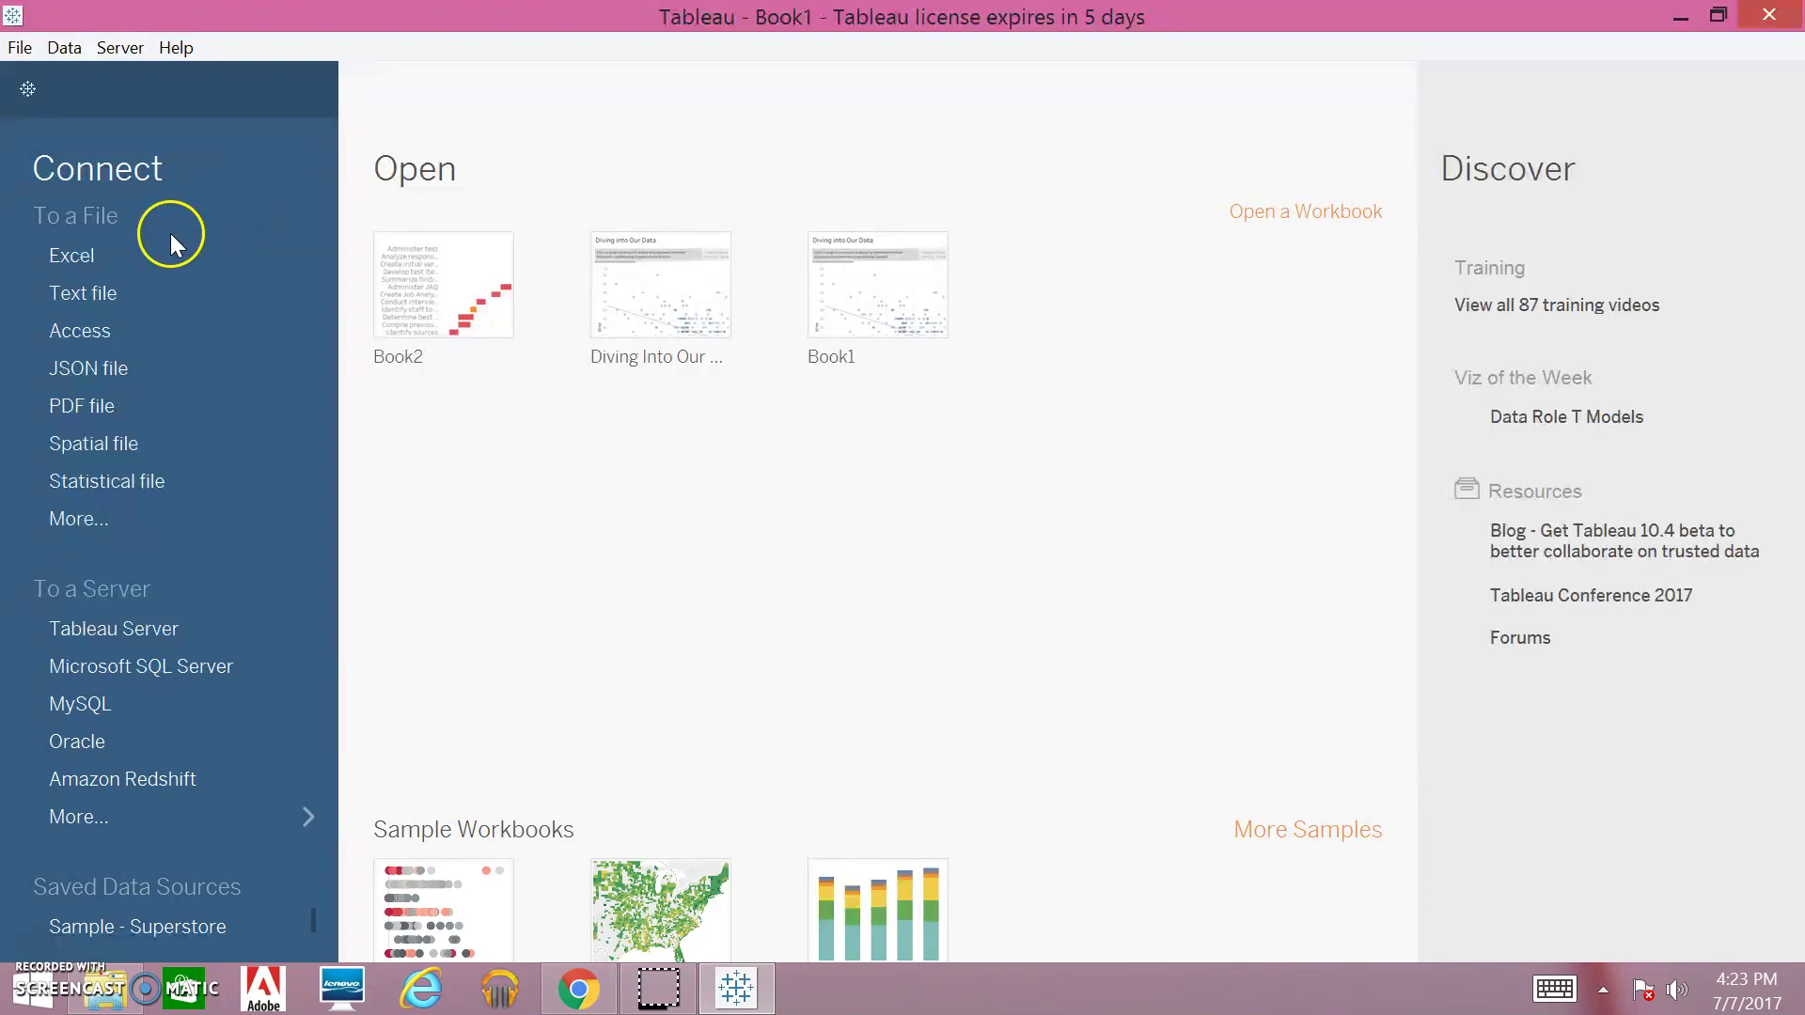
Connect to the Excel workbook Class 9 from the Data Viz folder and go to the Sheet 1 worksheet.
{"action": "left_click", "coordinate": [62, 255]}
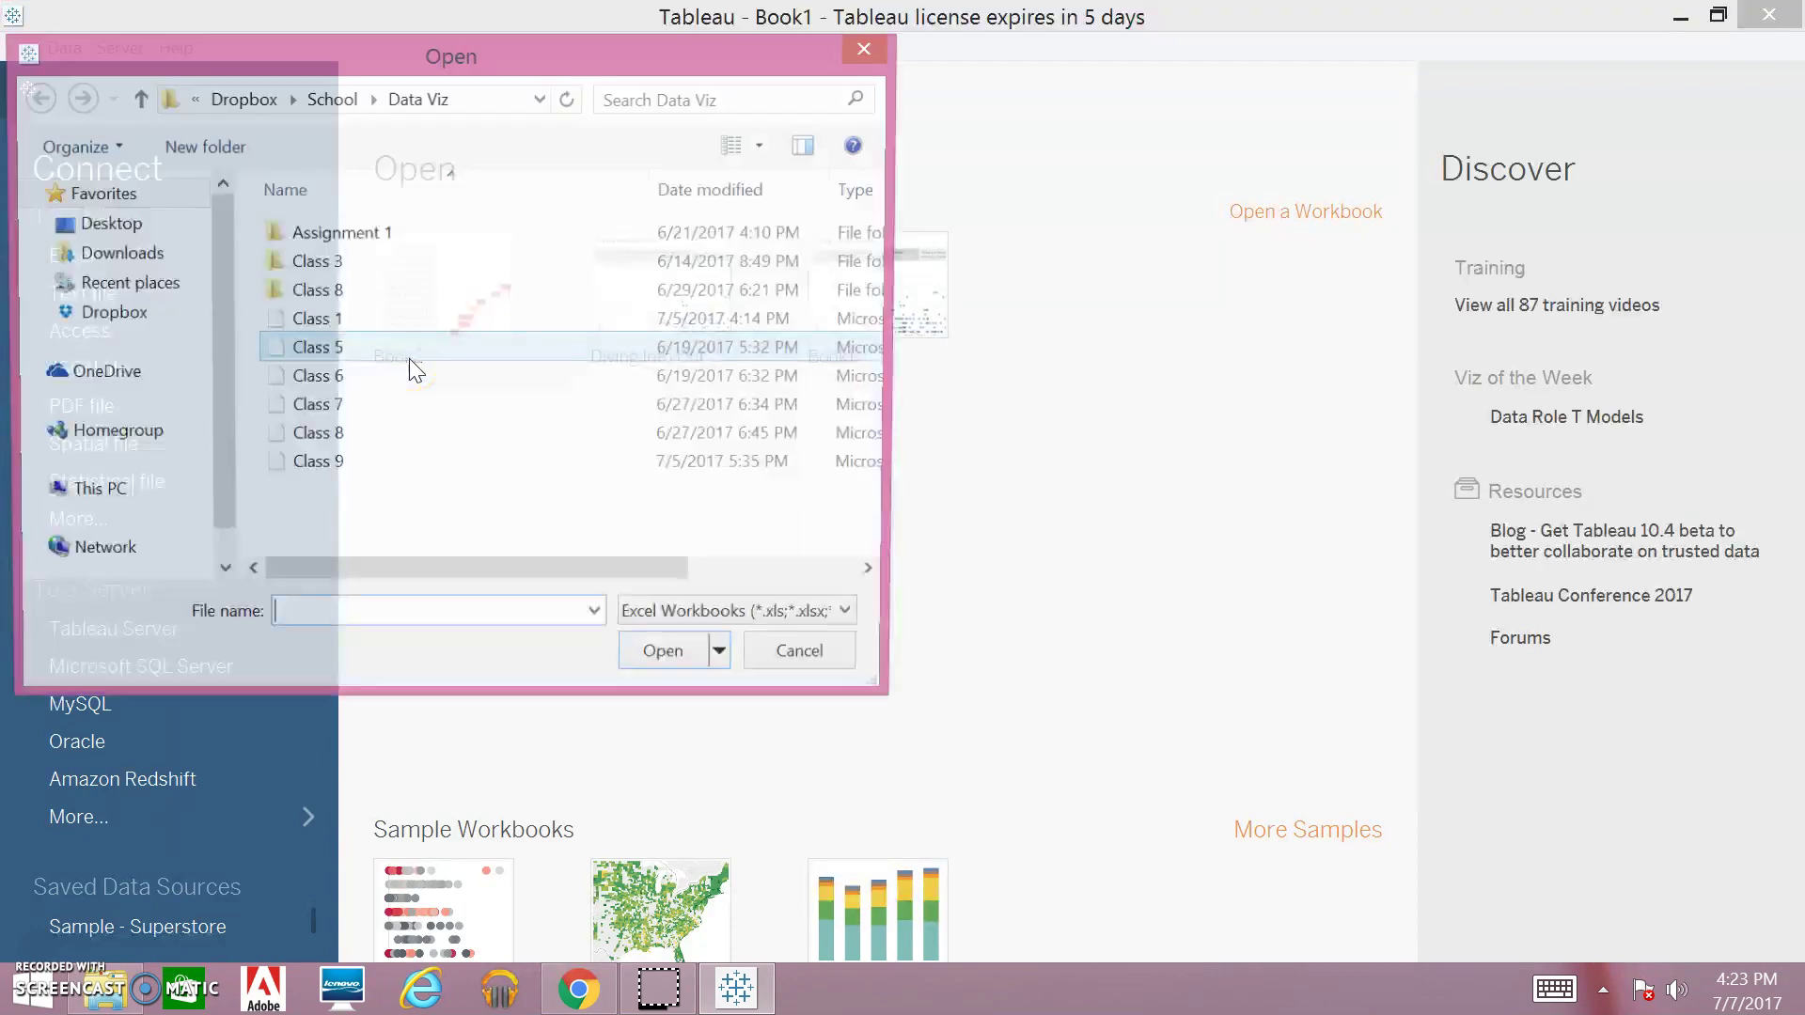
{"action": "left_click", "coordinate": [393, 467]}
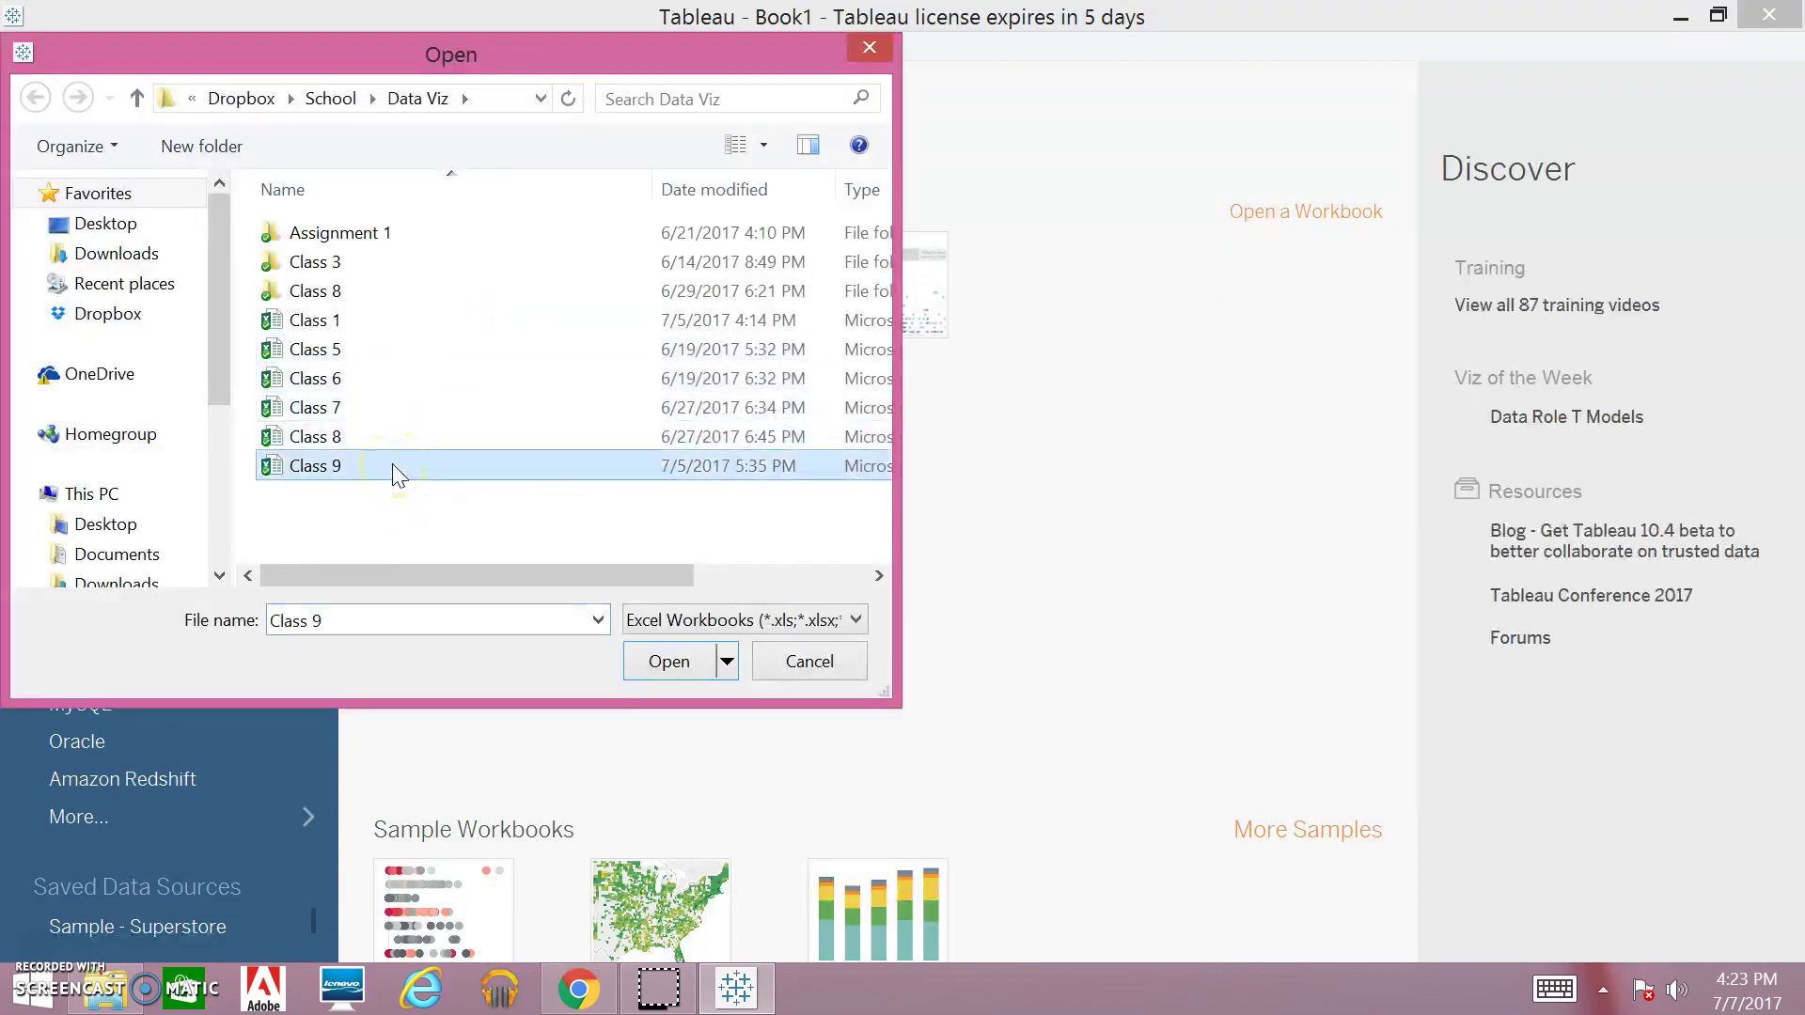
{"action": "left_click", "coordinate": [691, 662]}
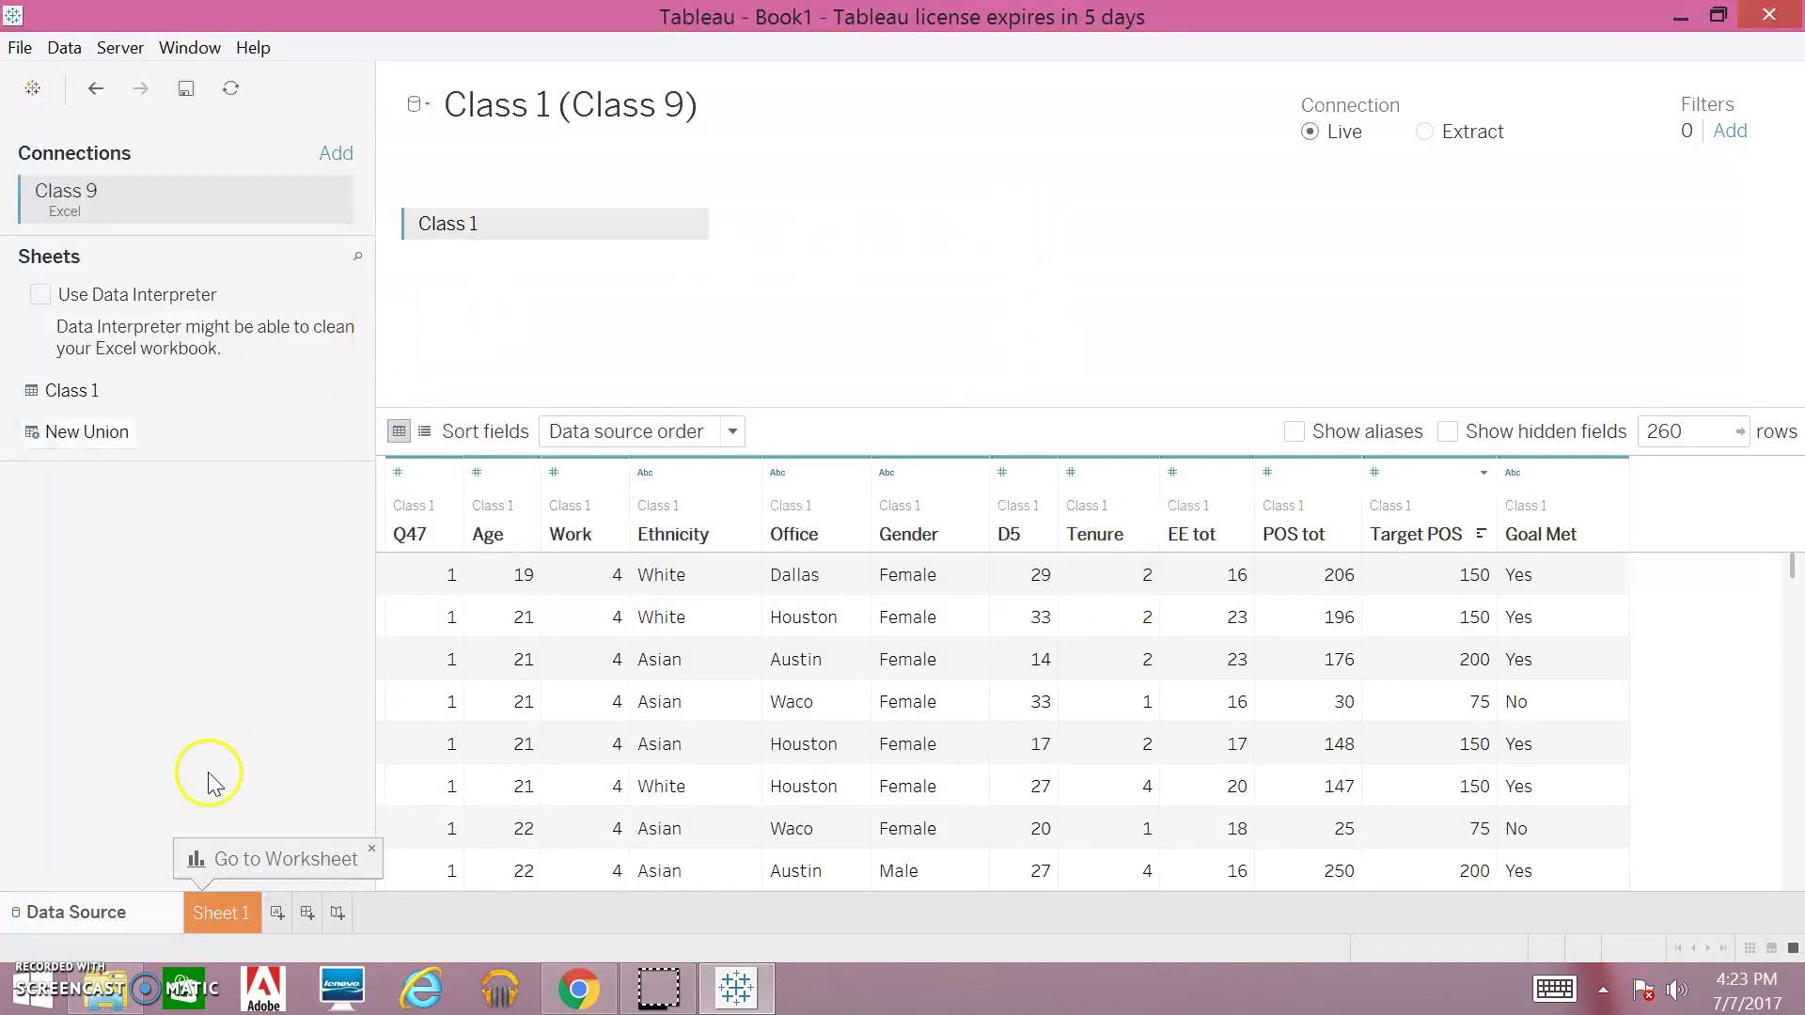
{"action": "left_click", "coordinate": [242, 917]}
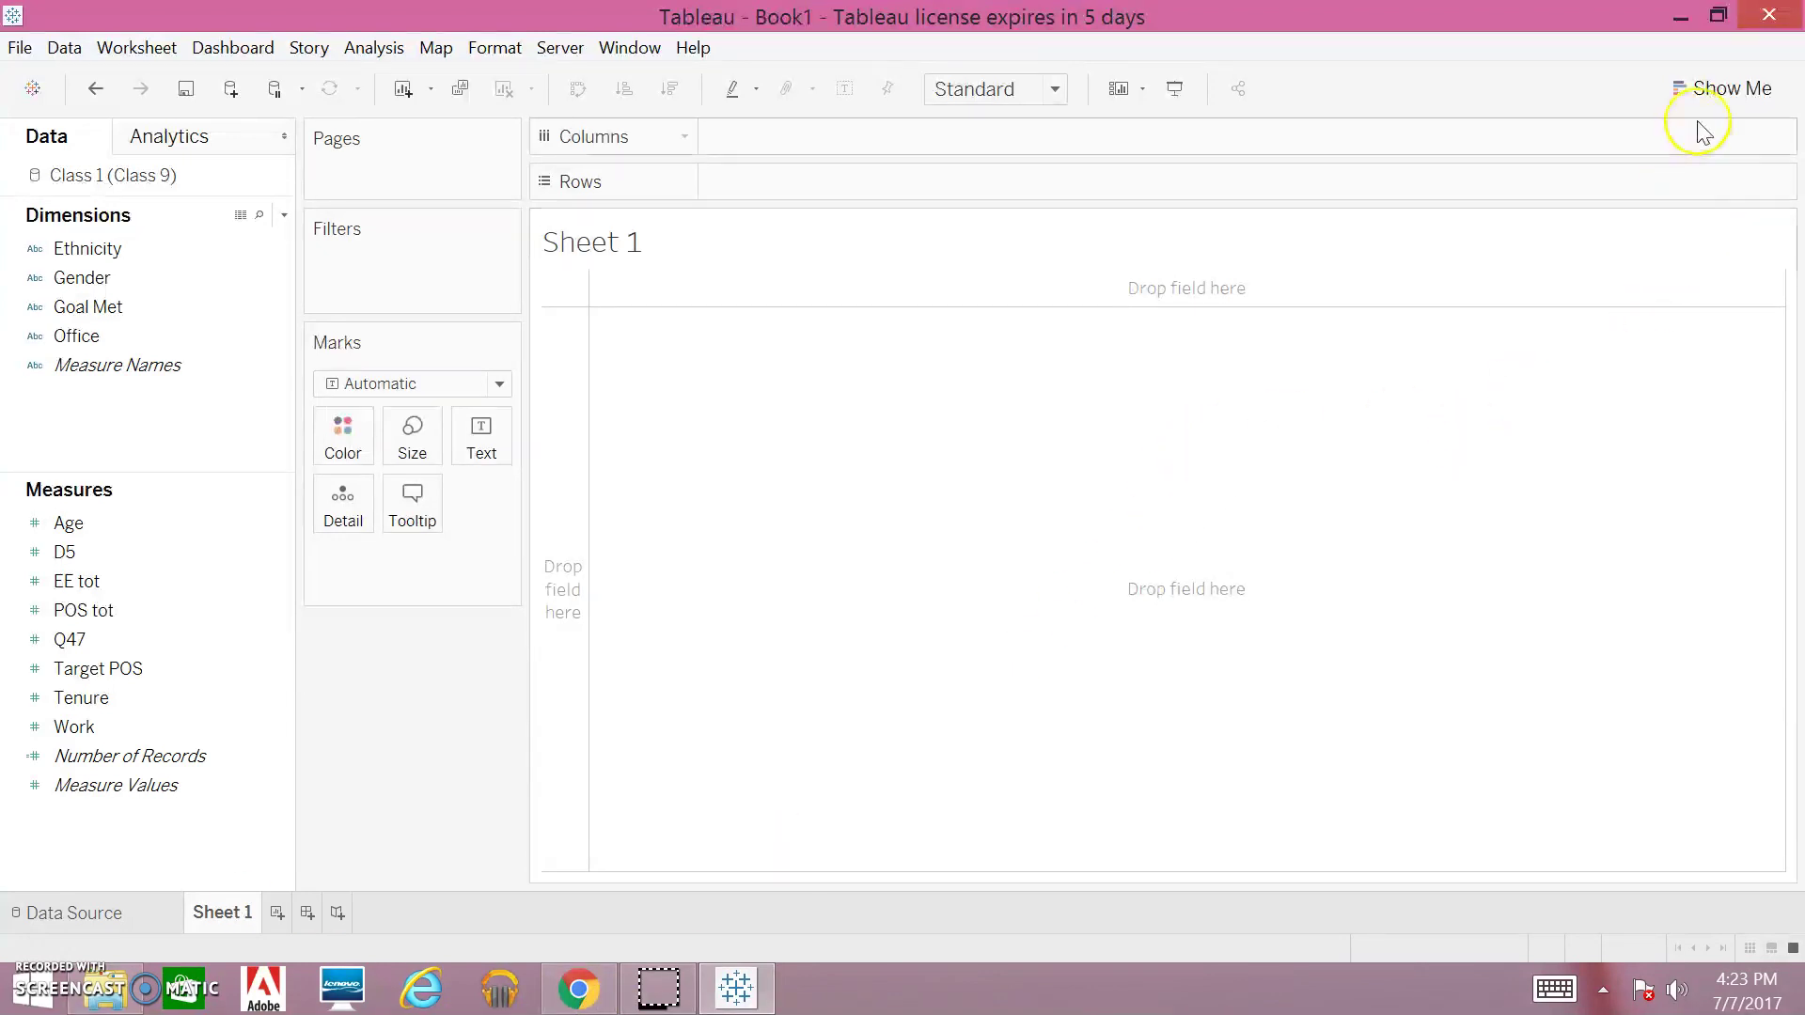
Create a bullet graph from the POS tot and Target POS measures using the Show Me chart types.
{"action": "left_click", "coordinate": [1711, 87]}
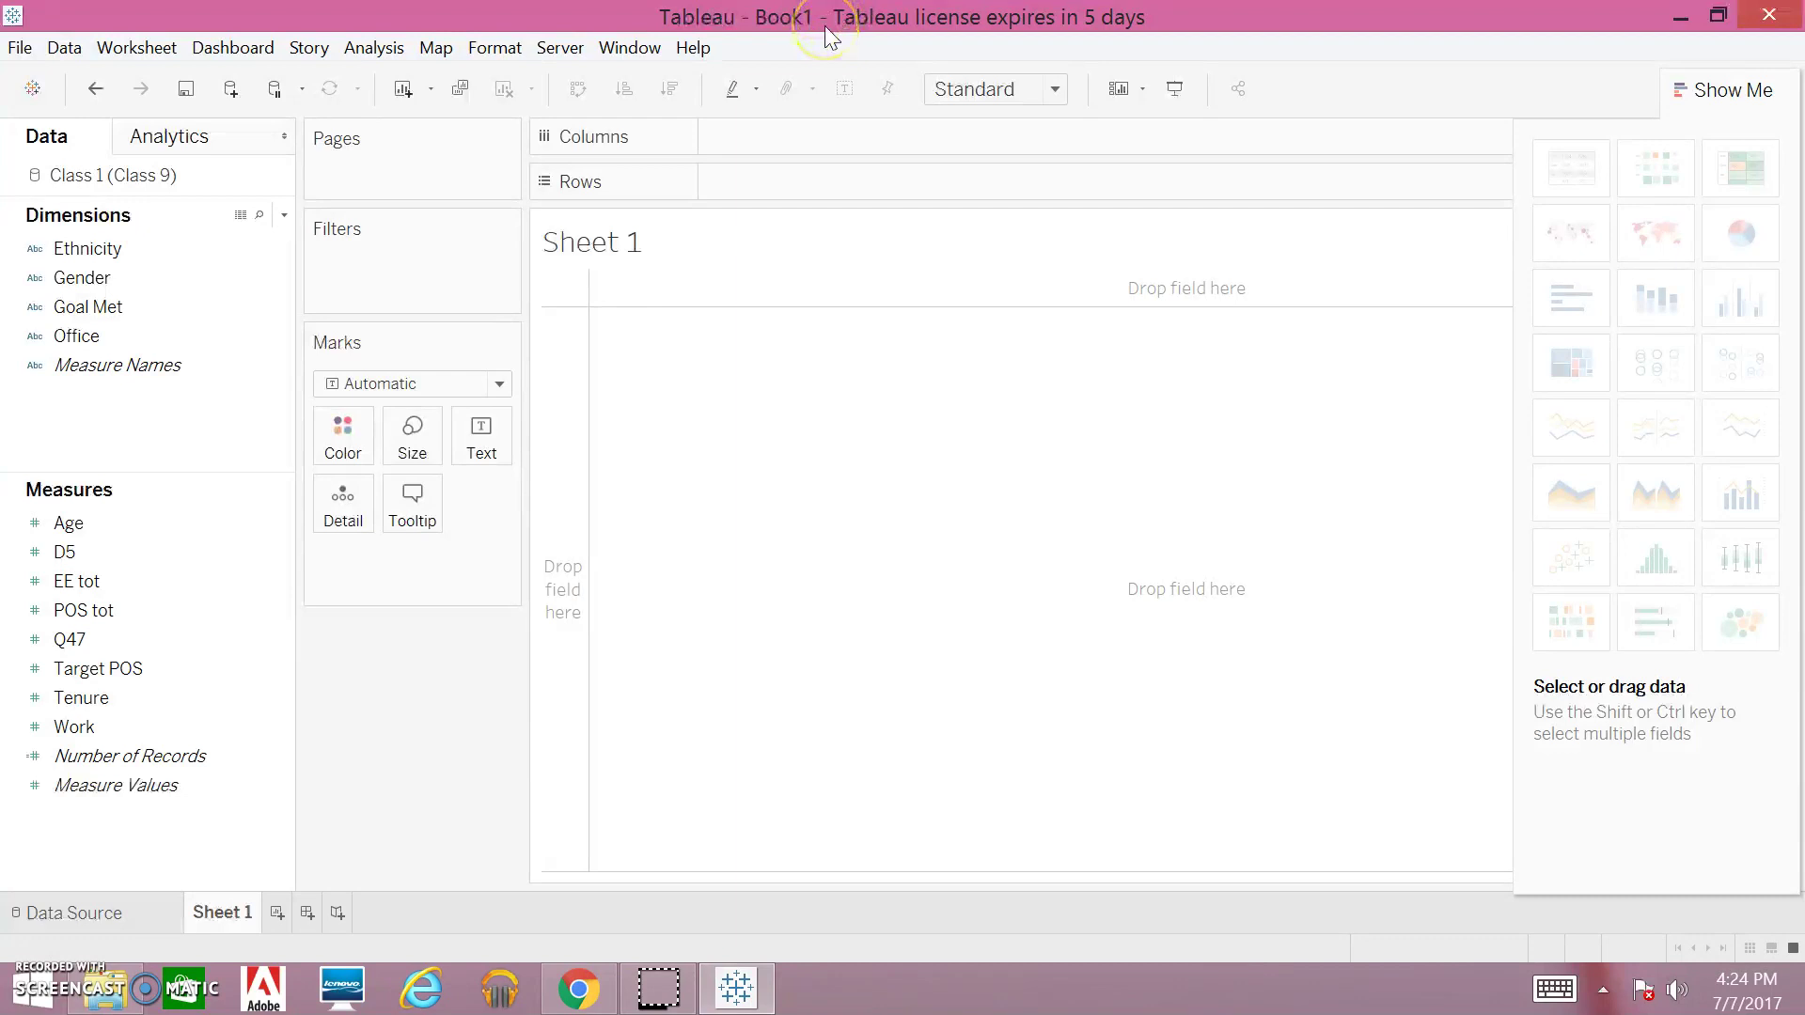
{"action": "left_click", "coordinate": [135, 529]}
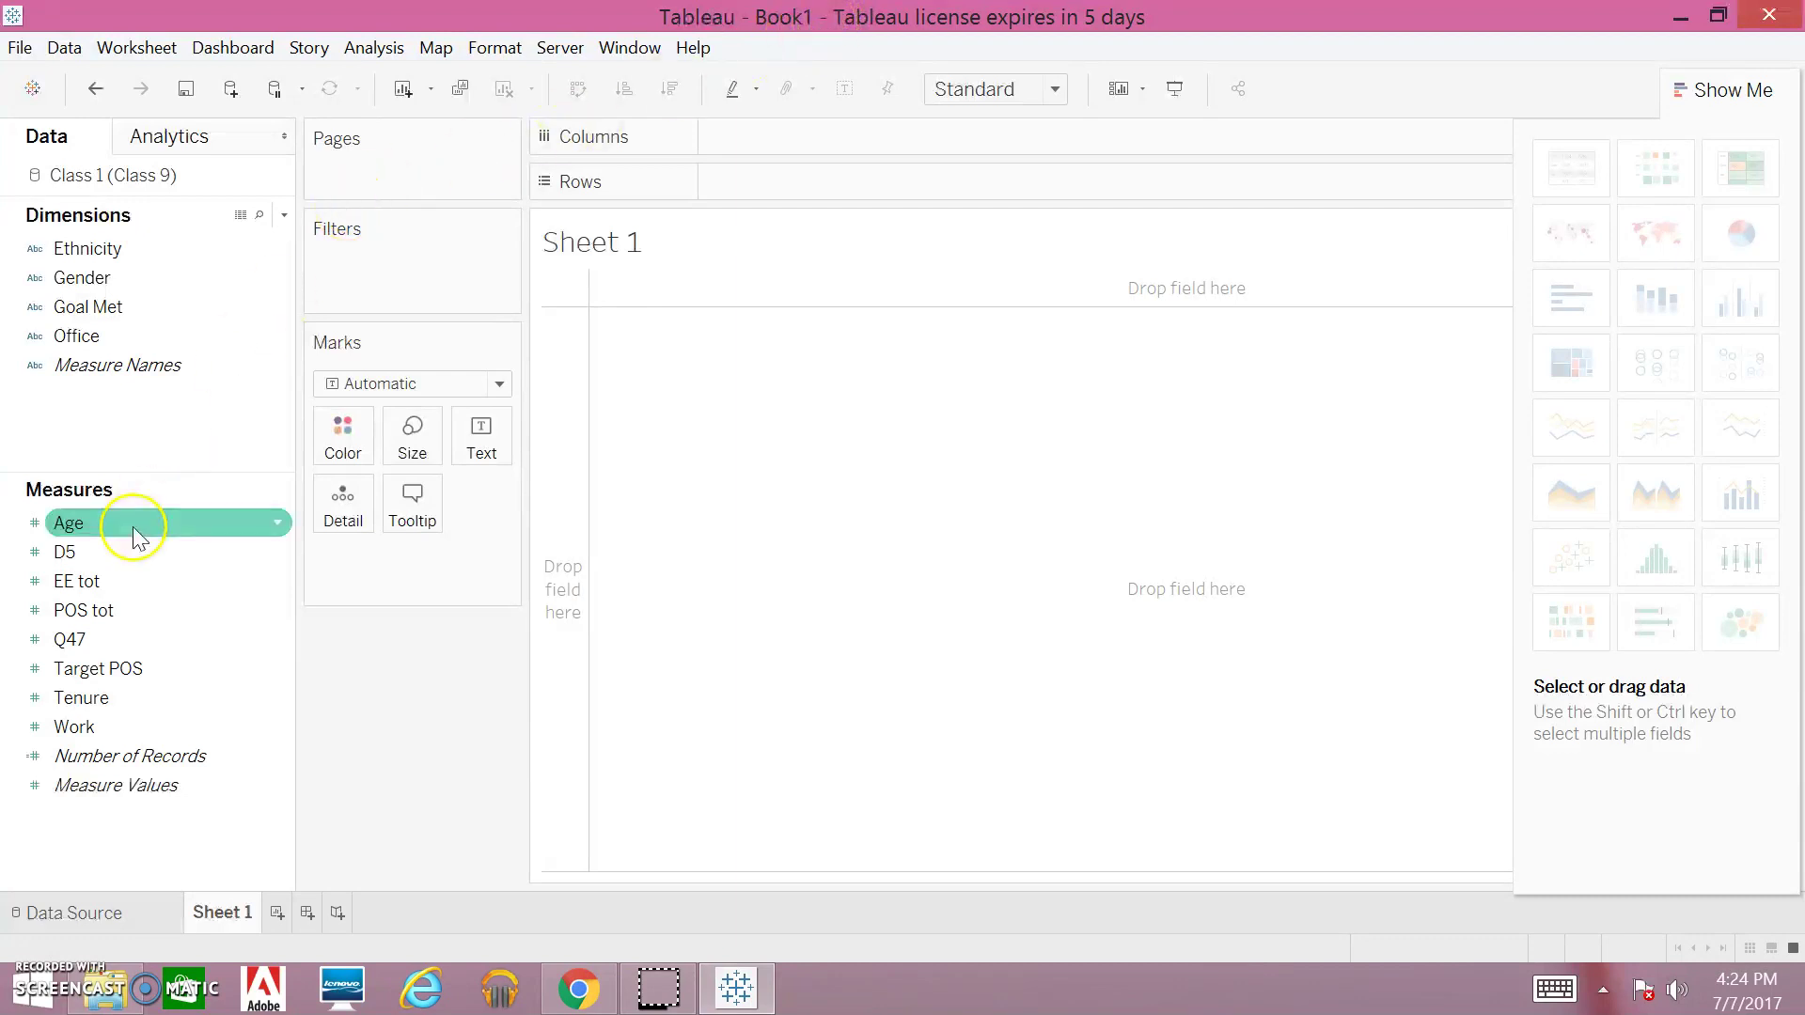
{"action": "left_click", "coordinate": [158, 669]}
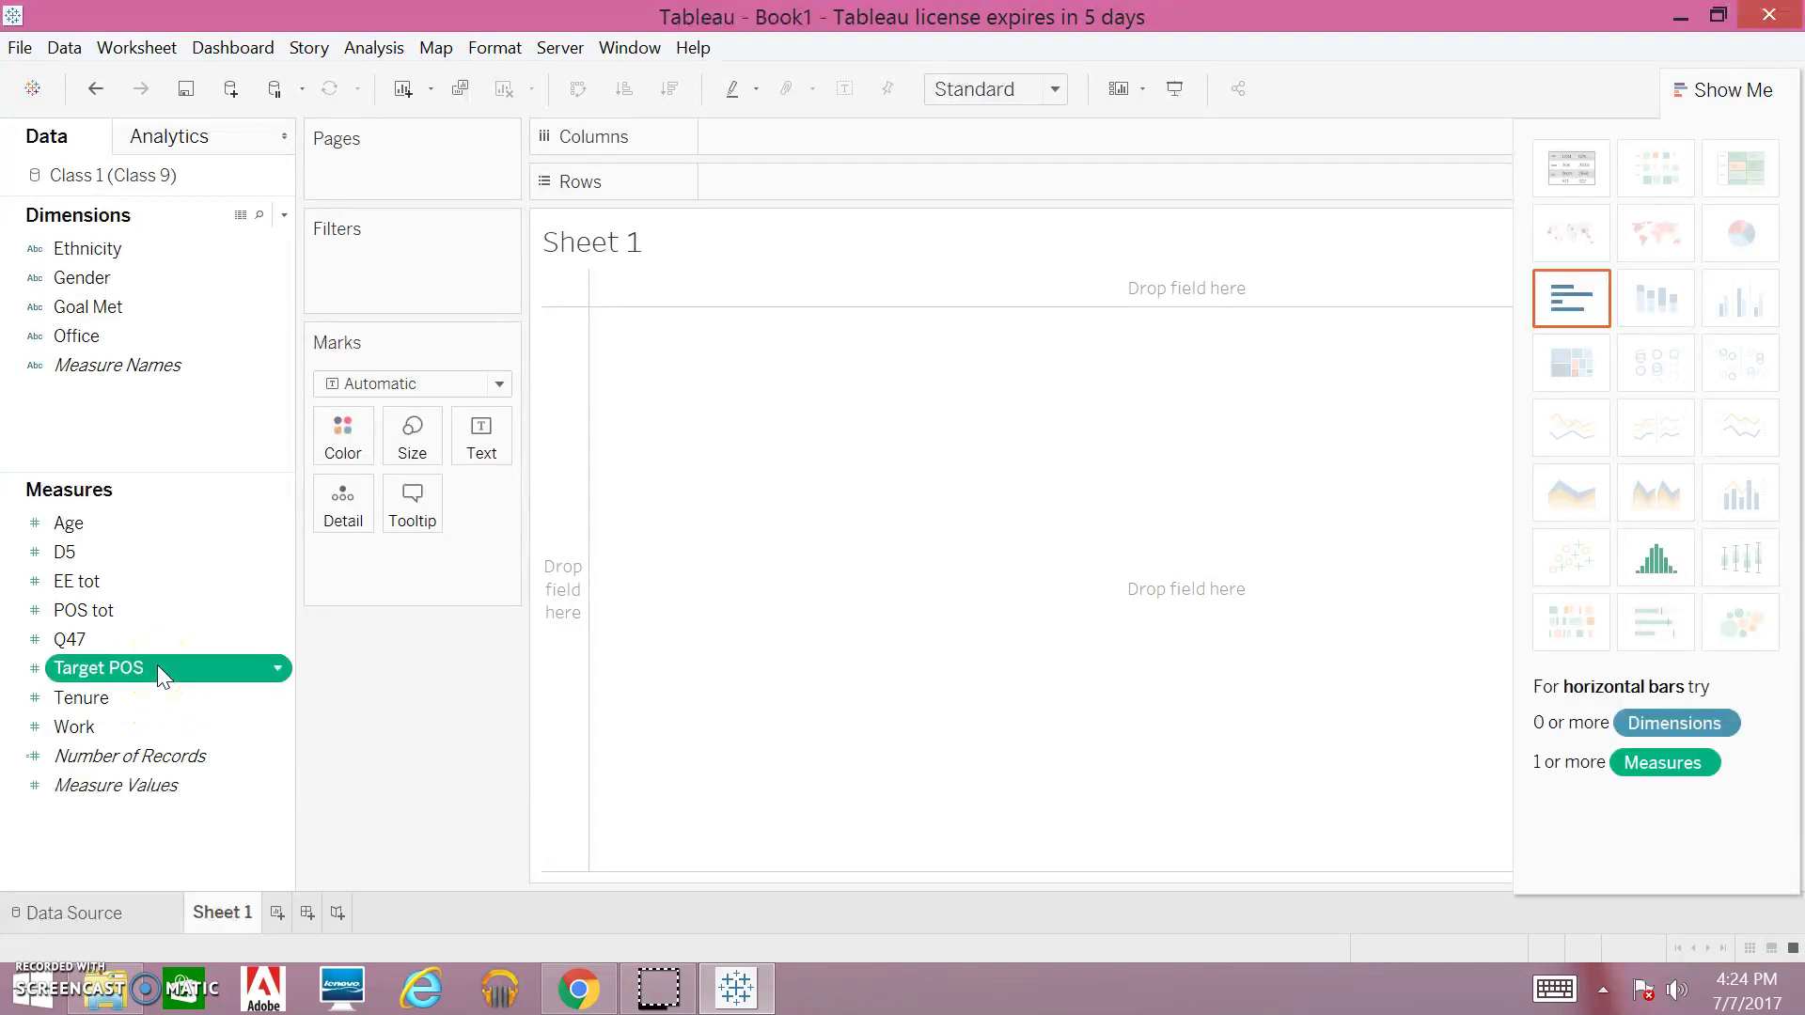
{"action": "left_click", "coordinate": [111, 613], "text": "ctrl"}
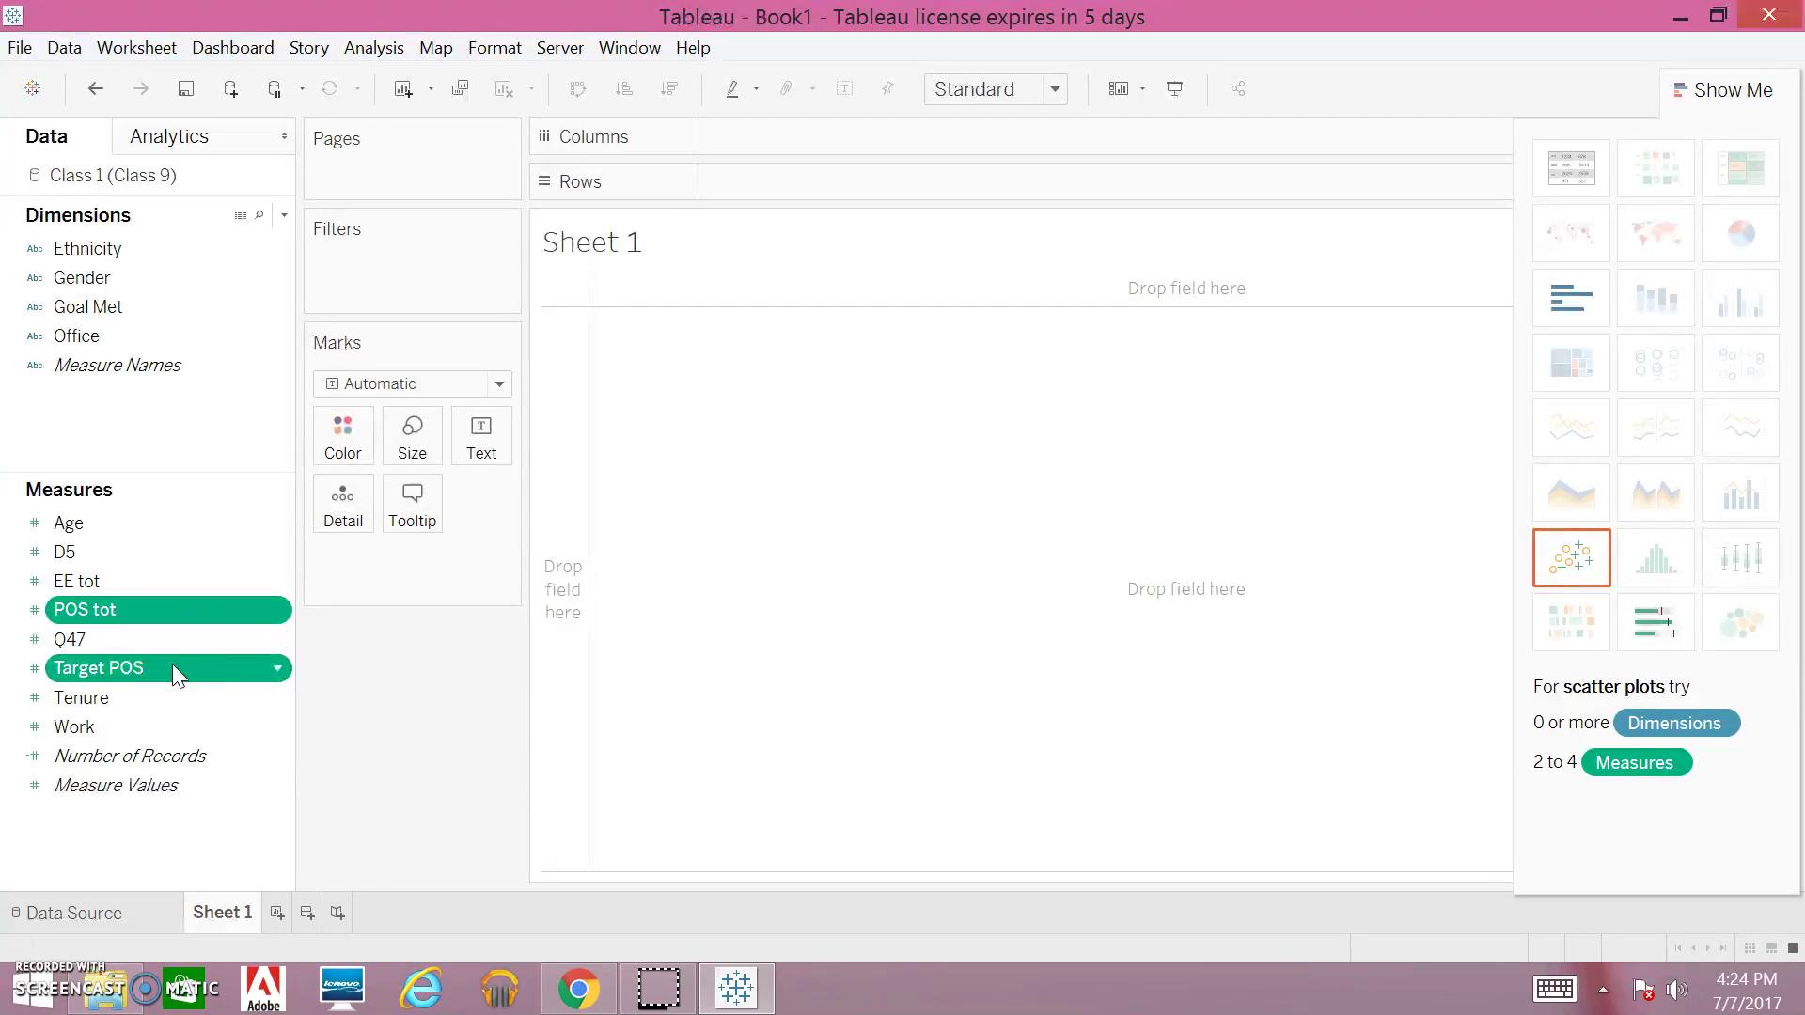
{"action": "left_click", "coordinate": [177, 609]}
{"action": "mouse_move", "coordinate": [190, 669]}
{"action": "left_mouse_down"}
{"action": "mouse_move", "coordinate": [353, 652]}
{"action": "mouse_move", "coordinate": [194, 646]}
{"action": "left_mouse_up"}
{"action": "left_click", "coordinate": [104, 610]}
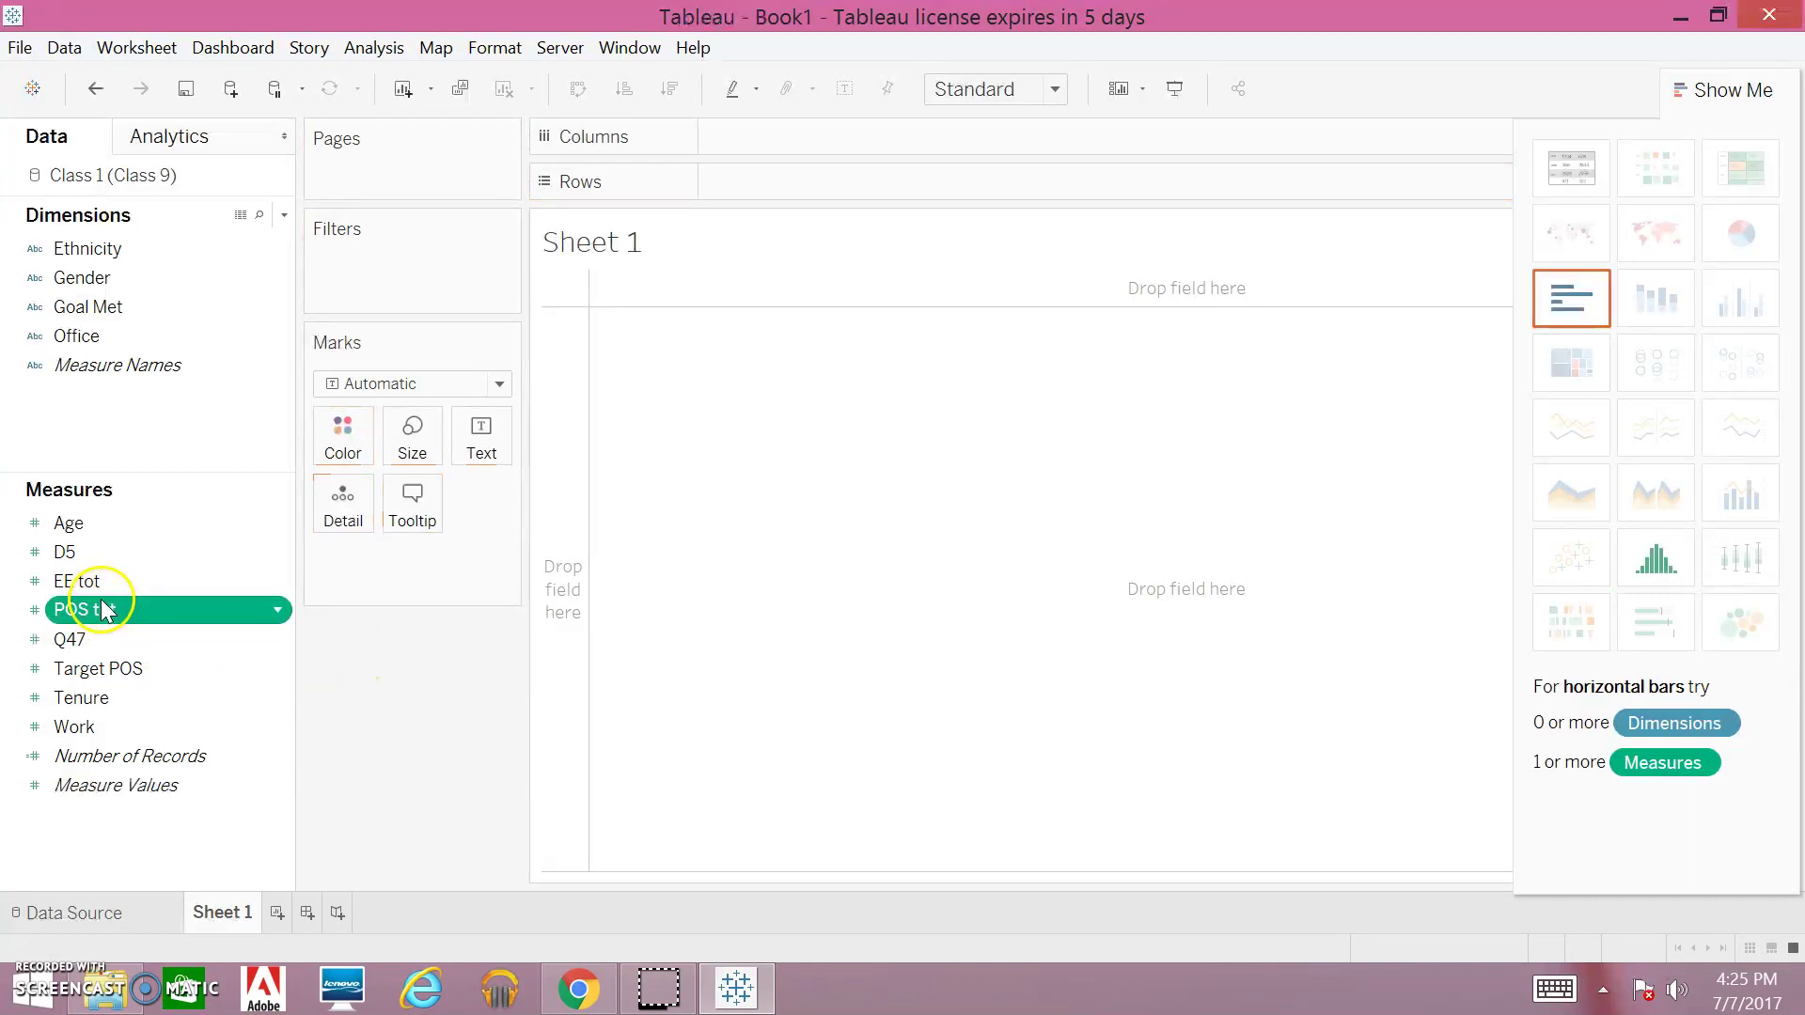
{"action": "left_click", "coordinate": [143, 670], "text": "ctrl"}
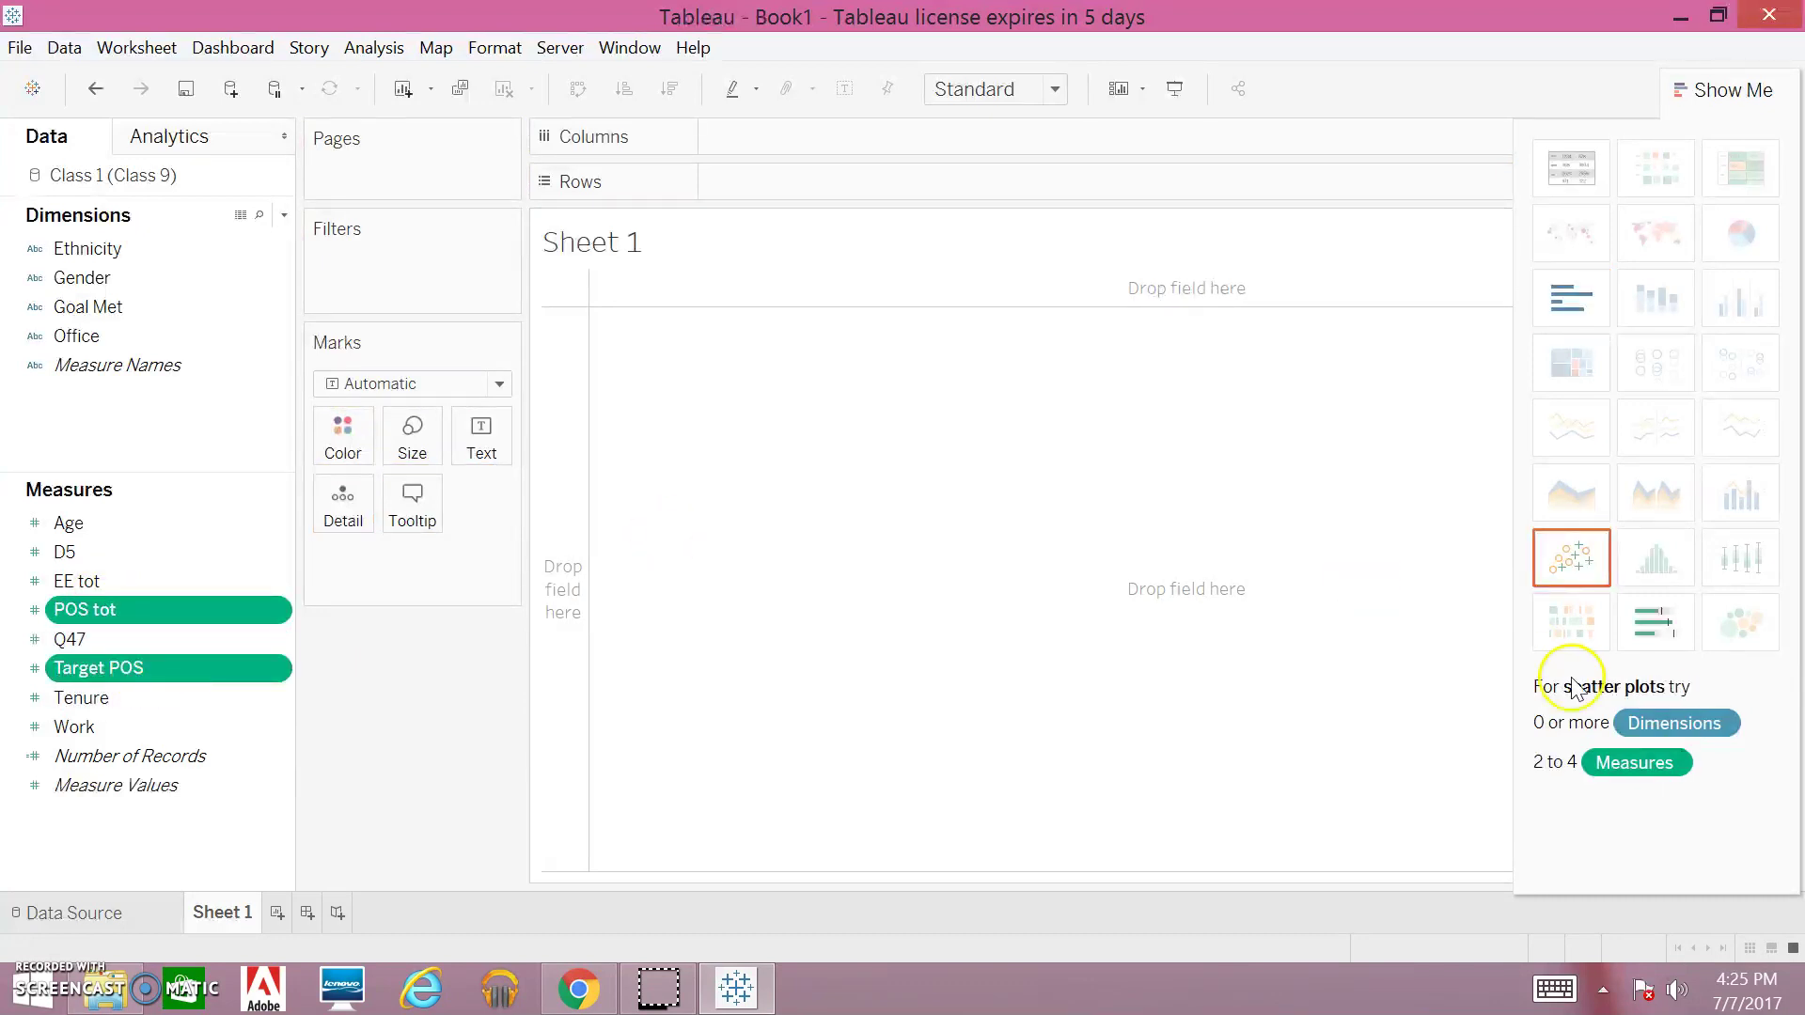
{"action": "left_click", "coordinate": [1646, 637]}
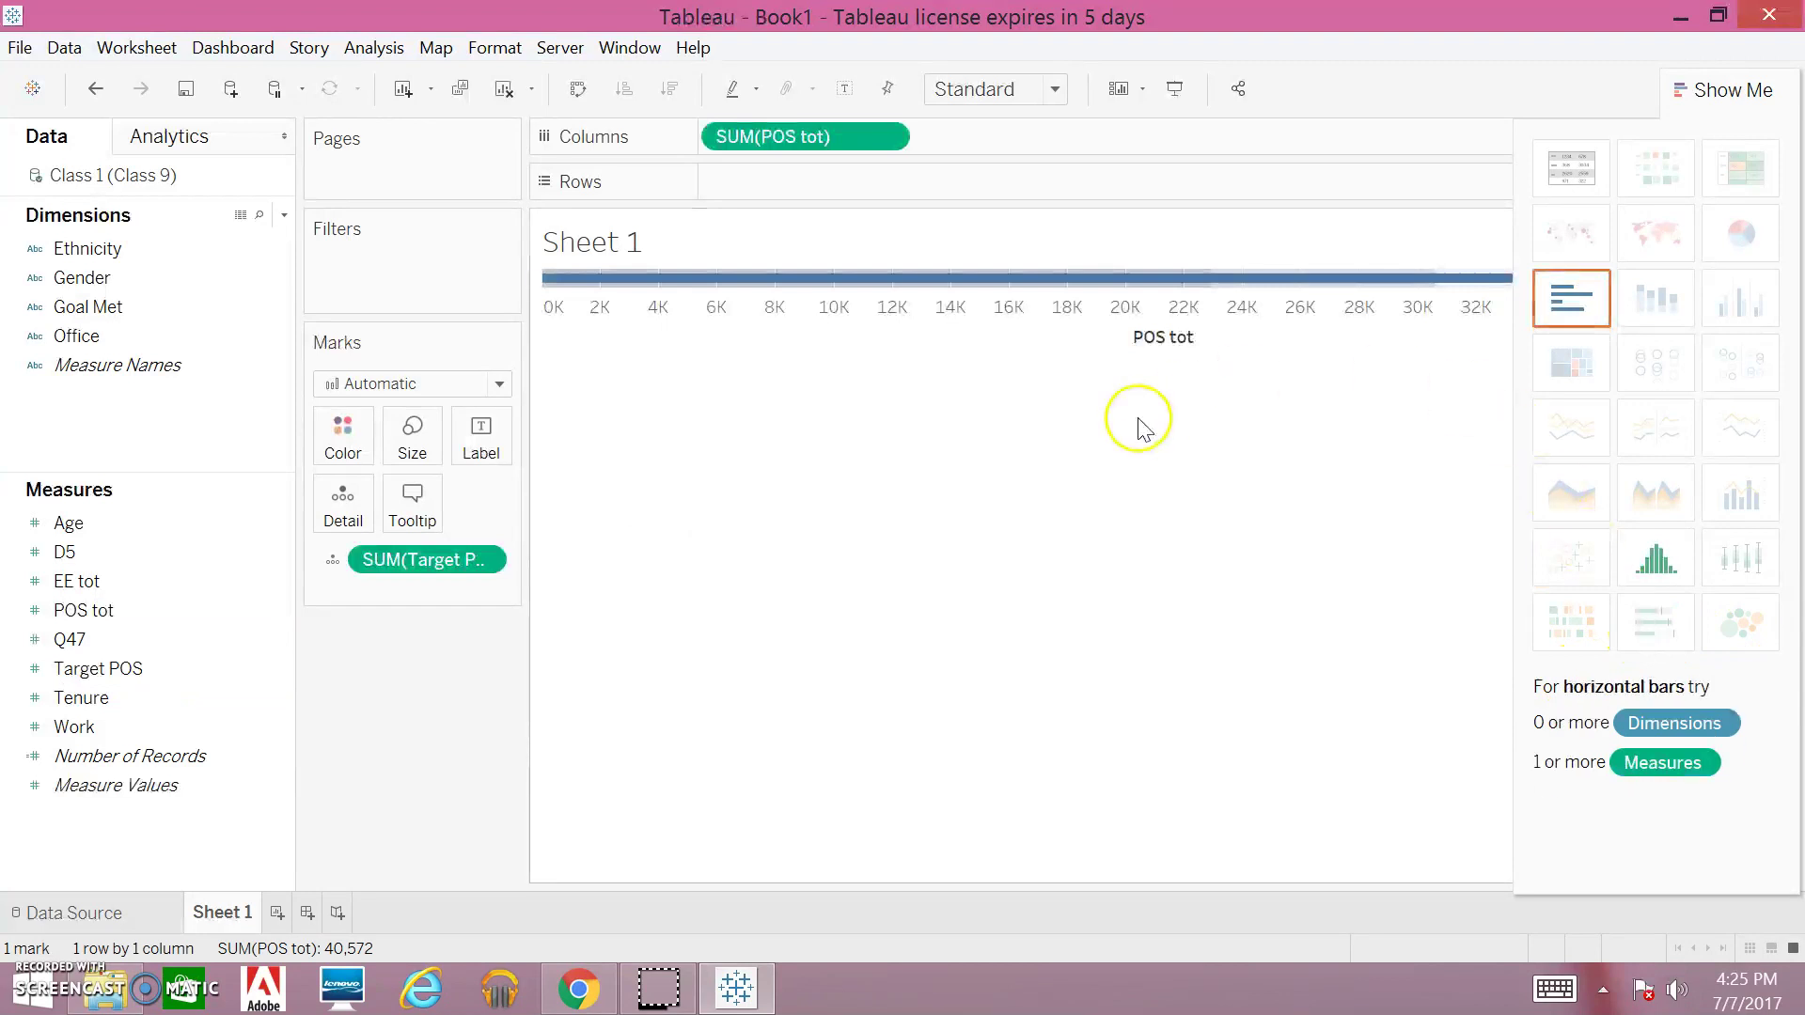
{"action": "left_click", "coordinate": [1763, 90]}
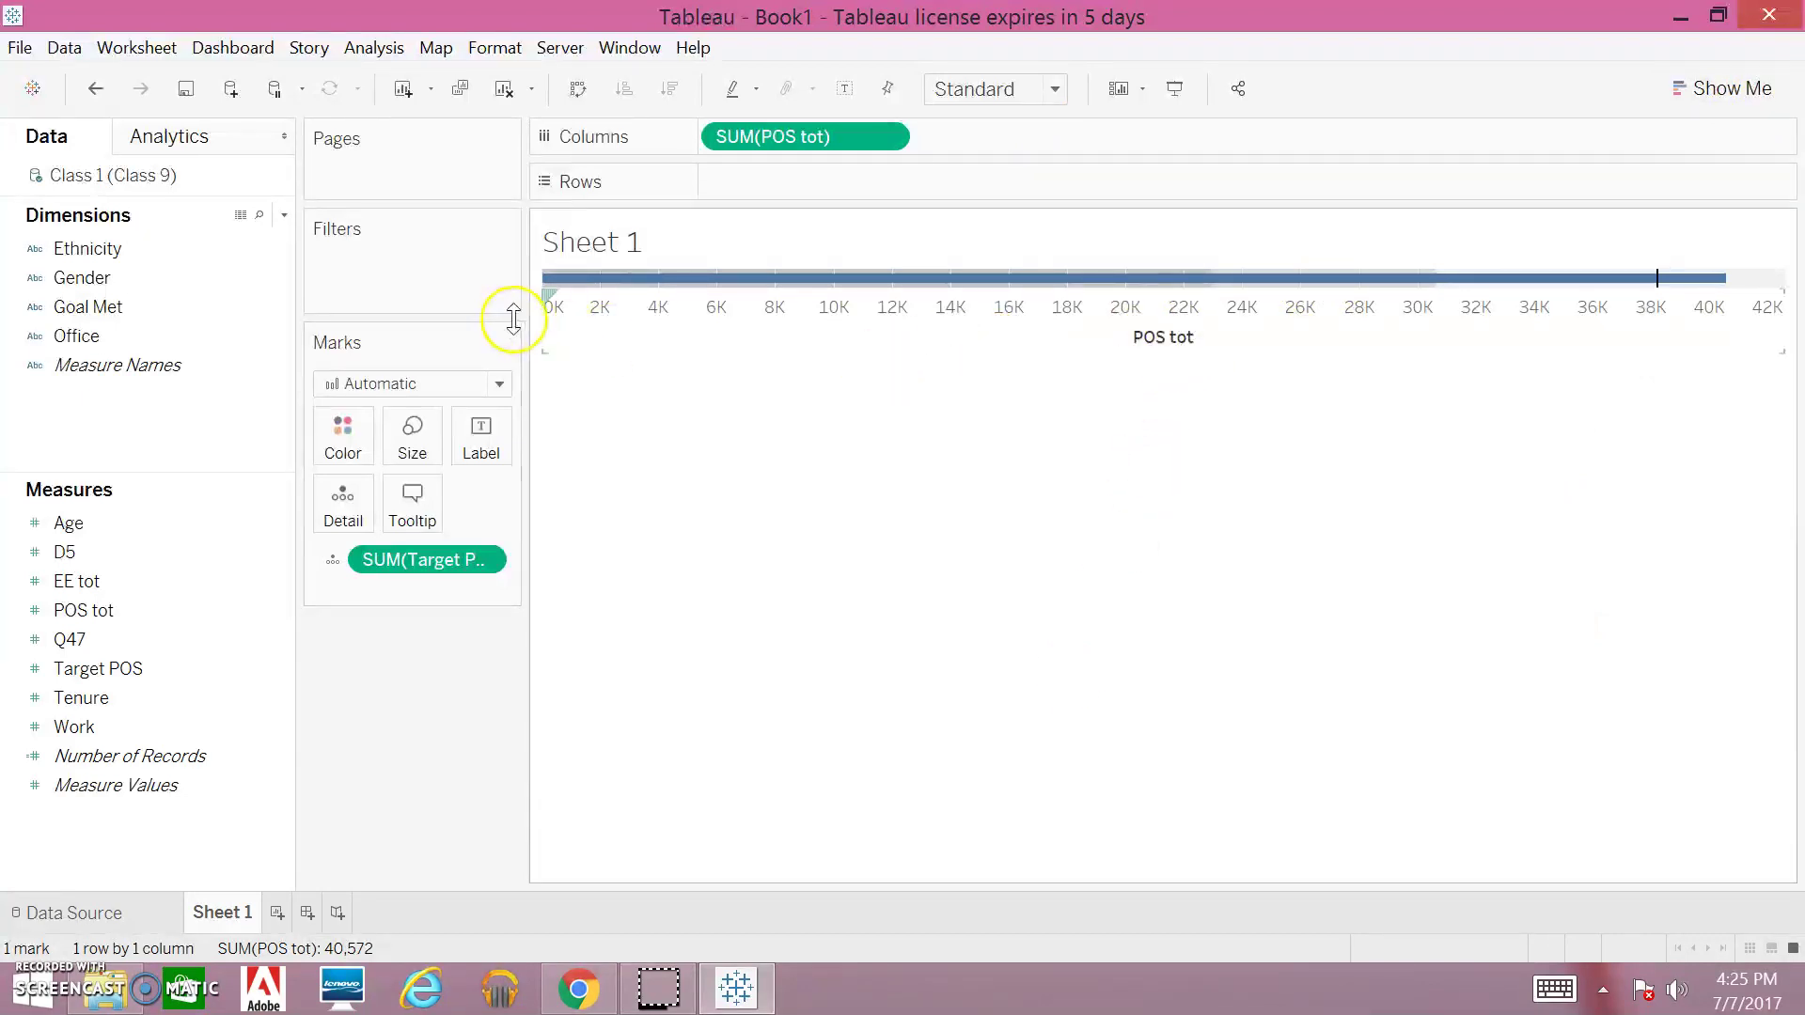
Change the aggregation of both POS tot and Target POS from sum to Average.
{"action": "mouse_move", "coordinate": [1650, 289]}
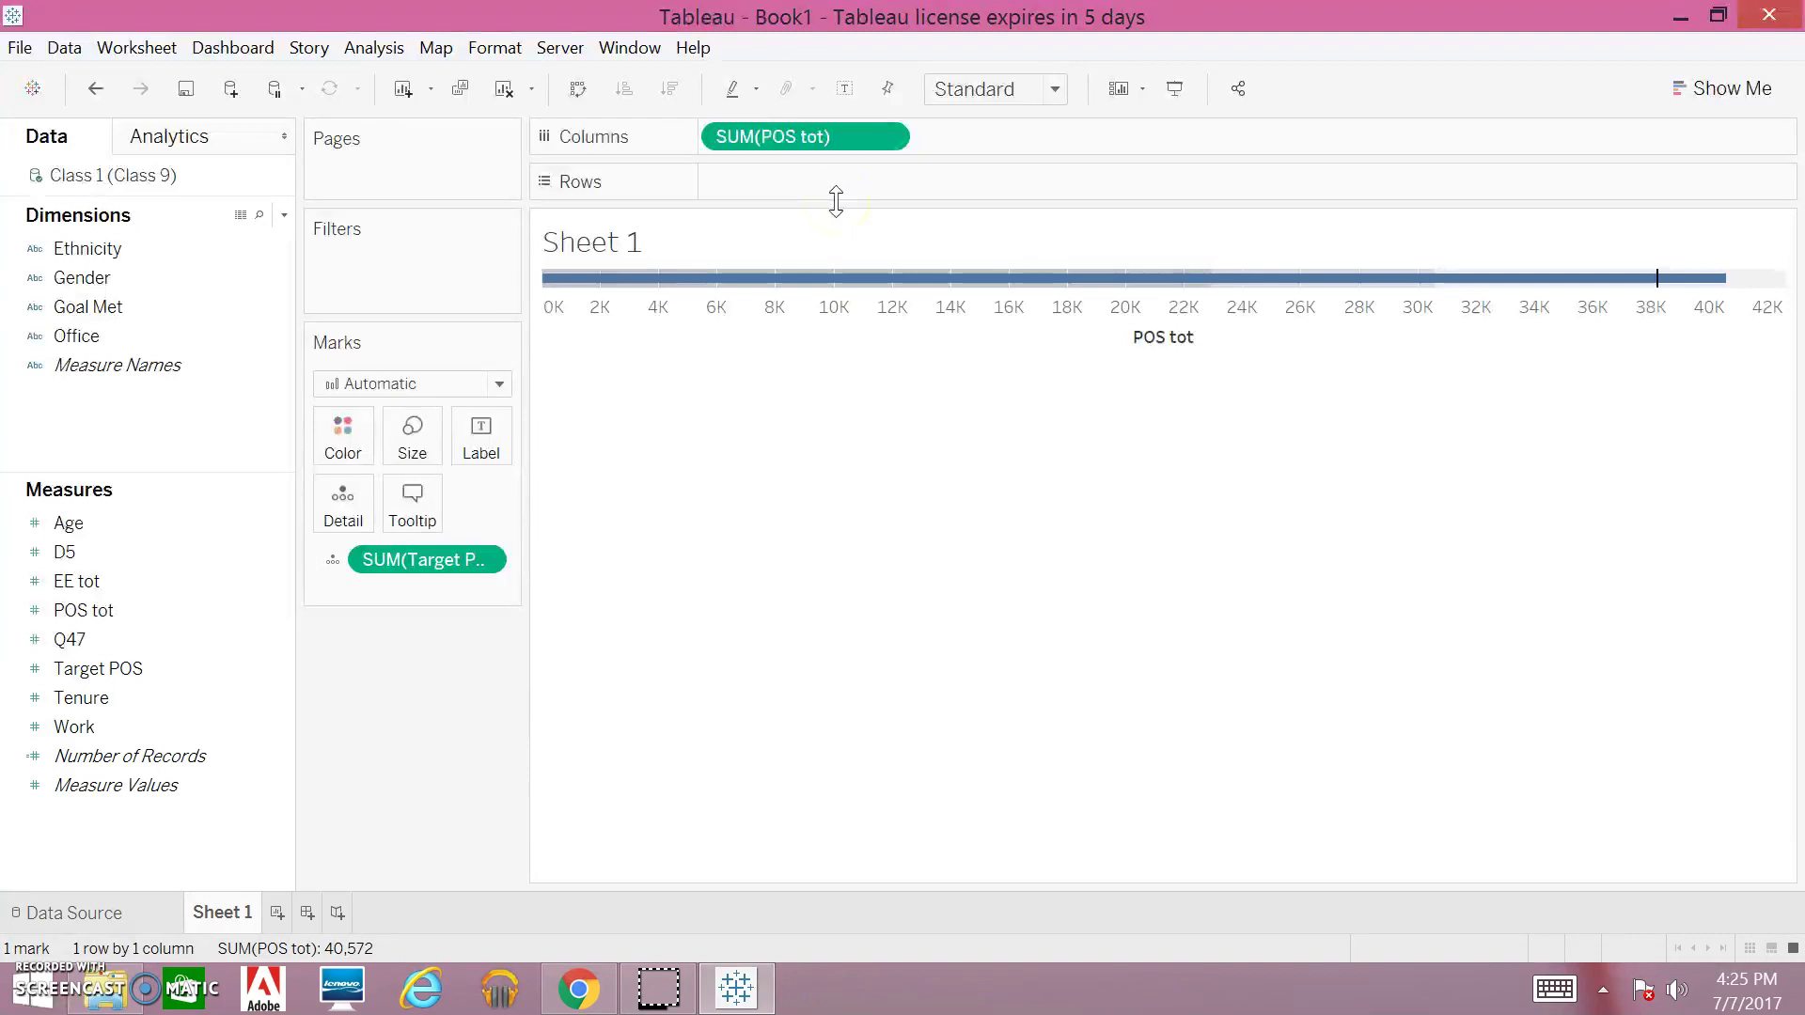
{"action": "left_click", "coordinate": [885, 139]}
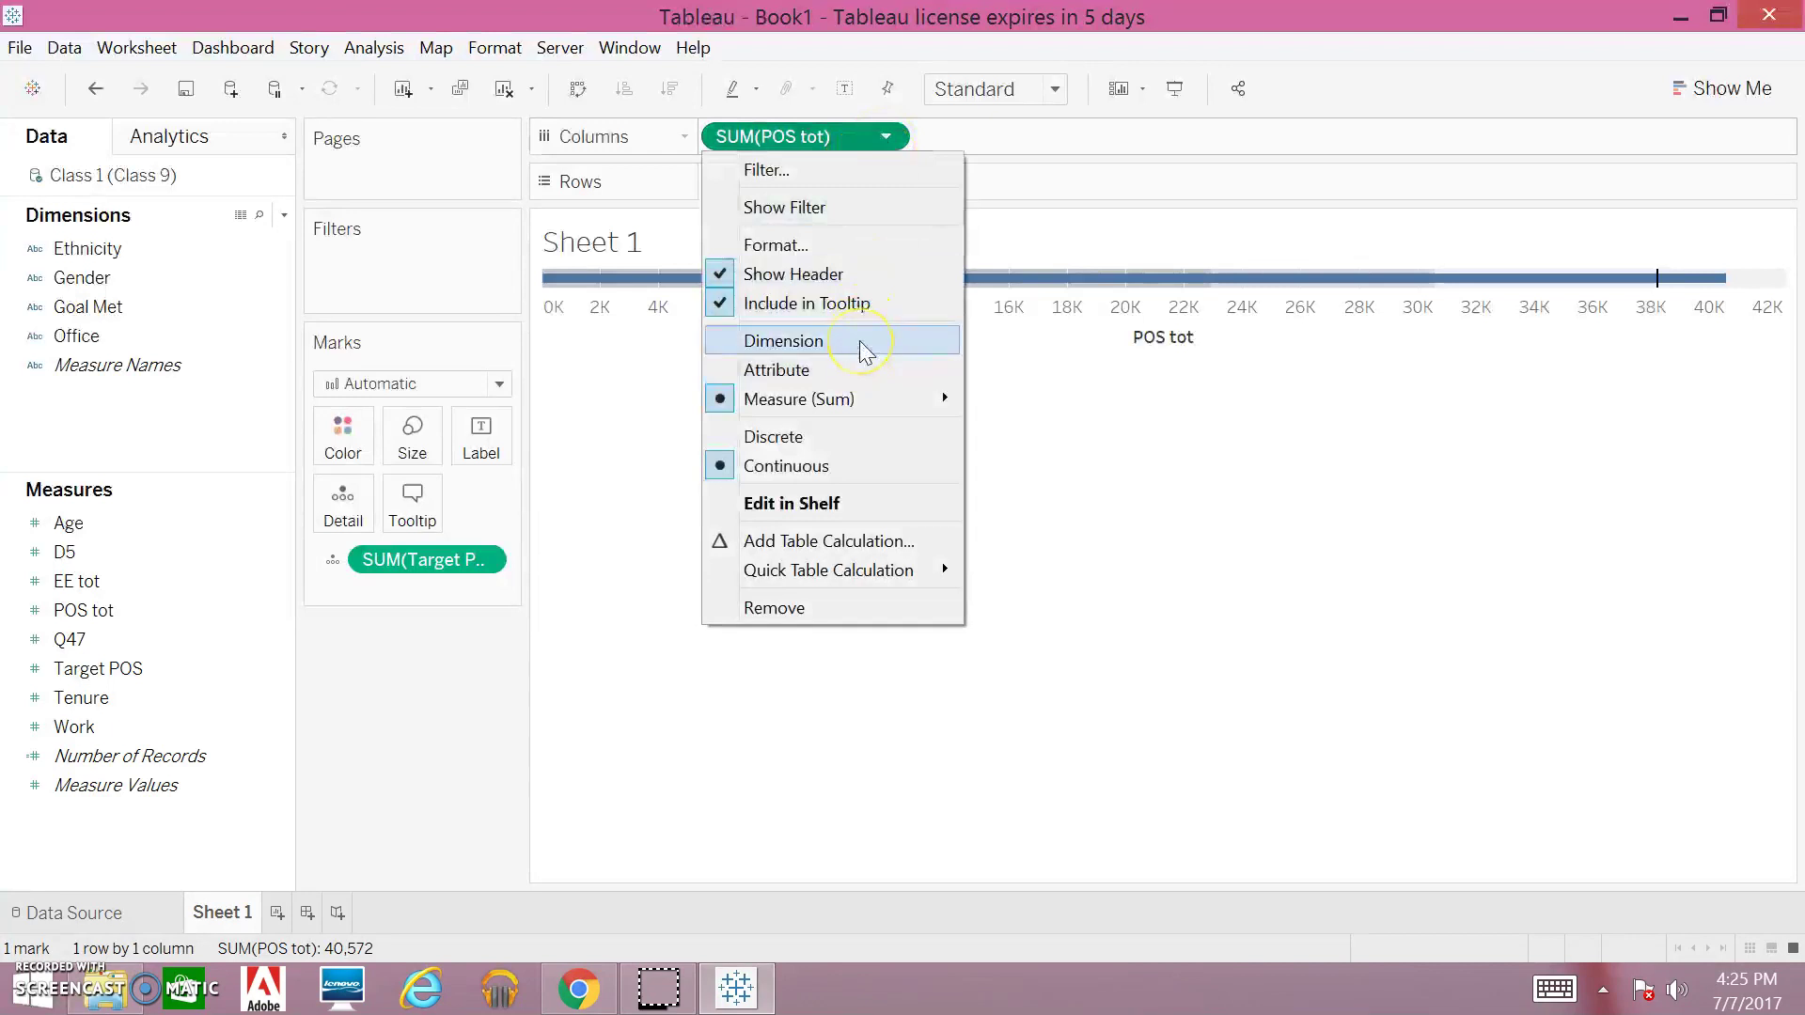
{"action": "mouse_move", "coordinate": [905, 409]}
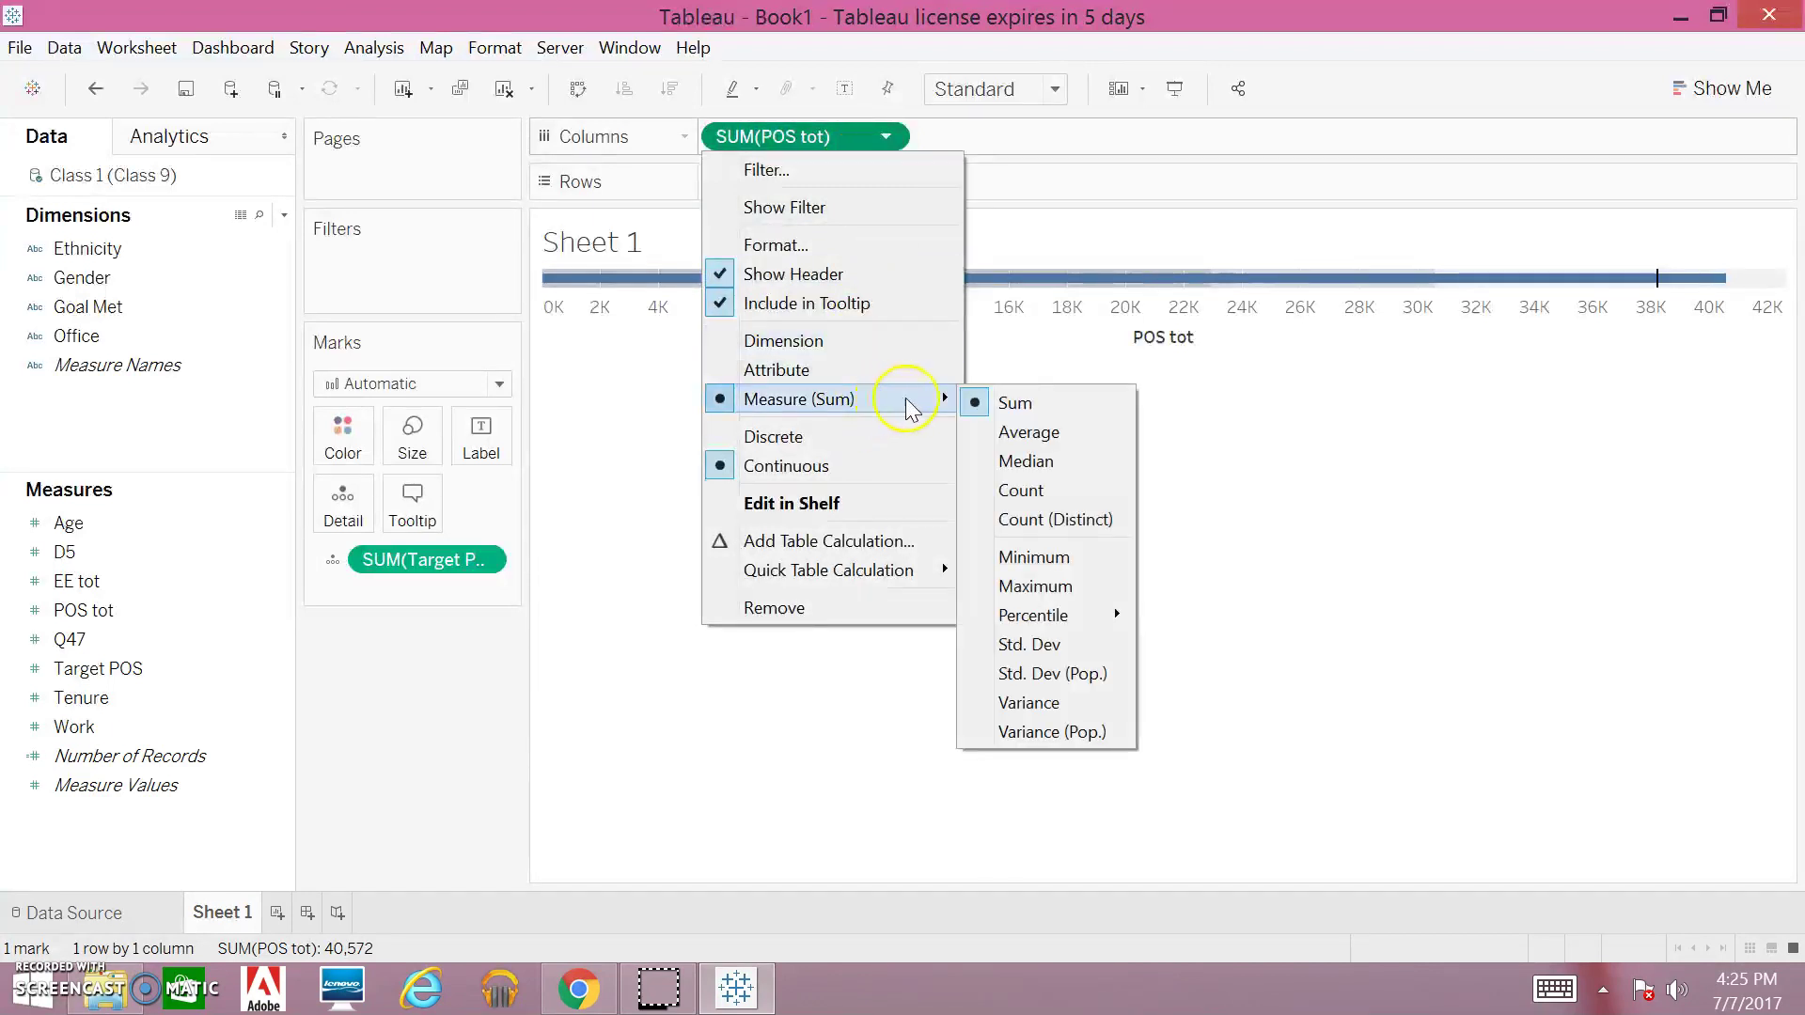
{"action": "left_click", "coordinate": [1027, 432]}
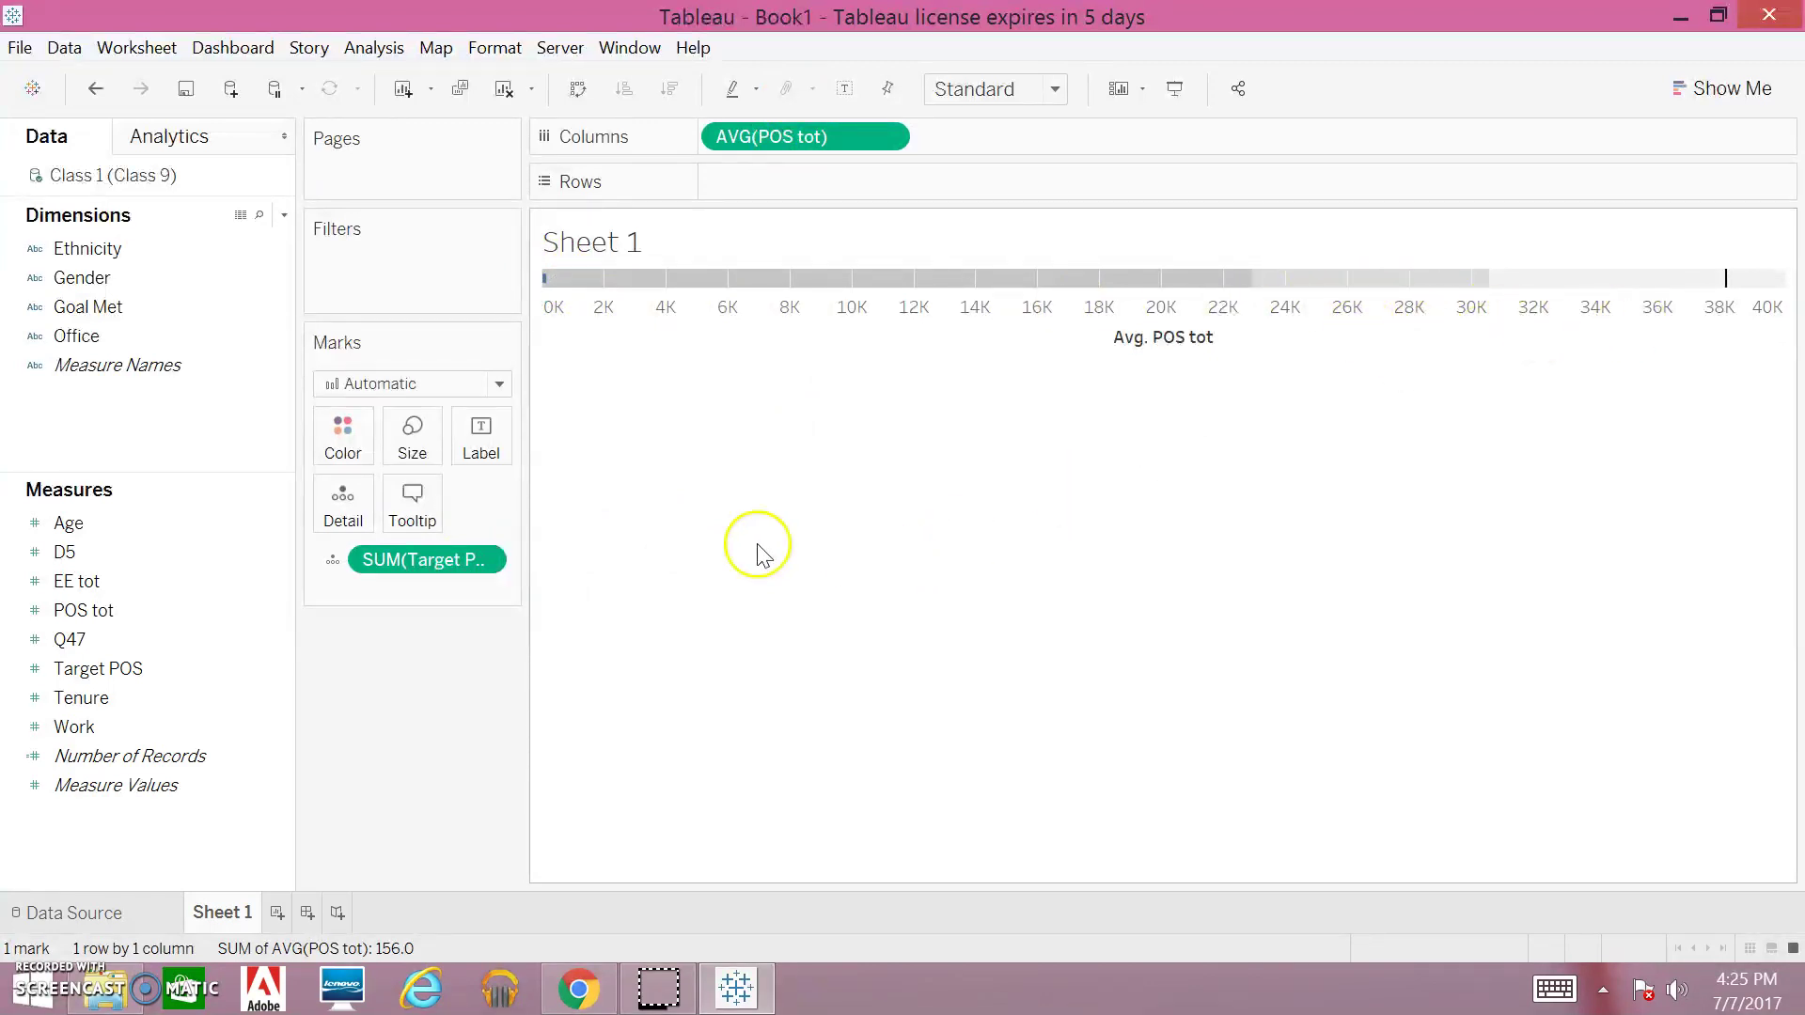
{"action": "left_click", "coordinate": [484, 559]}
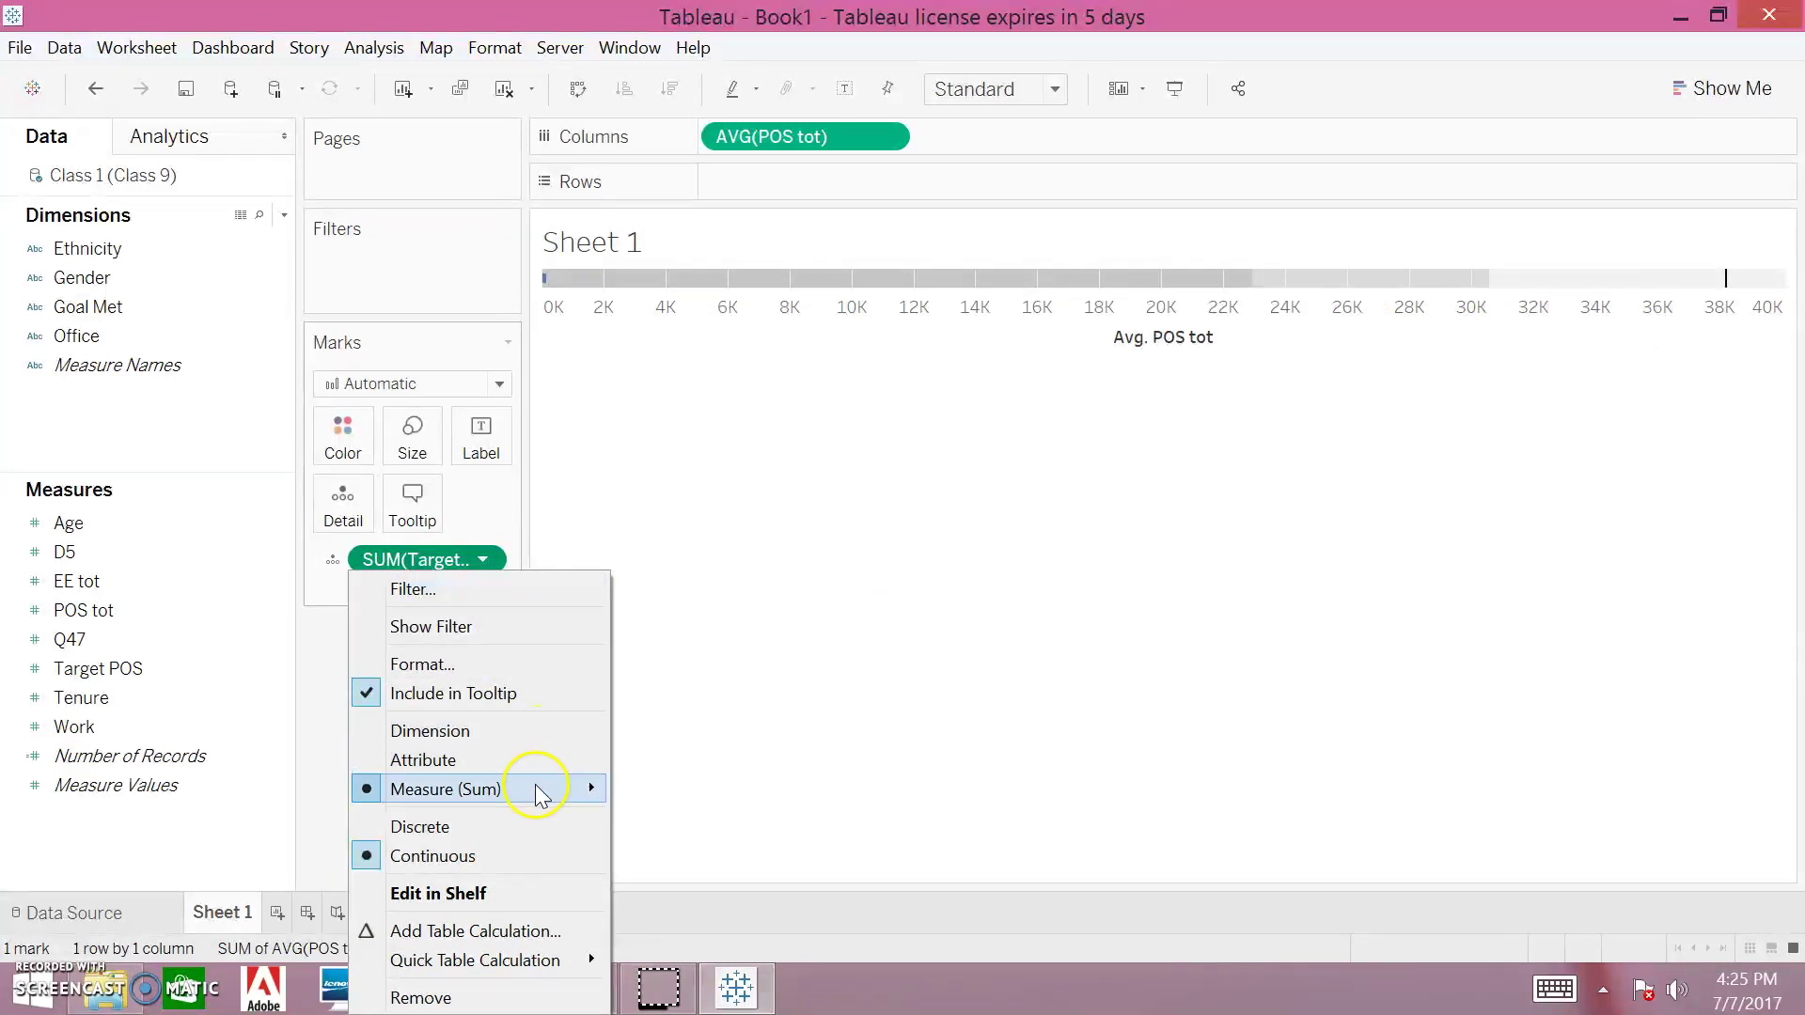
{"action": "mouse_move", "coordinate": [536, 786]}
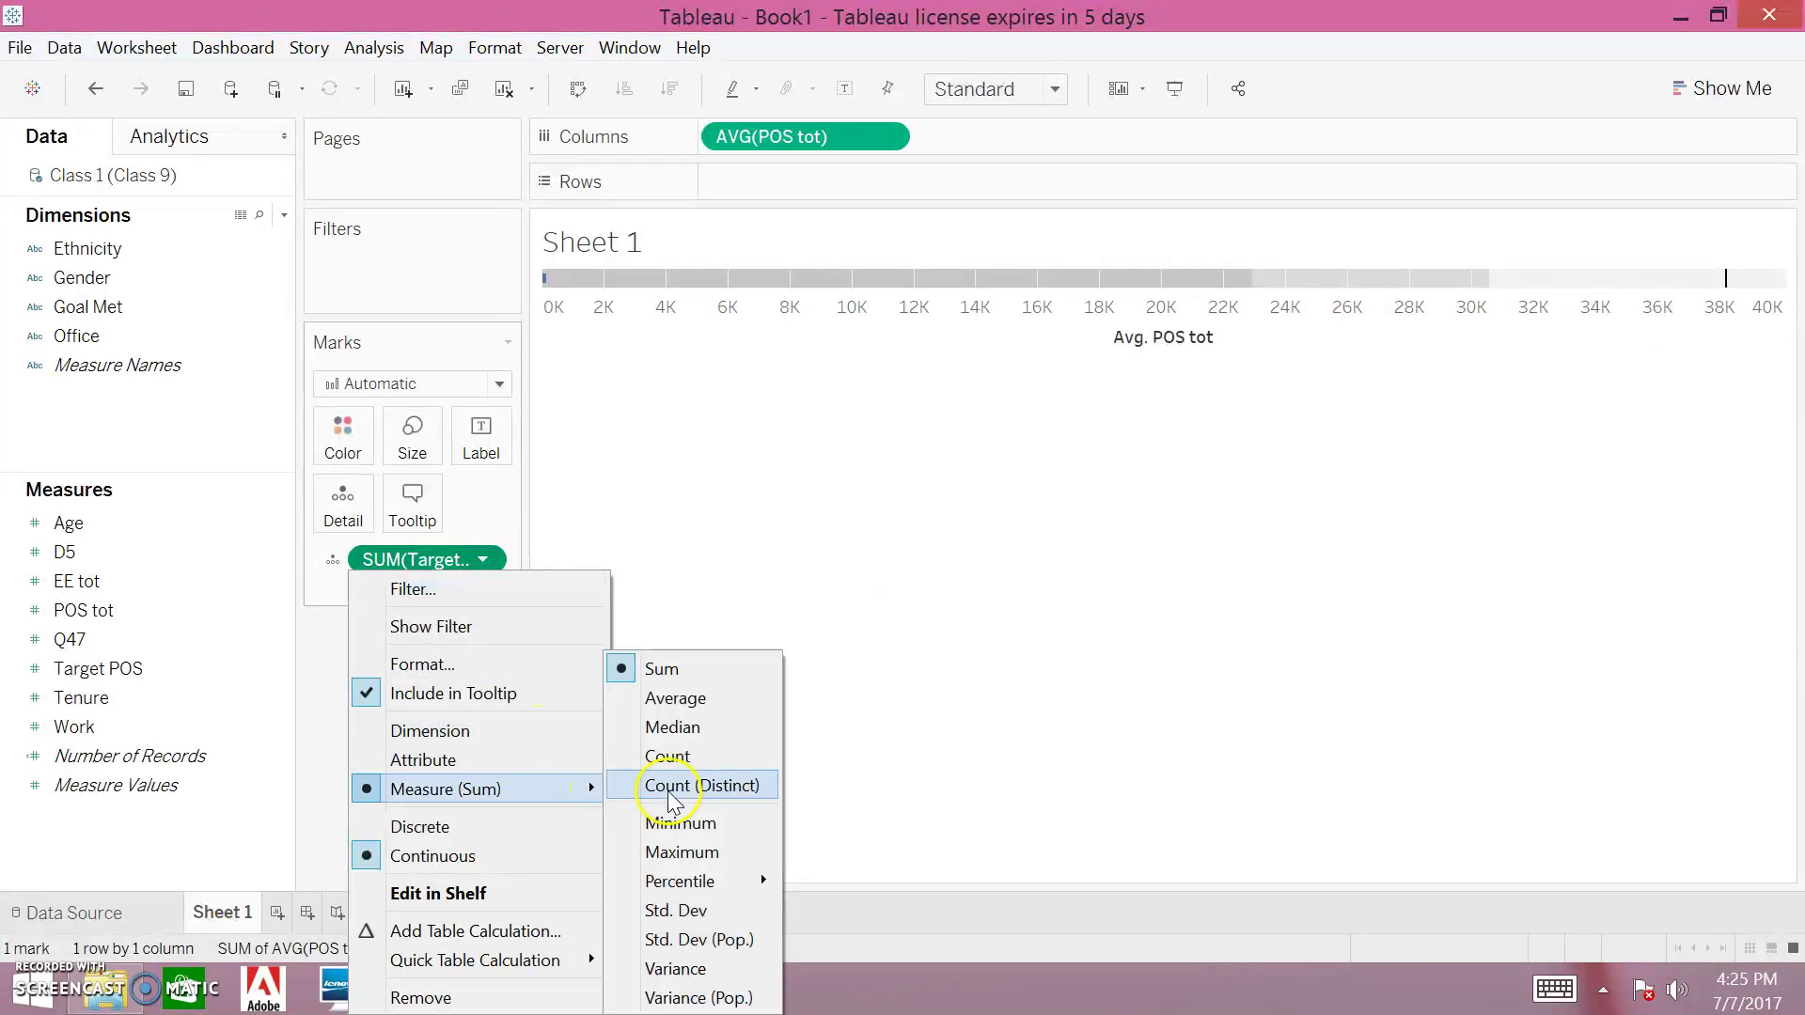
{"action": "left_click", "coordinate": [732, 705]}
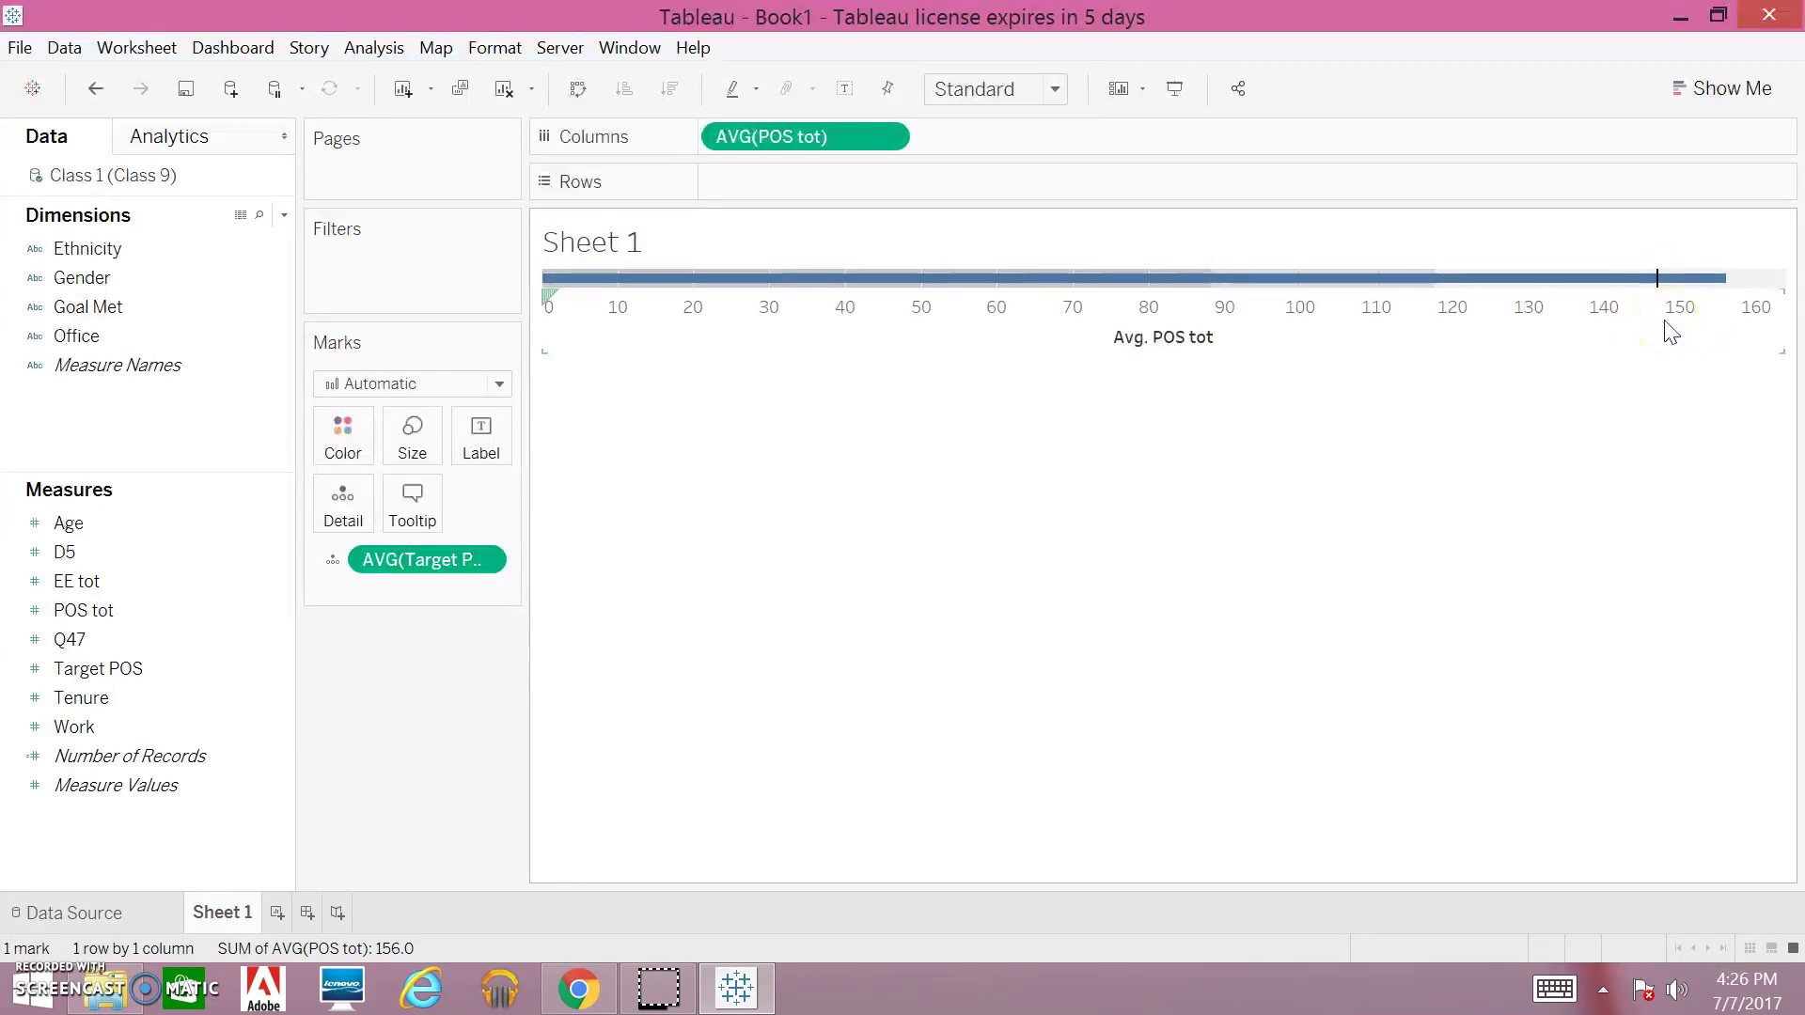
Add the Office dimension to the rows to split the bullet graph by office.
{"action": "mouse_move", "coordinate": [1660, 291]}
{"action": "left_click", "coordinate": [80, 370]}
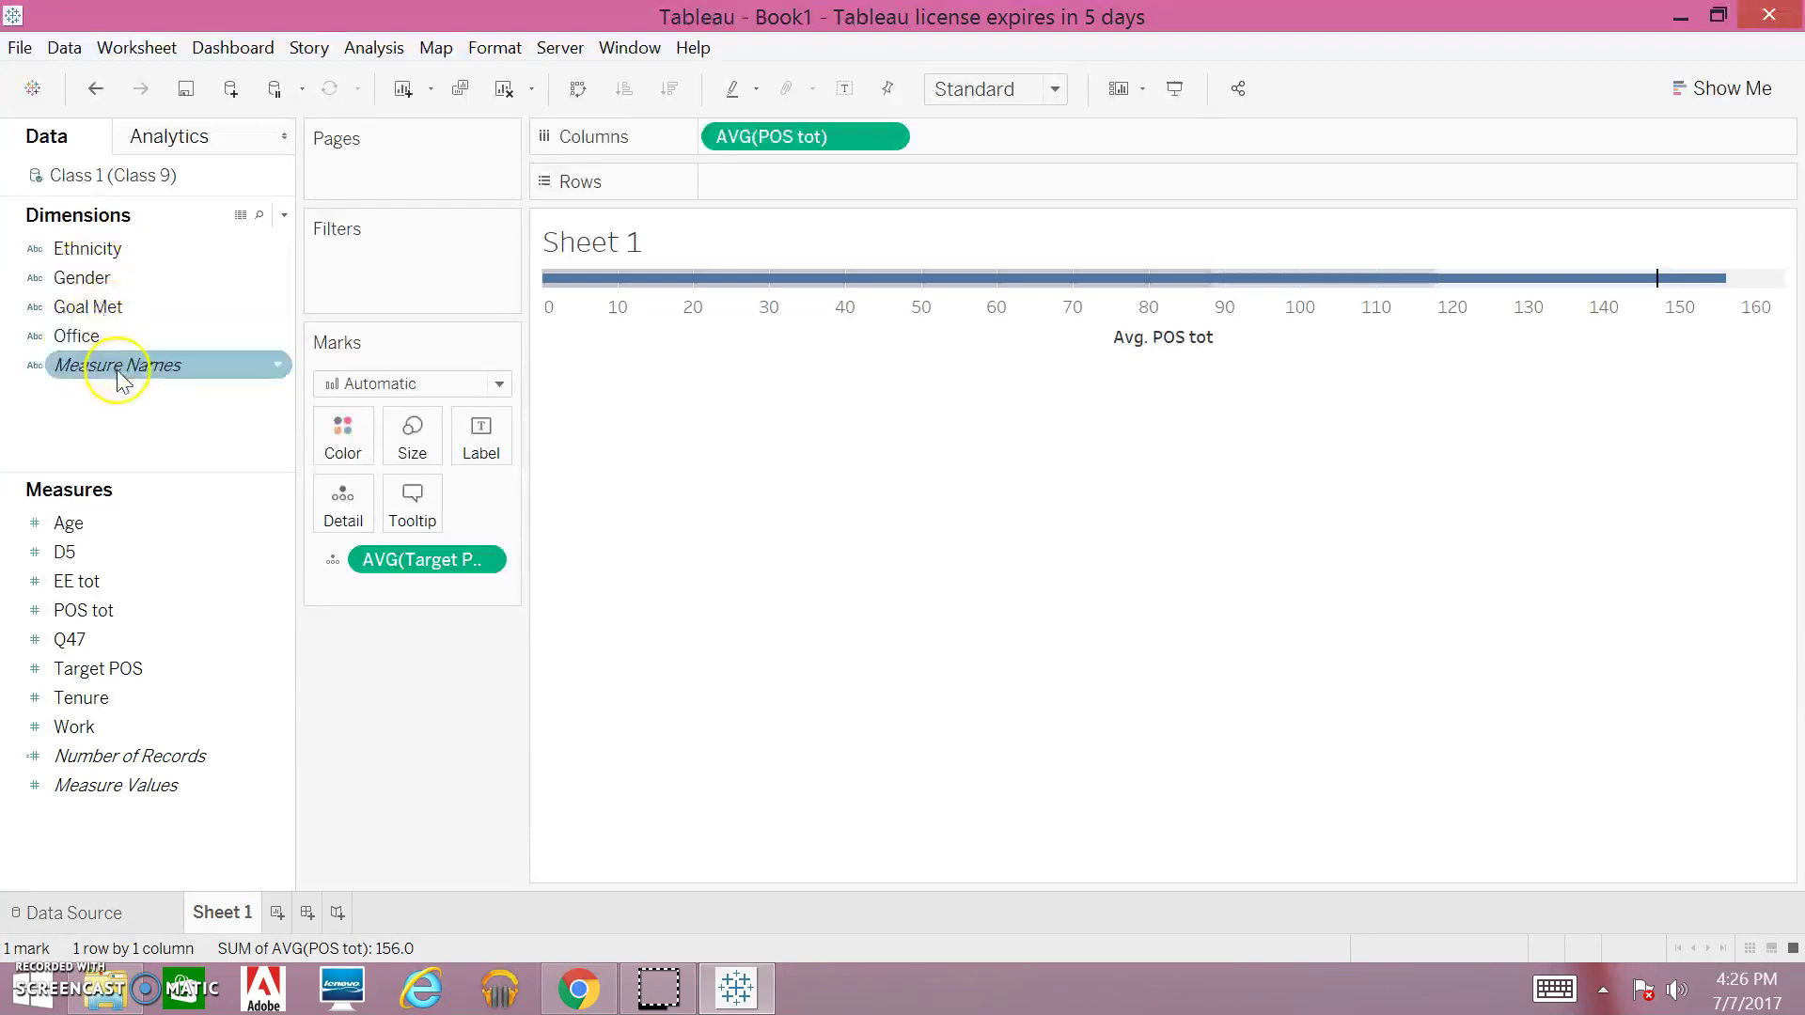
{"action": "left_click", "coordinate": [112, 346]}
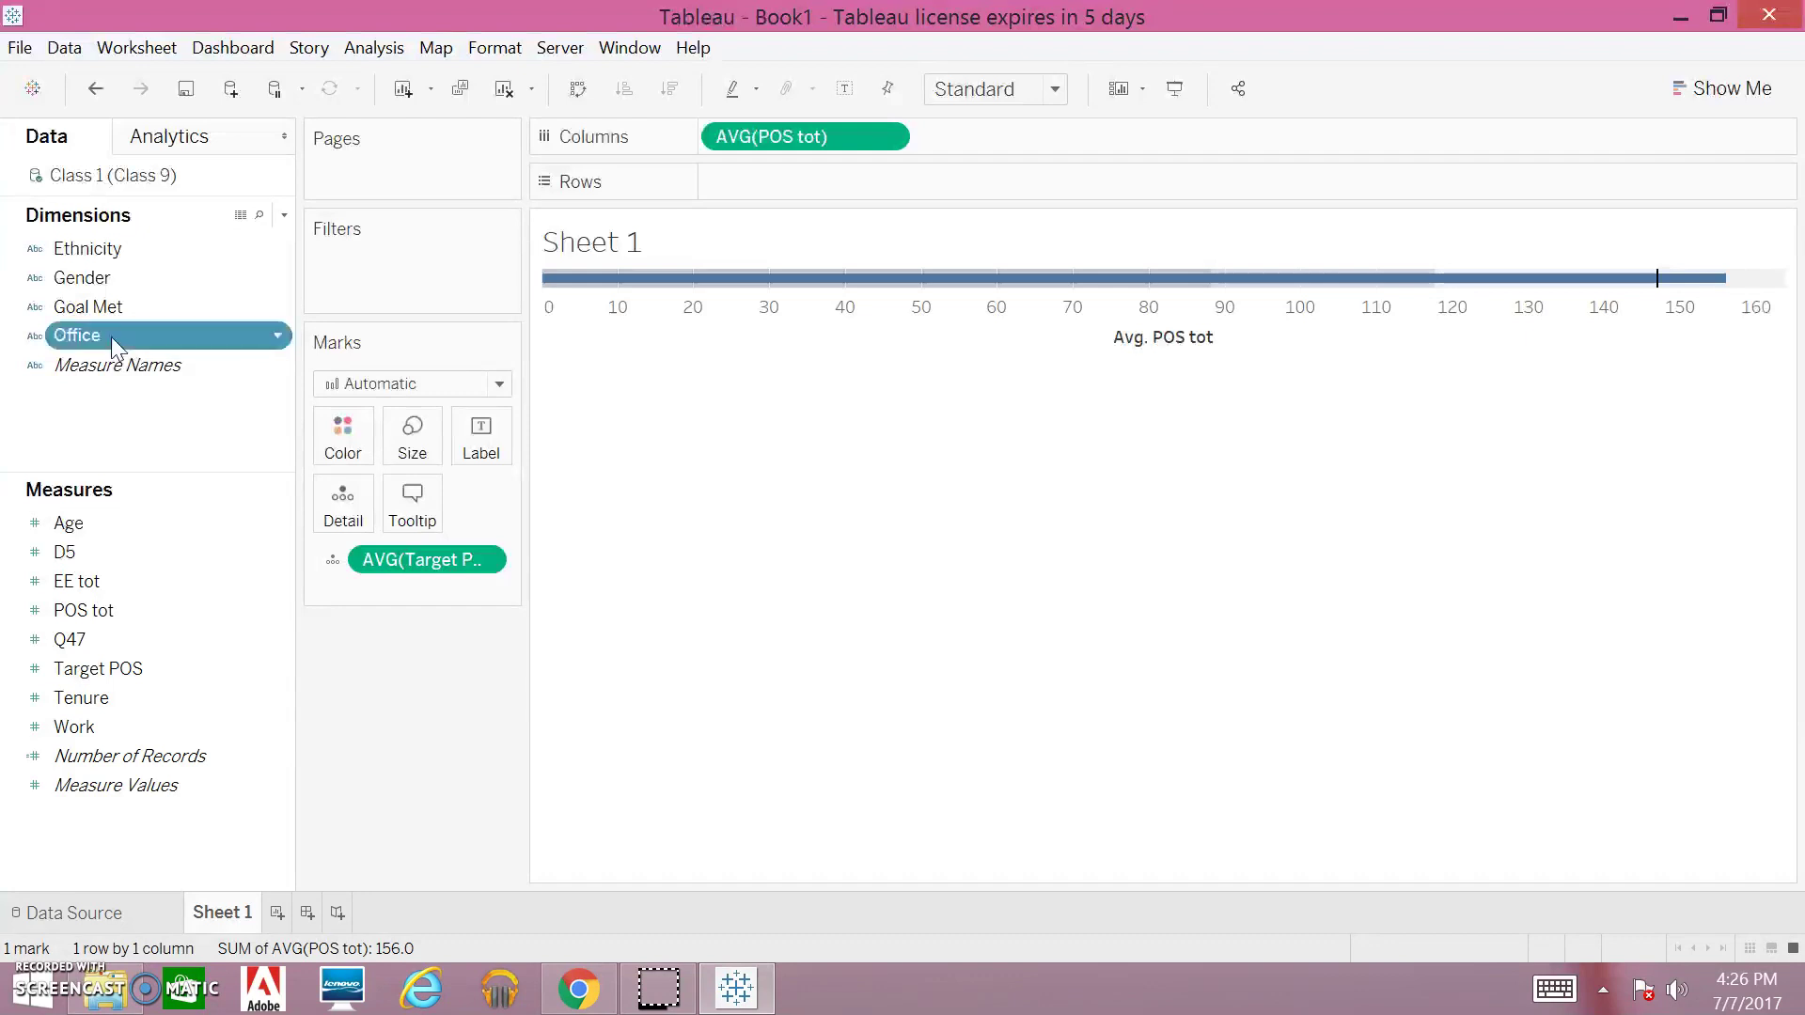
{"action": "left_click_drag", "start_coordinate": [111, 337], "coordinate": [831, 182]}
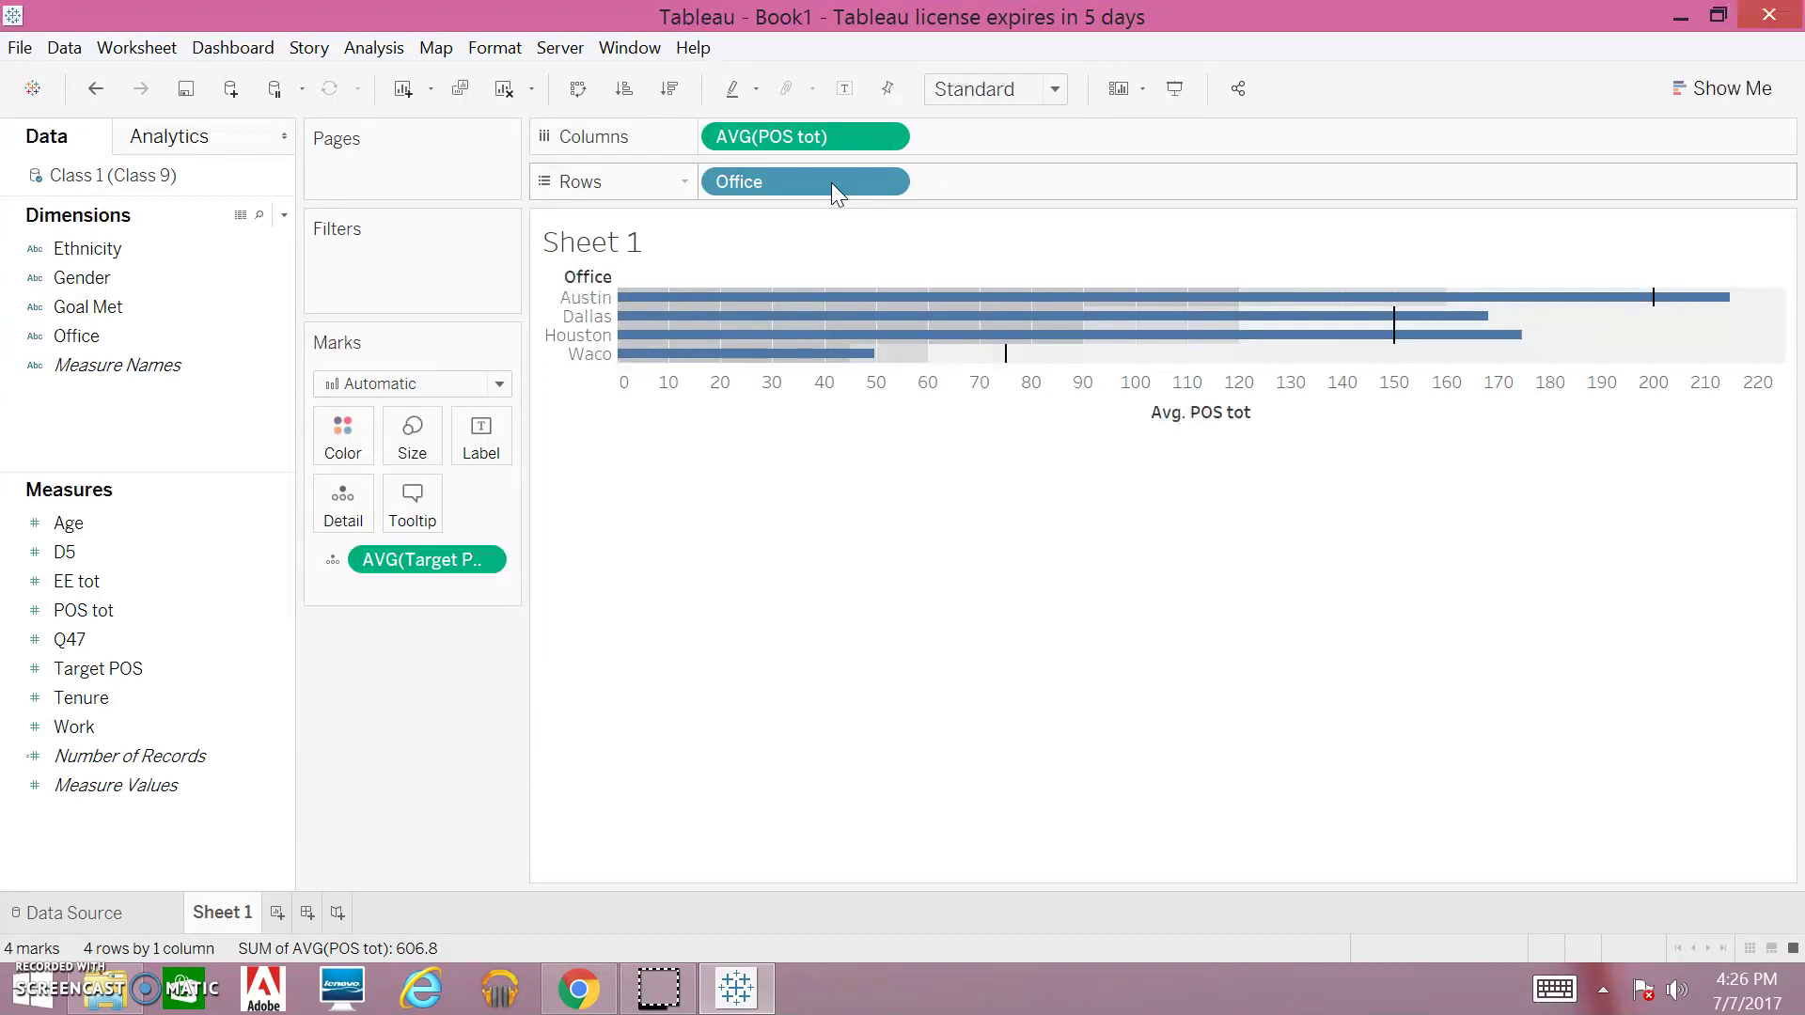
Examine each office's average POS tot against its average Target POS in the bullet graph.
{"action": "mouse_move", "coordinate": [743, 297]}
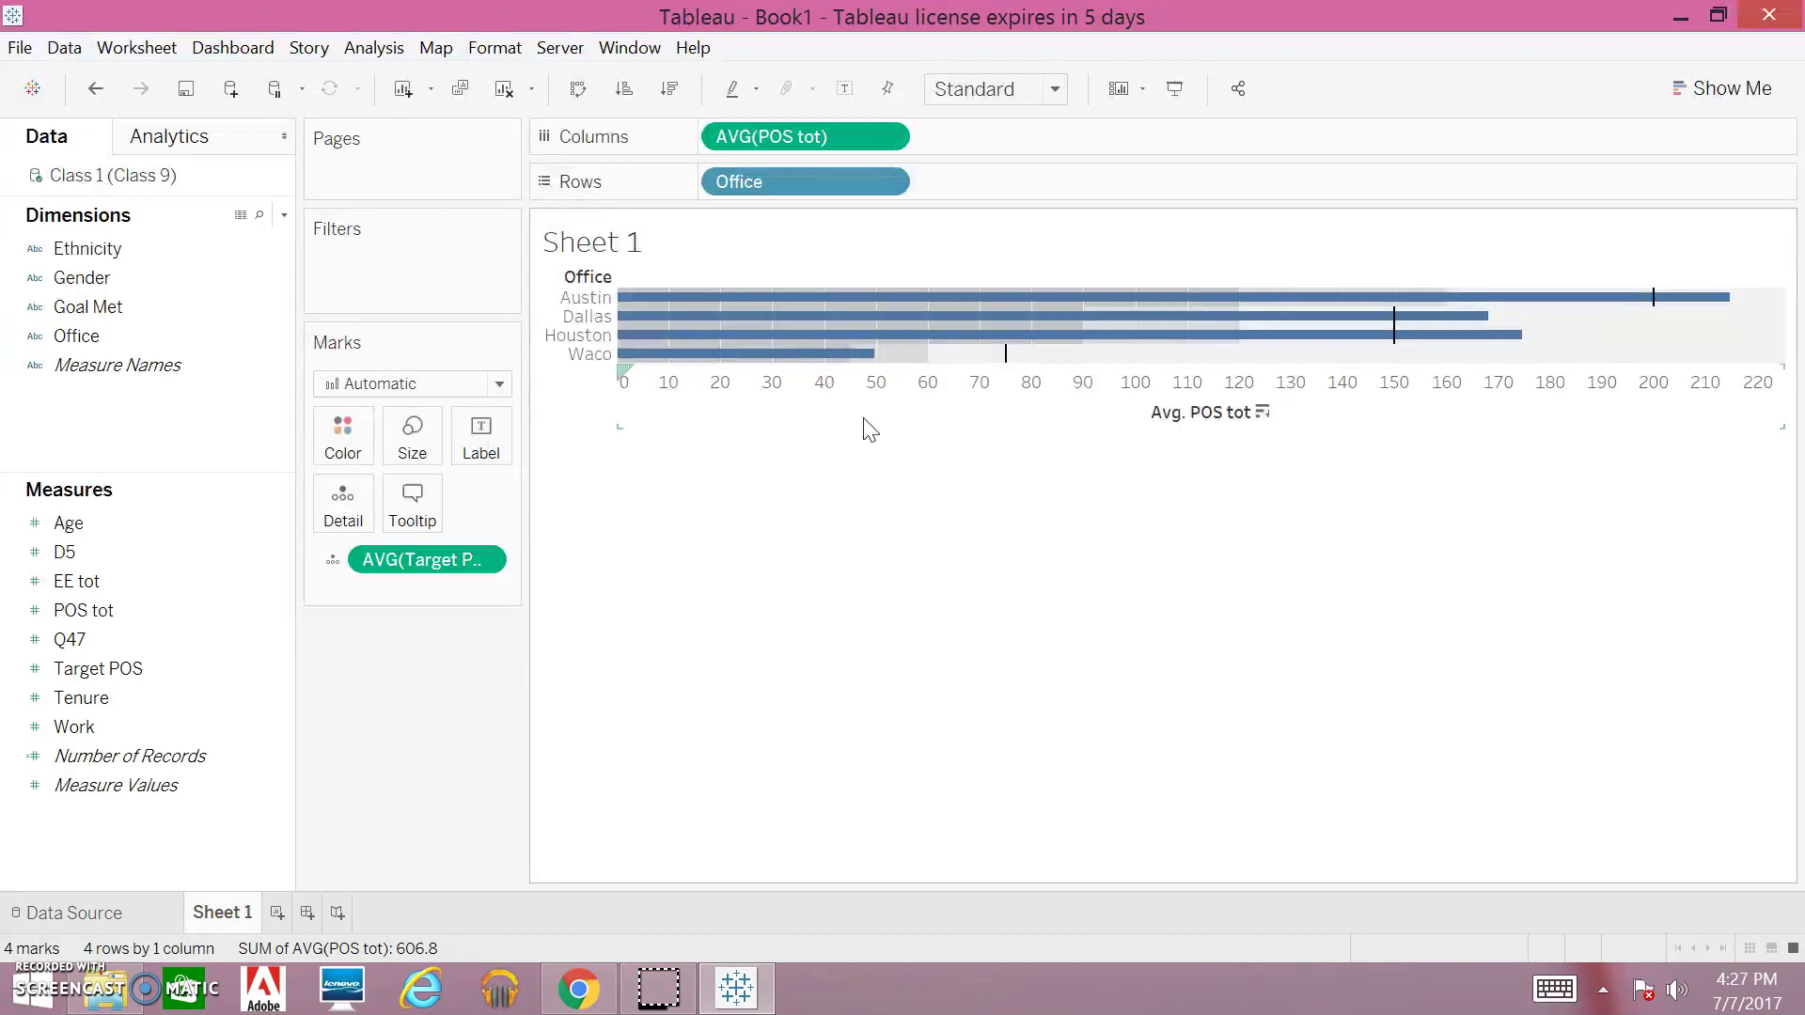
{"action": "mouse_move", "coordinate": [1200, 324]}
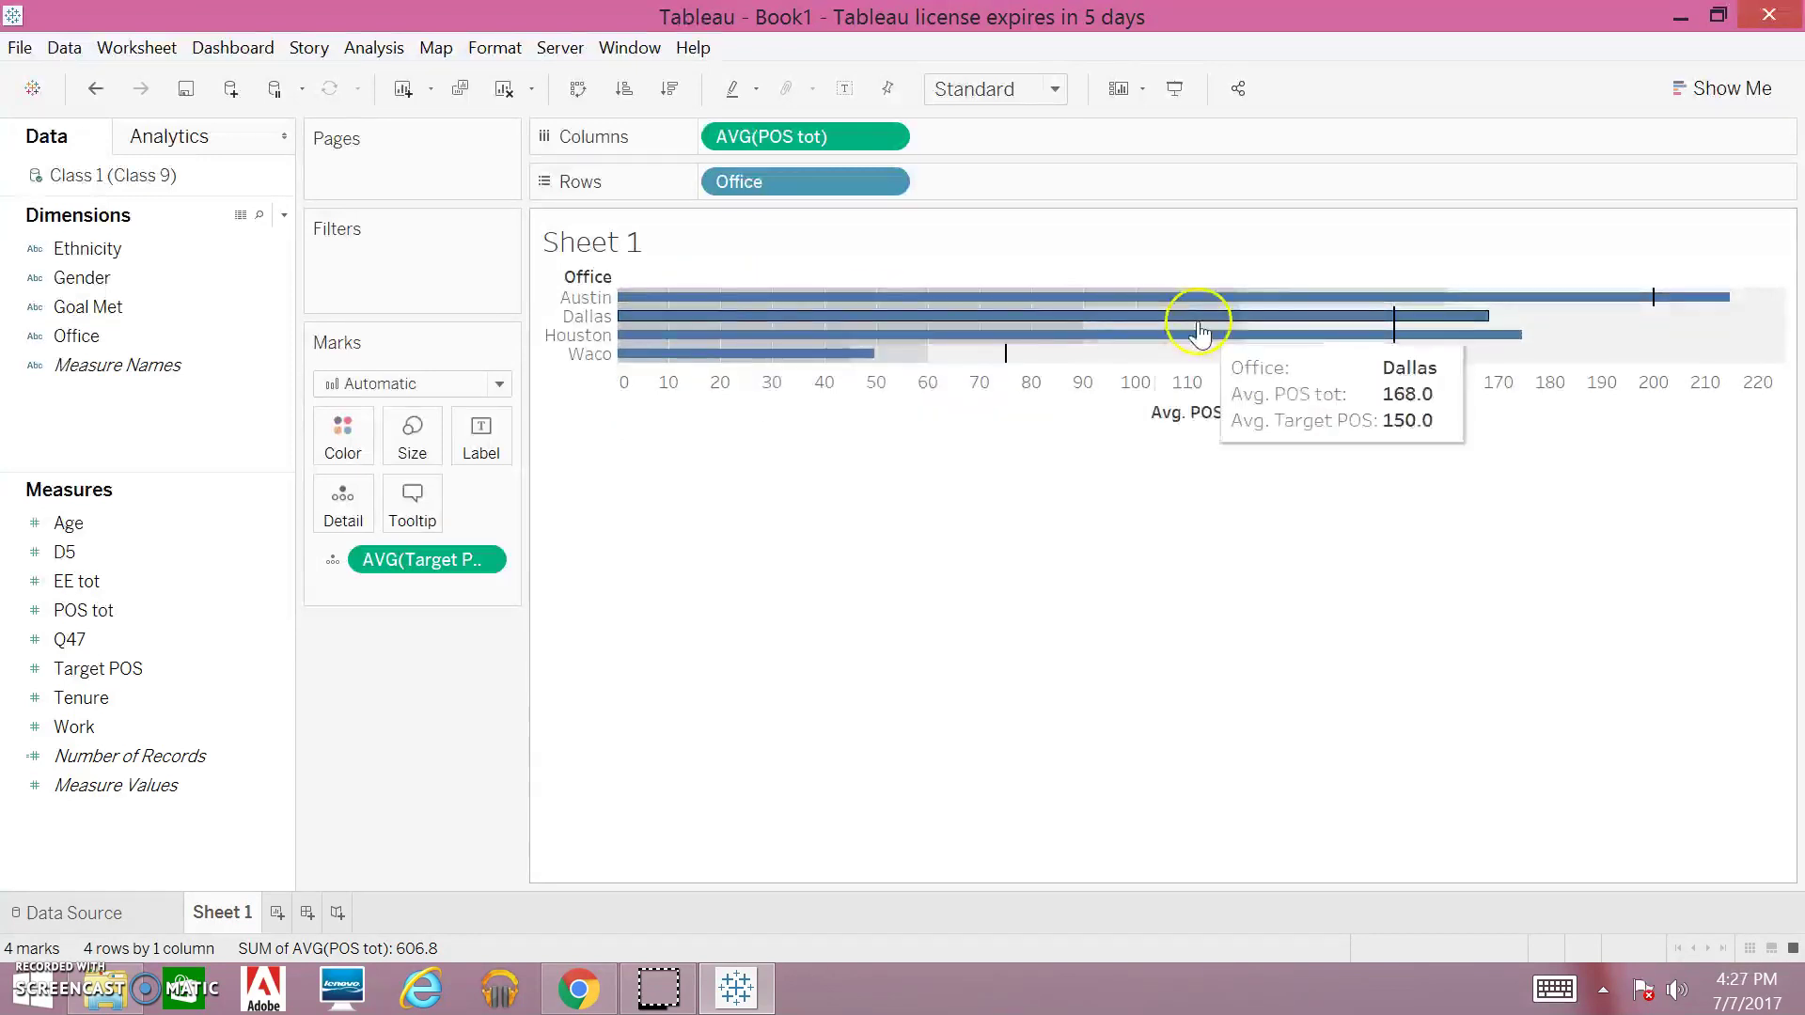
{"action": "mouse_move", "coordinate": [1585, 305]}
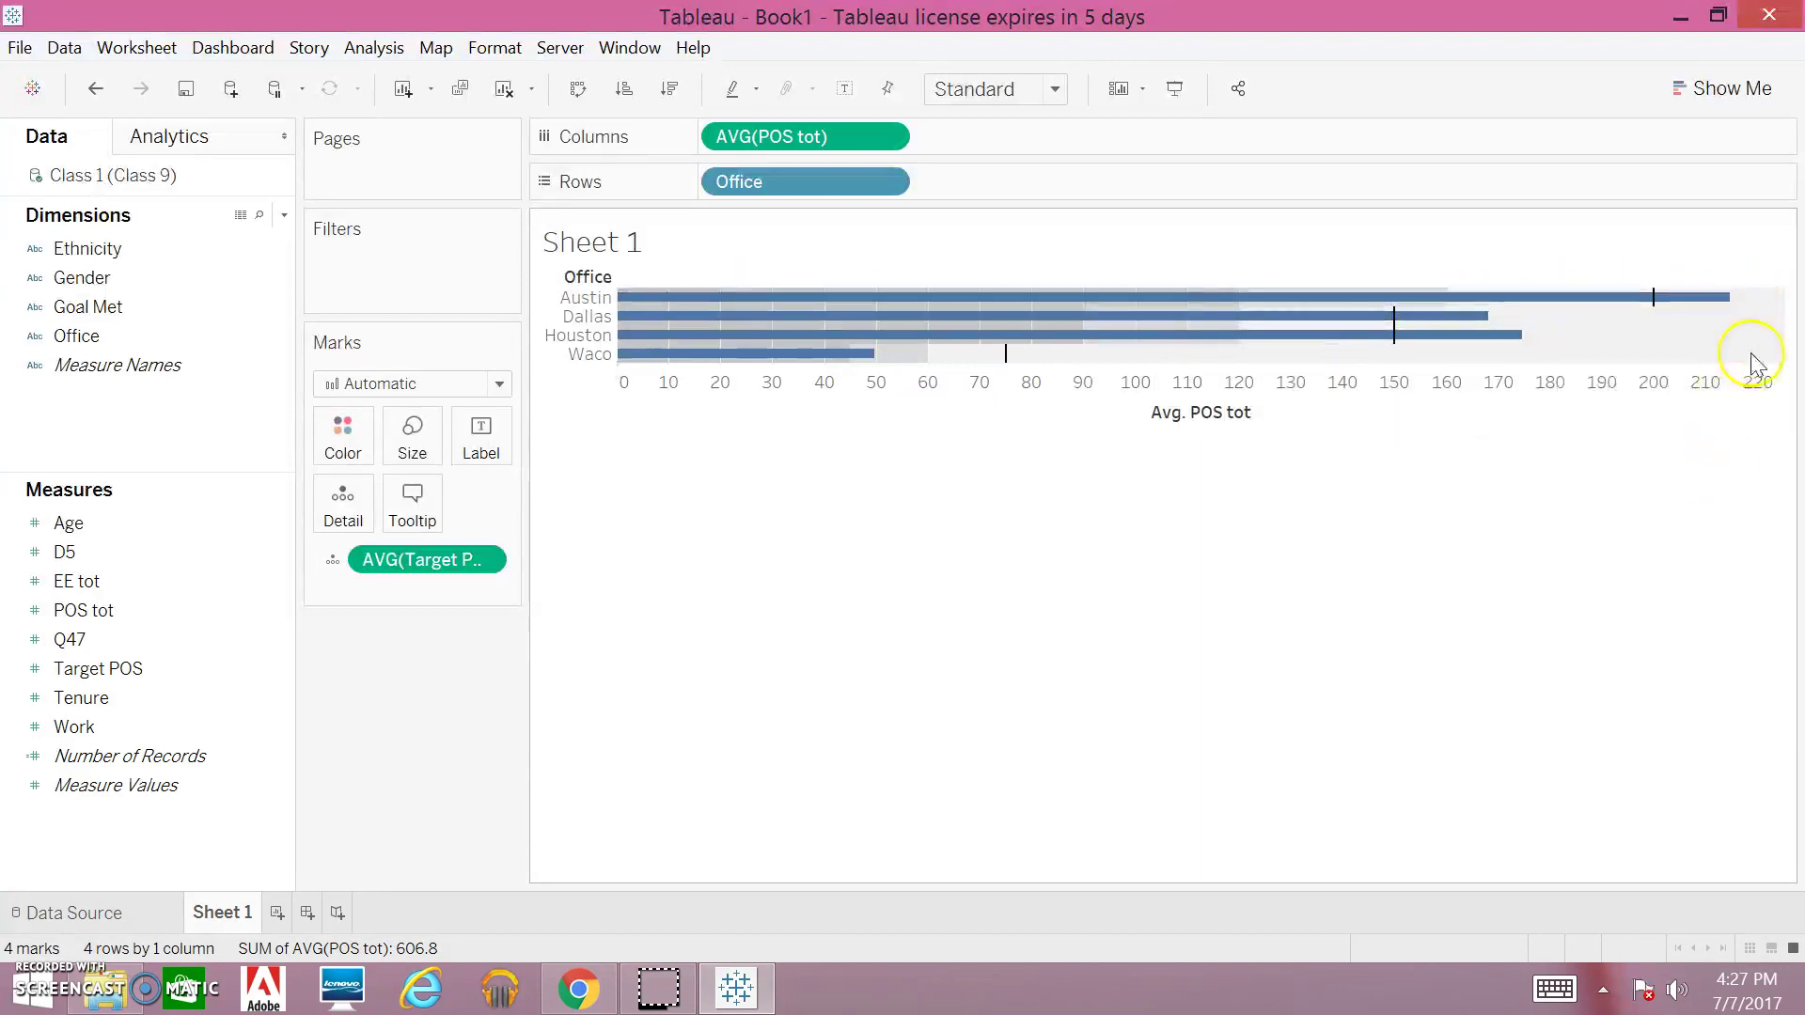
{"action": "mouse_move", "coordinate": [1730, 306]}
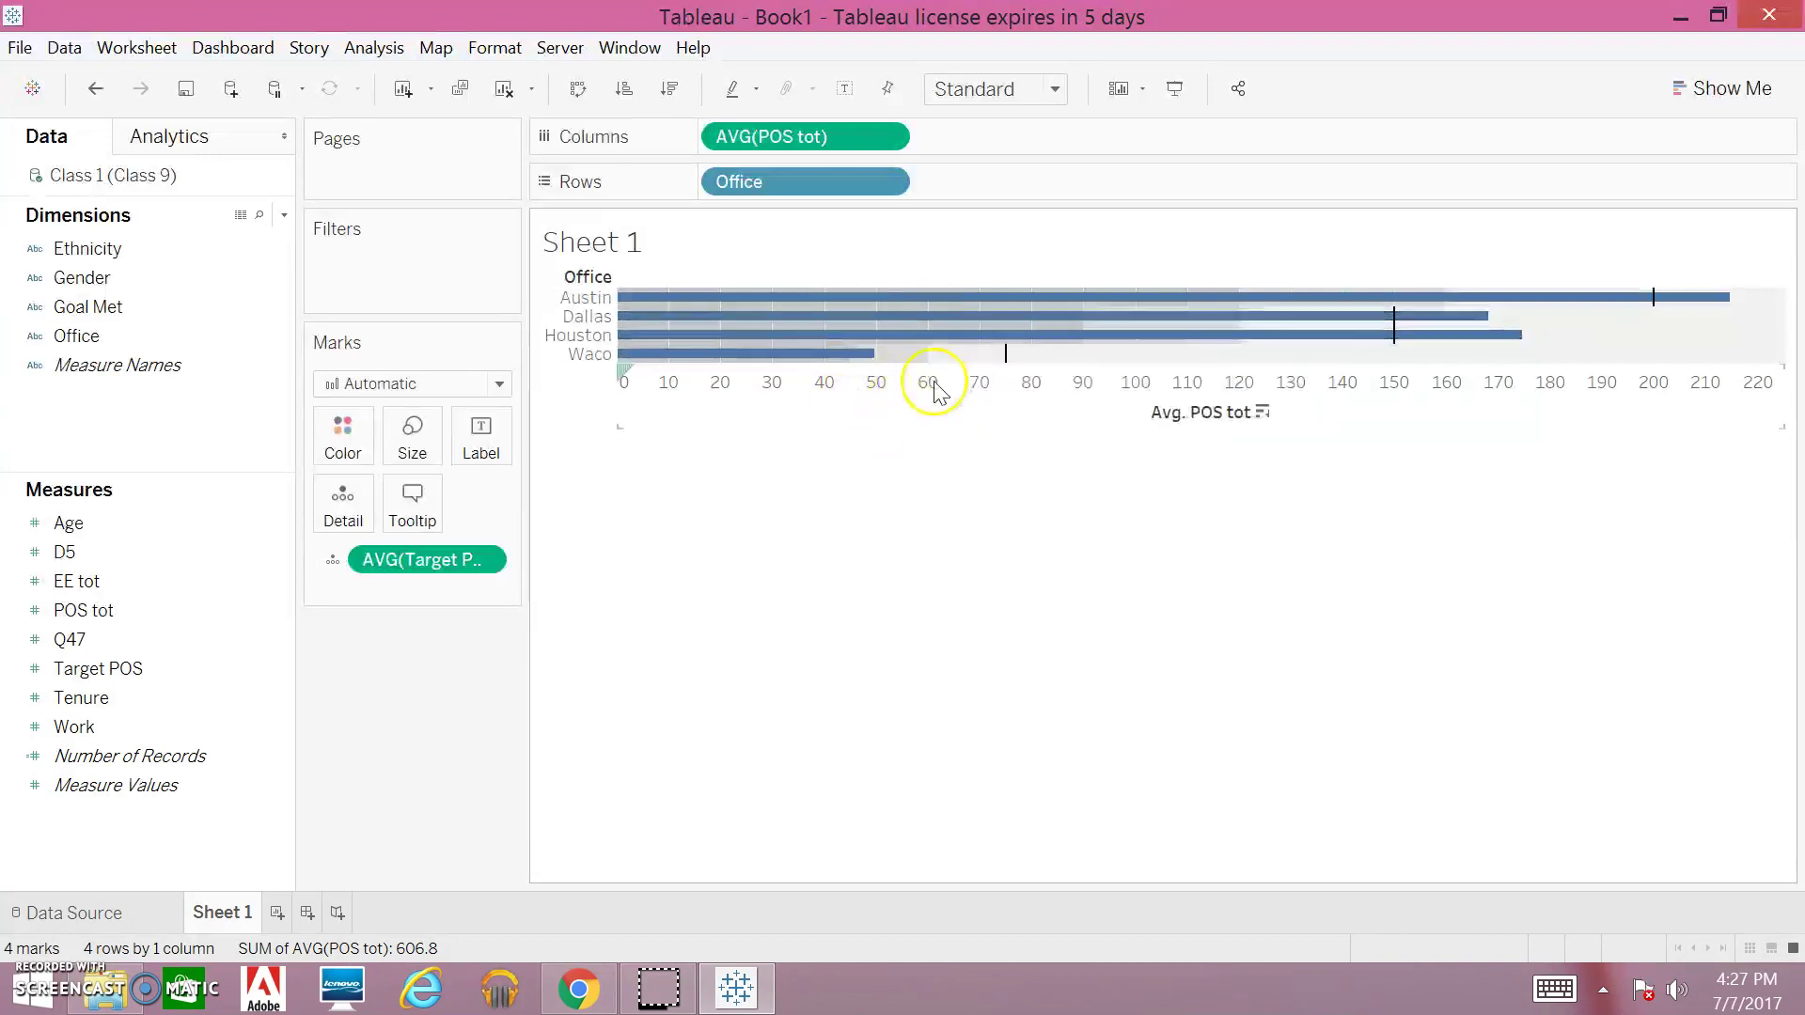
{"action": "mouse_move", "coordinate": [982, 327]}
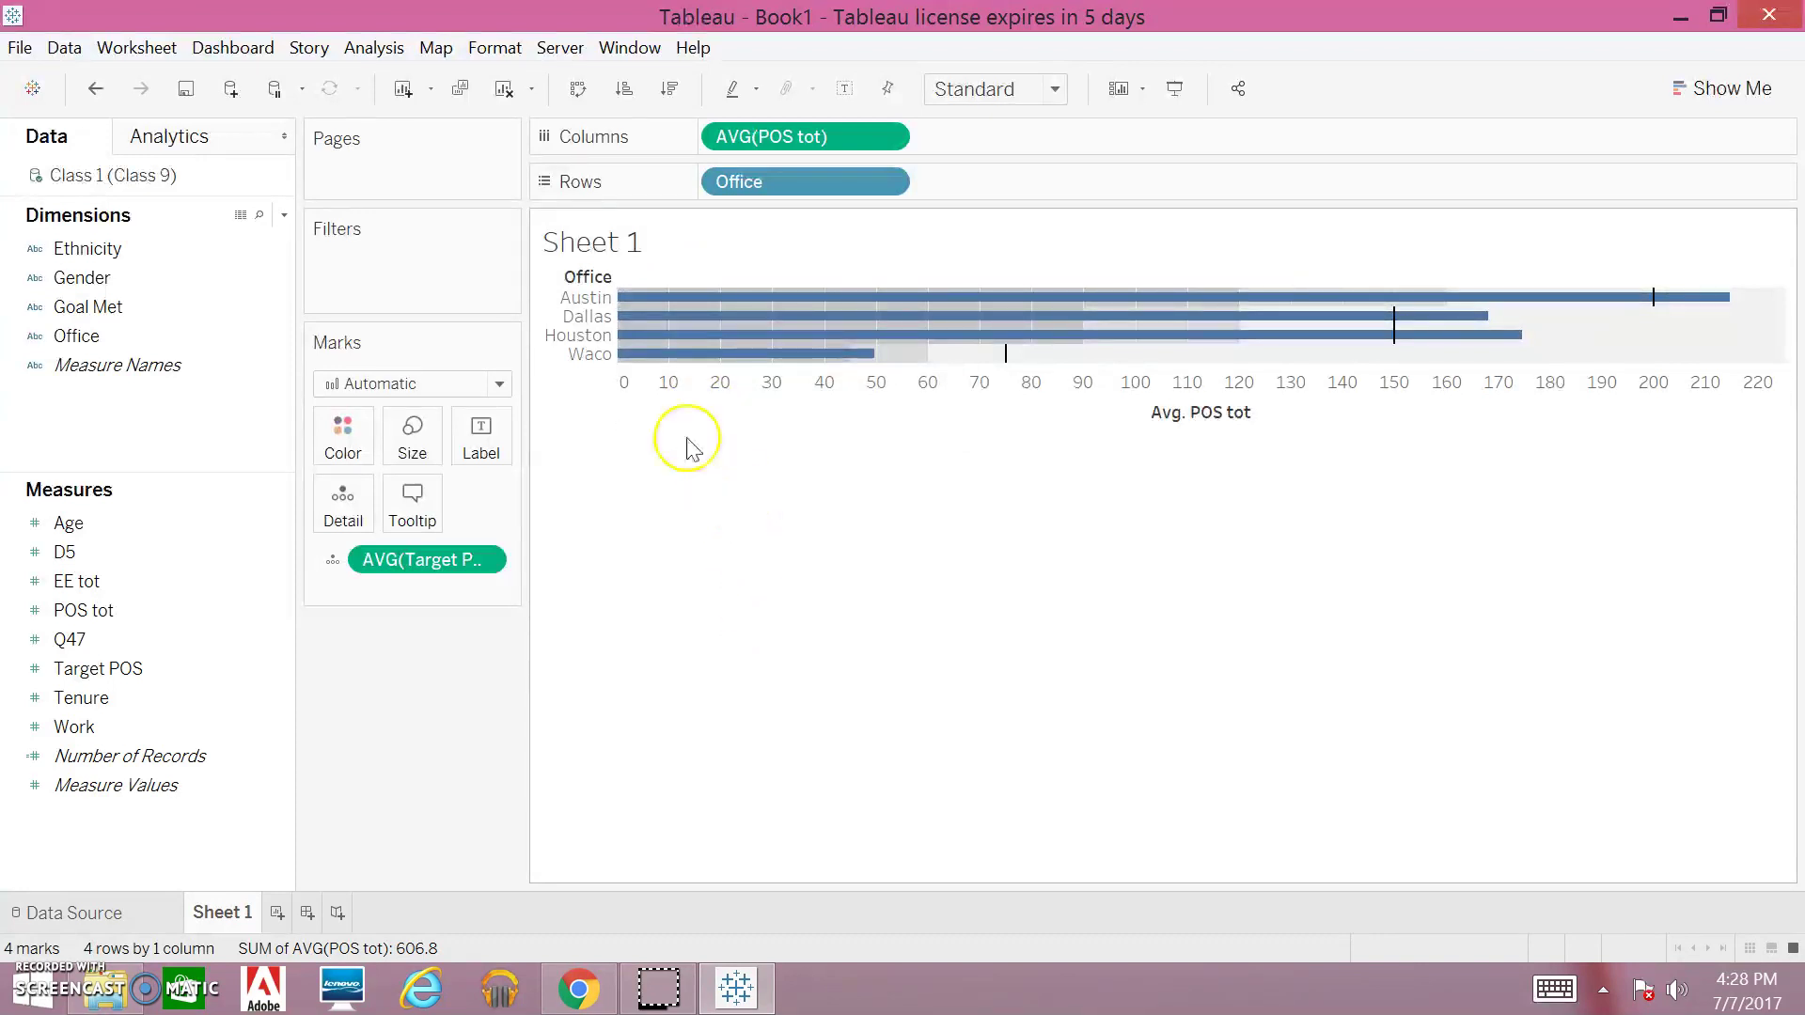
{"action": "left_click", "coordinate": [722, 442]}
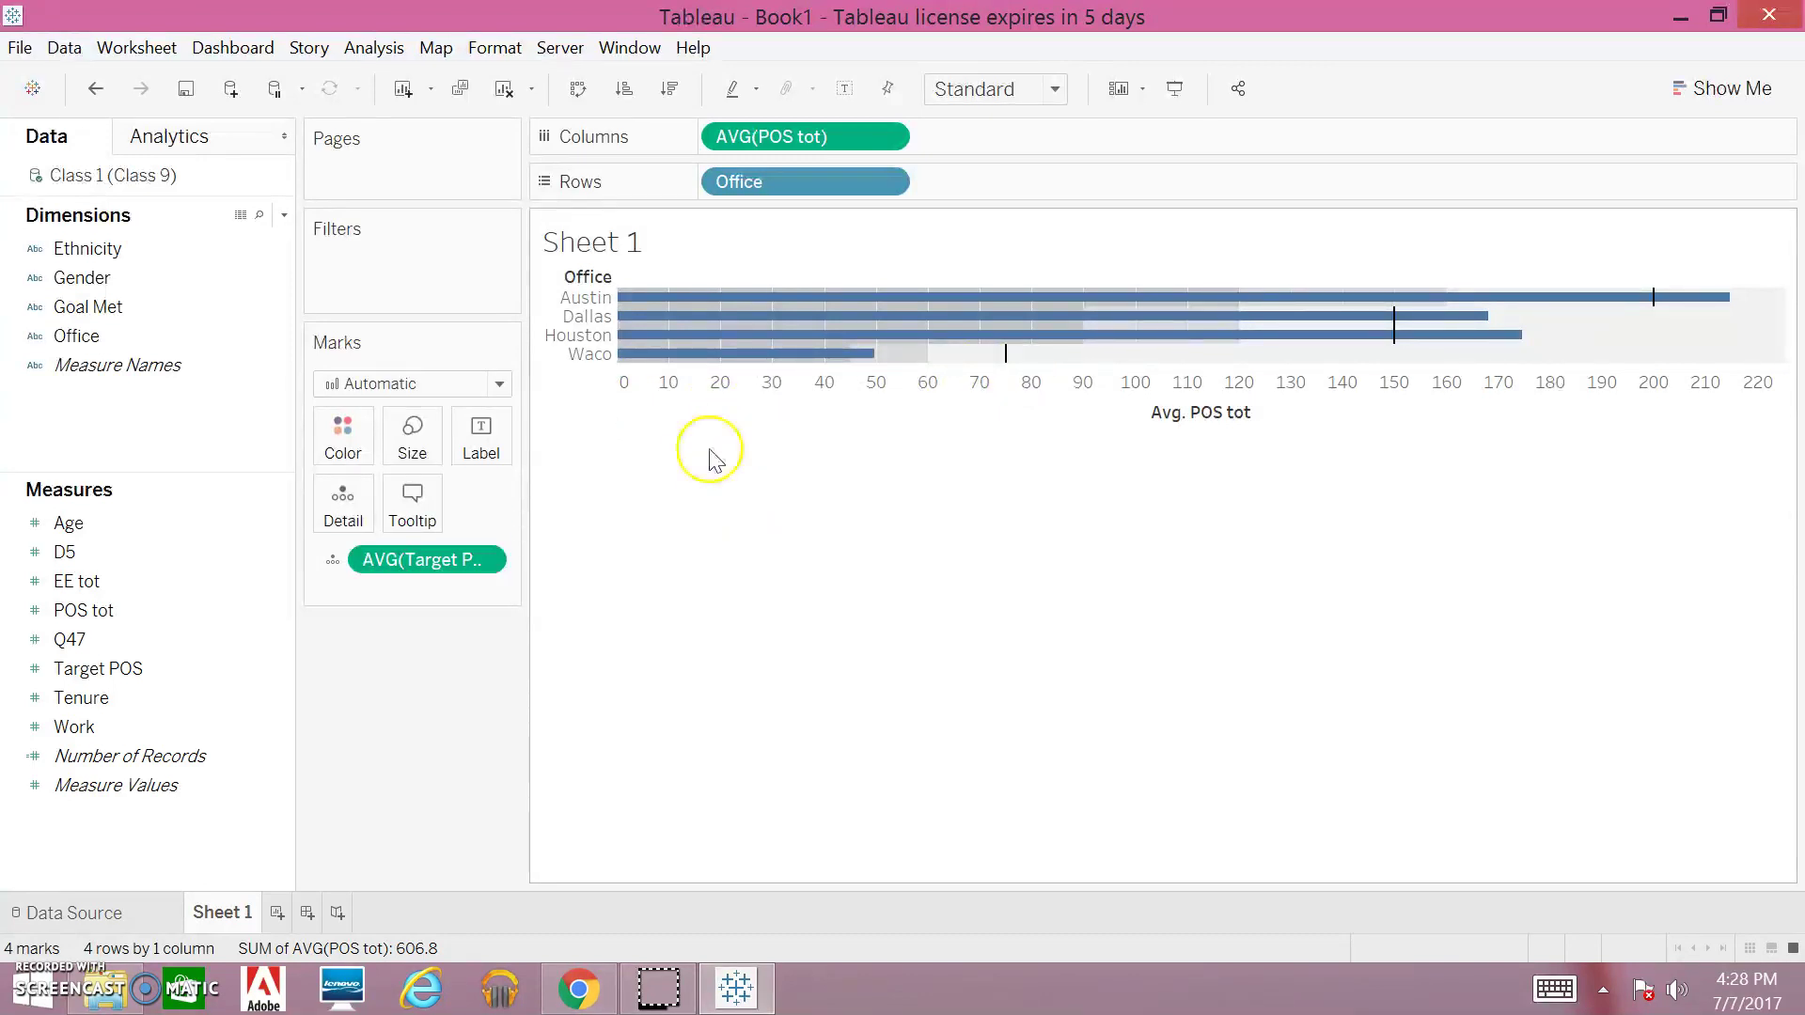
{"action": "mouse_move", "coordinate": [854, 318]}
{"action": "left_click", "coordinate": [366, 48]}
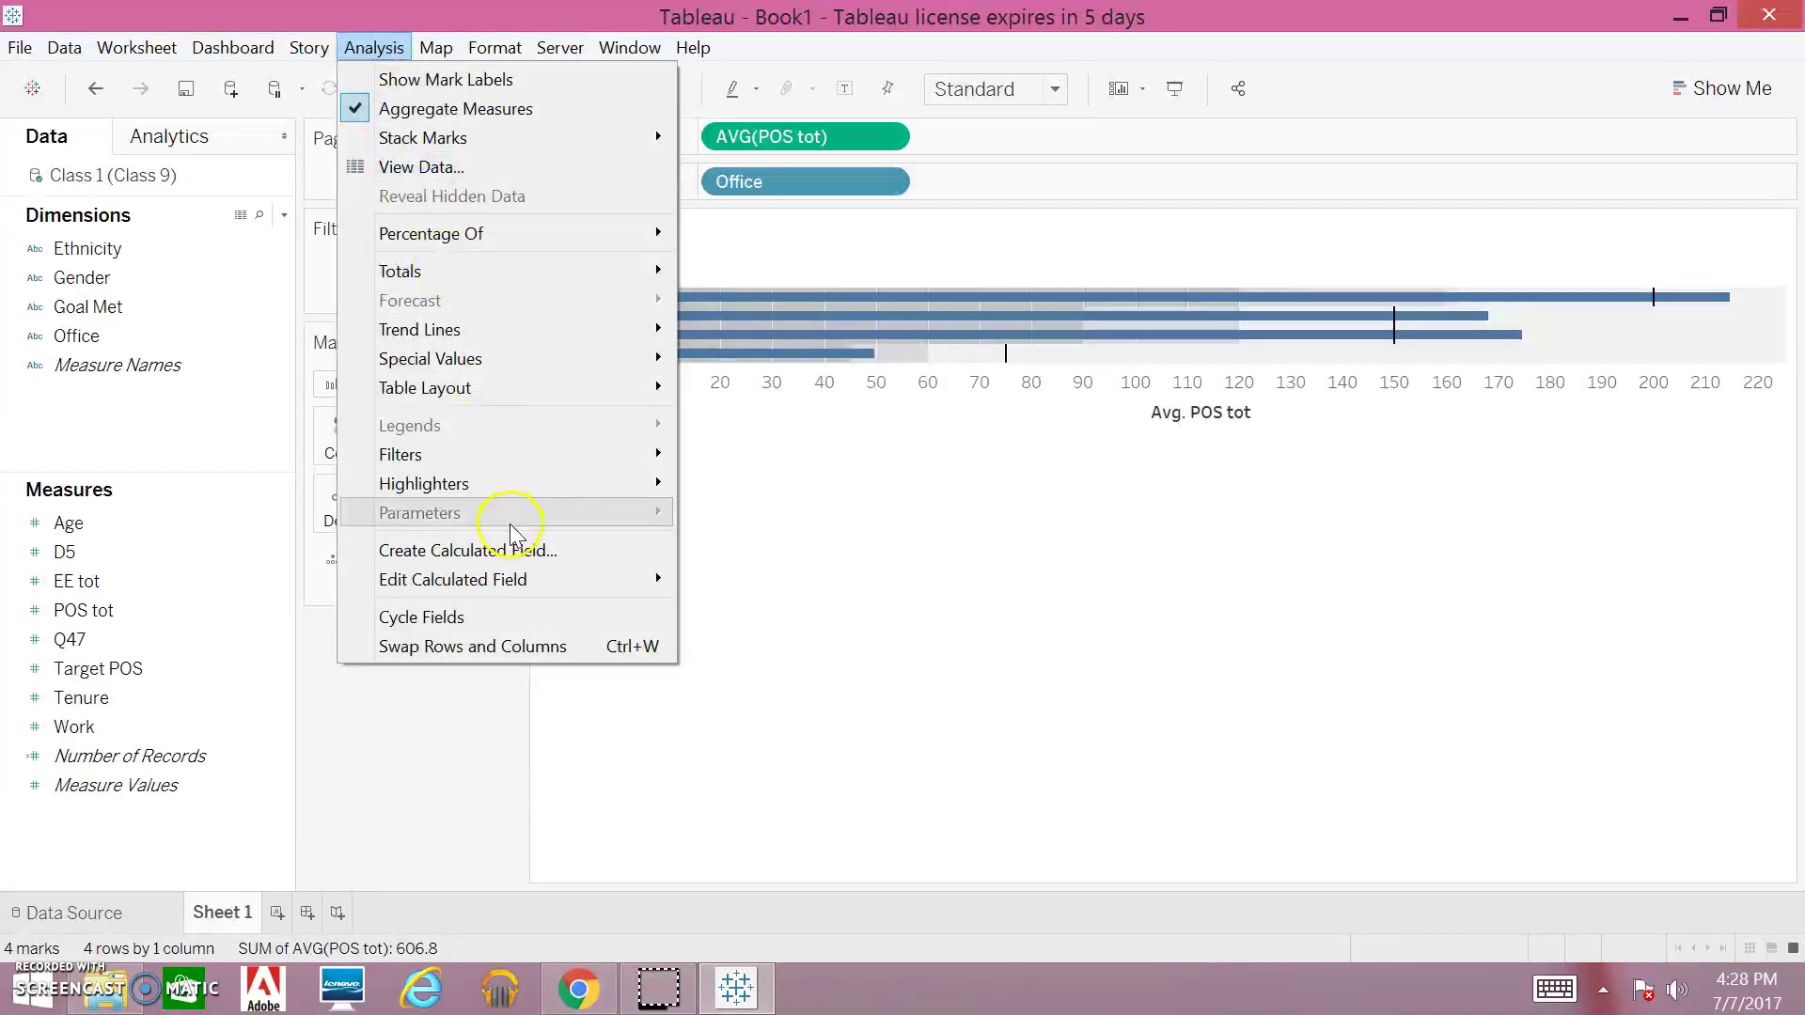
{"action": "left_click", "coordinate": [801, 574]}
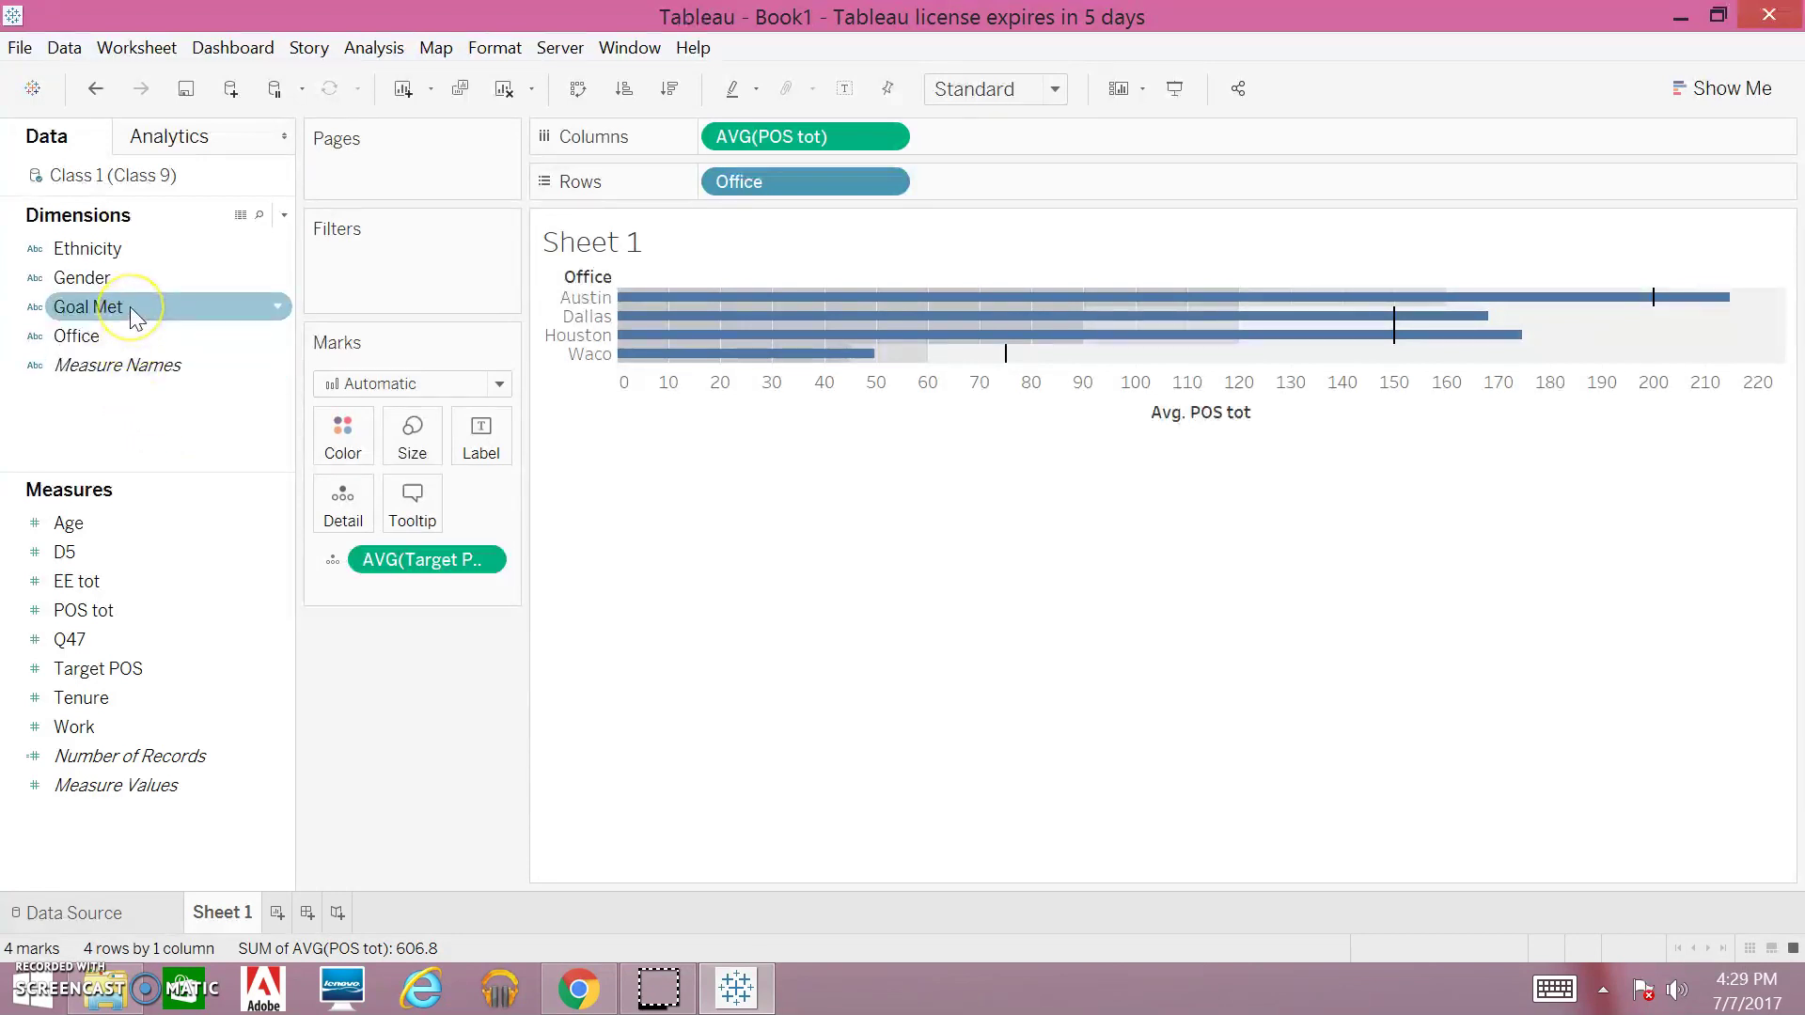
Color the bullet graph bars by the Goal Met dimension.
{"action": "left_click_drag", "start_coordinate": [130, 307], "coordinate": [355, 456]}
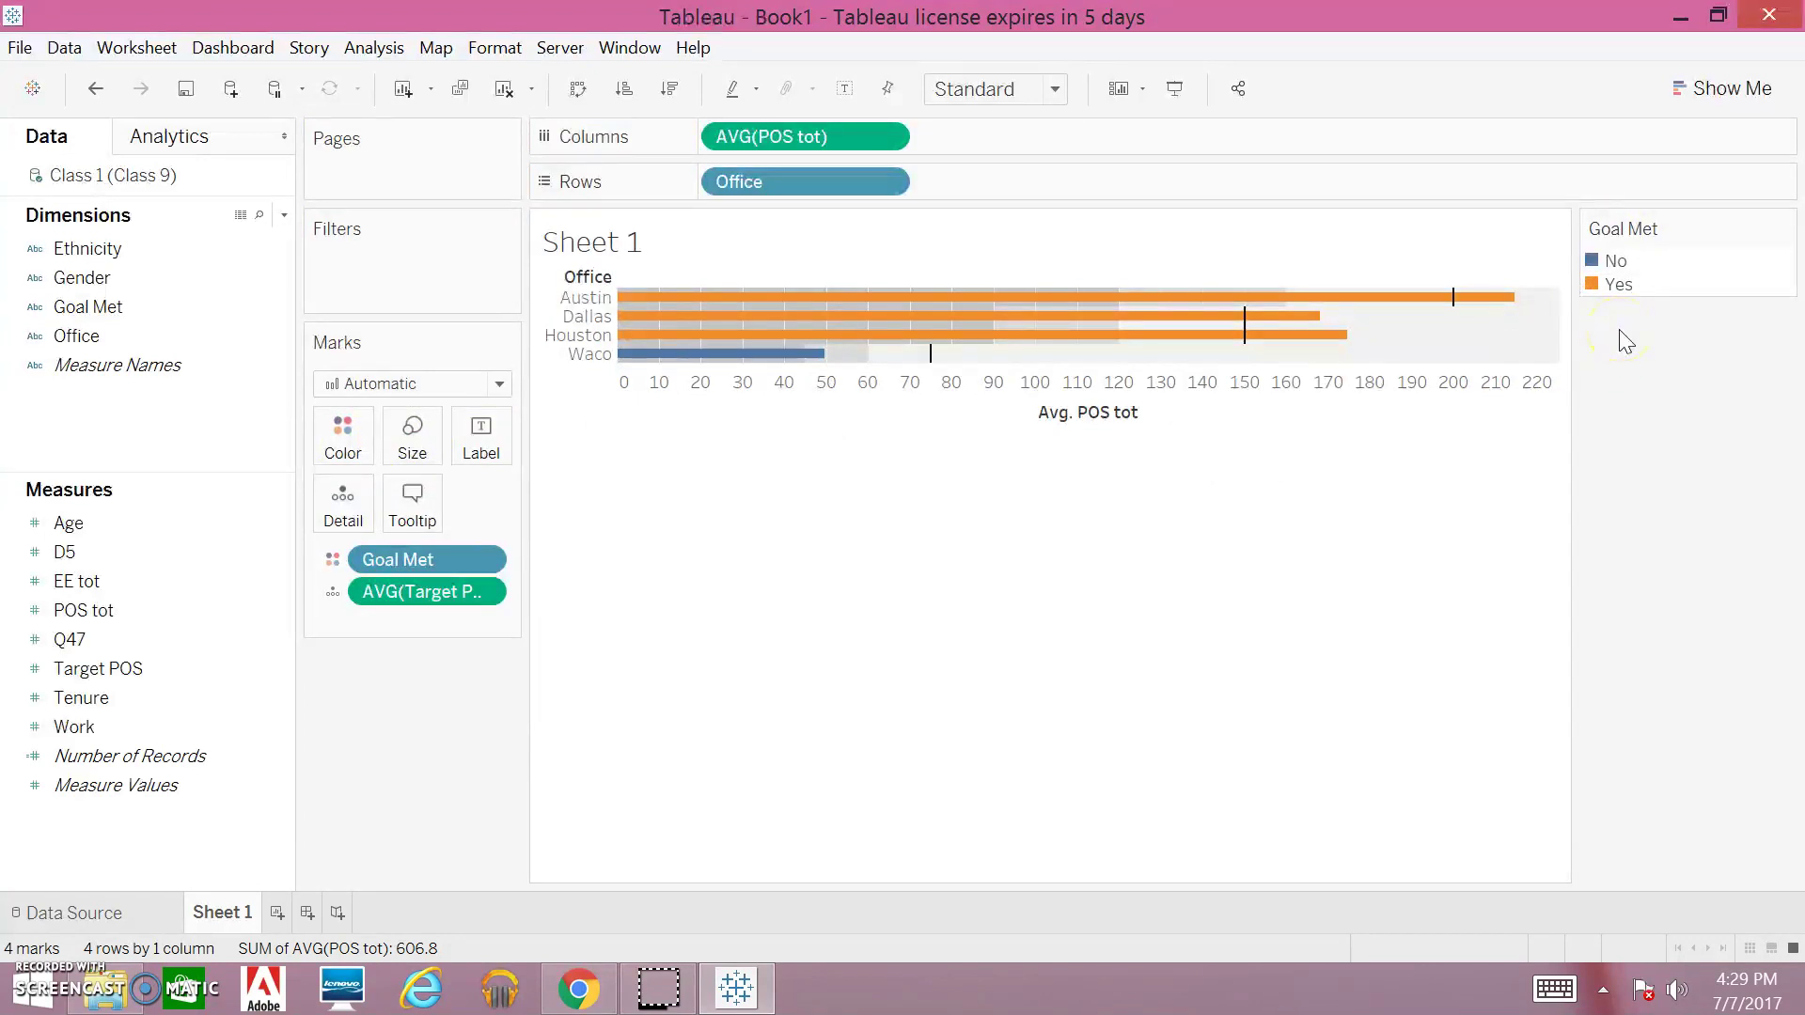
{"action": "mouse_move", "coordinate": [1382, 301]}
{"action": "mouse_move", "coordinate": [1300, 340]}
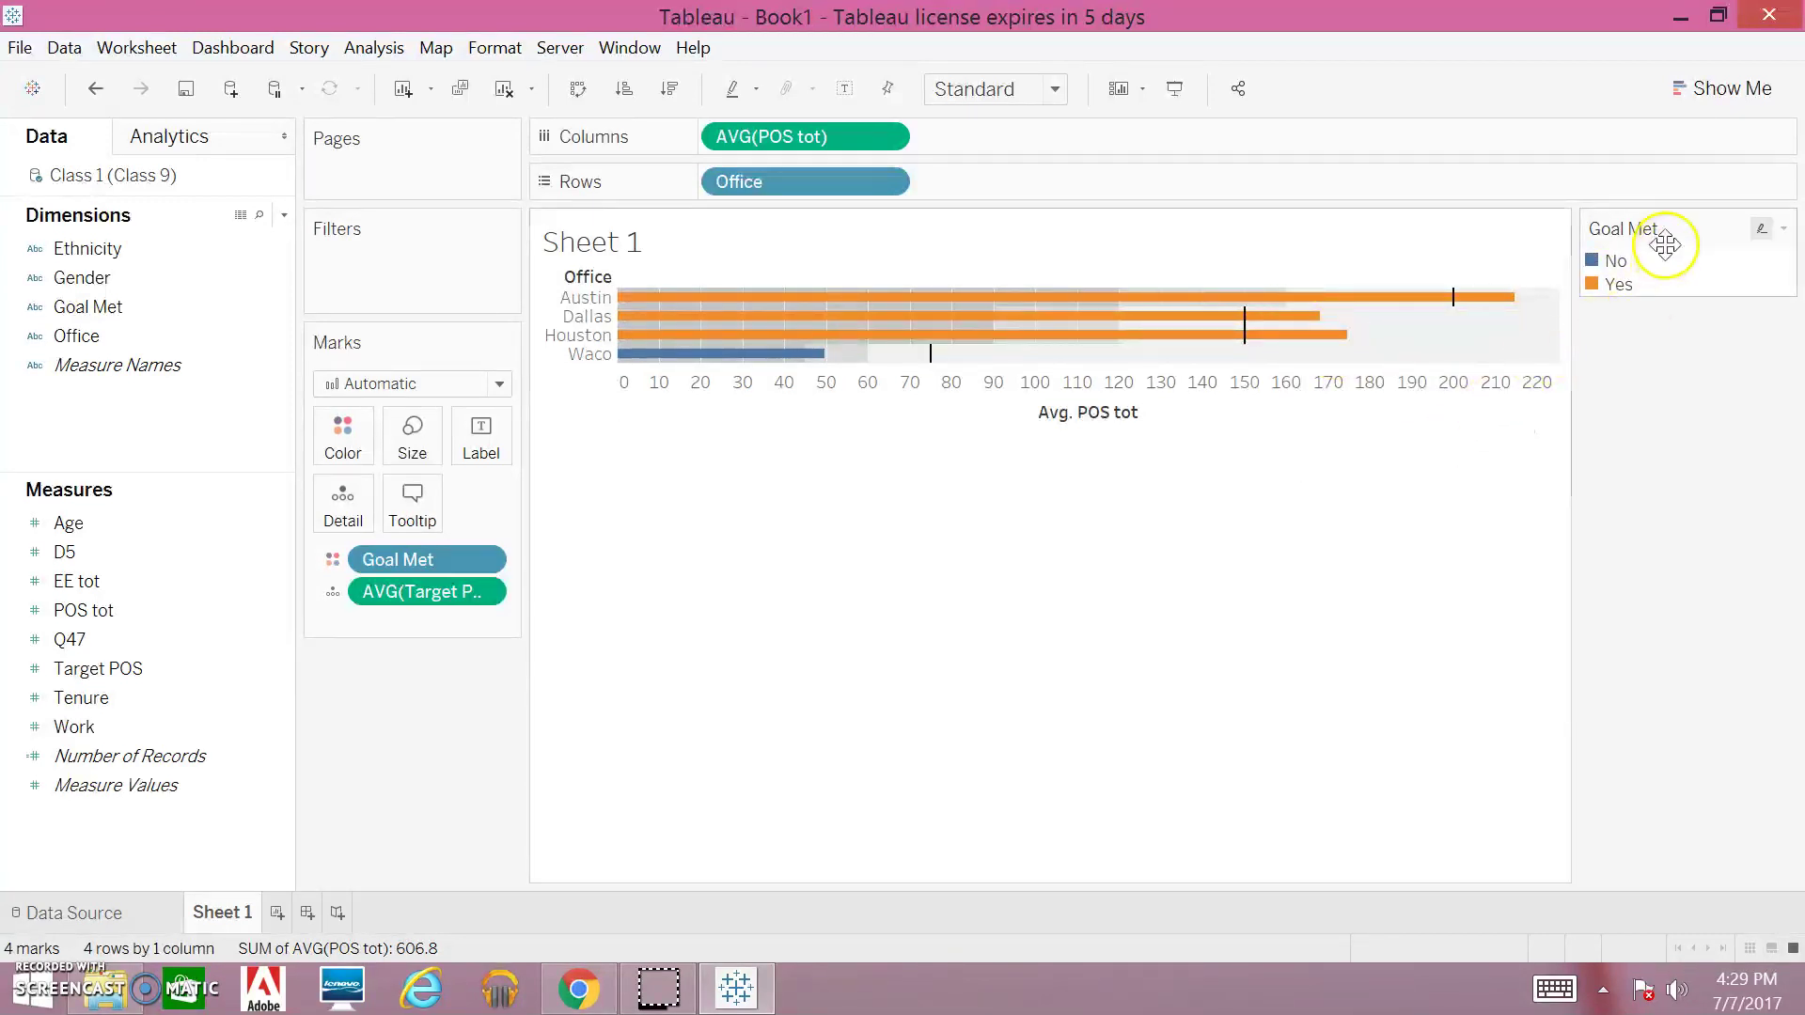
{"action": "mouse_move", "coordinate": [699, 360]}
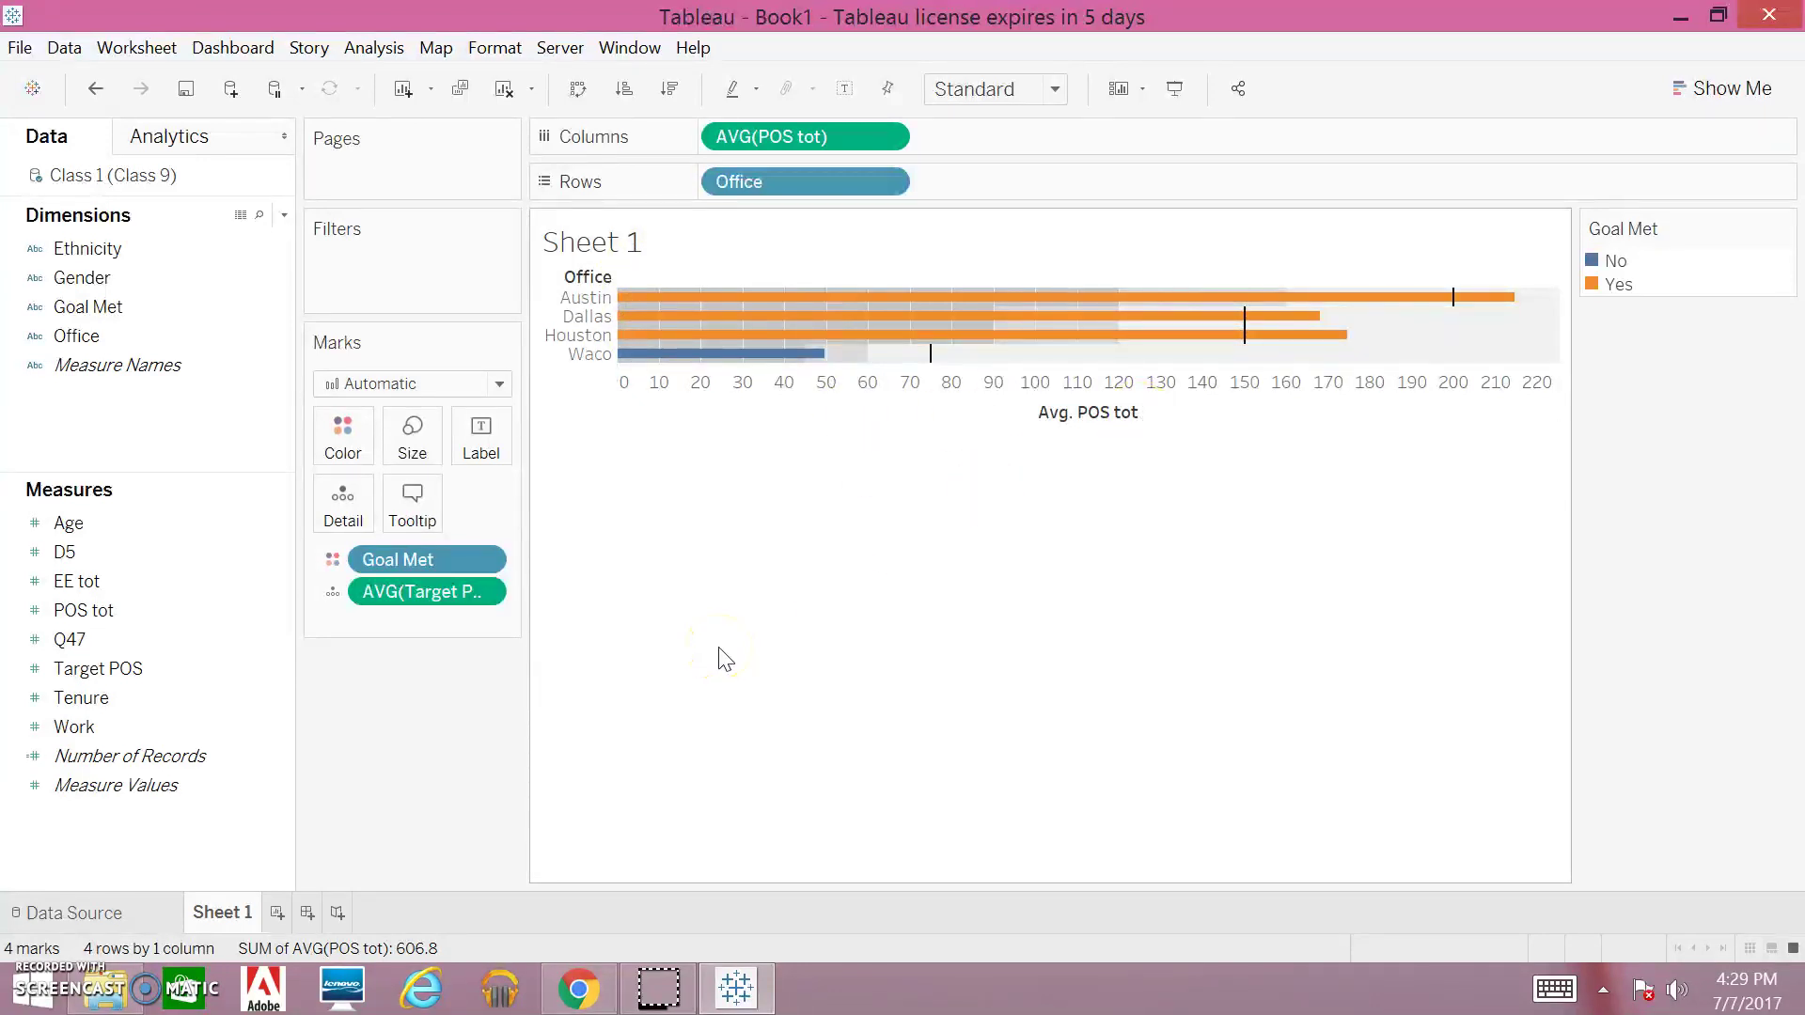
Add a new blank worksheet to the workbook after Sheet 1.
{"action": "left_click", "coordinate": [277, 912]}
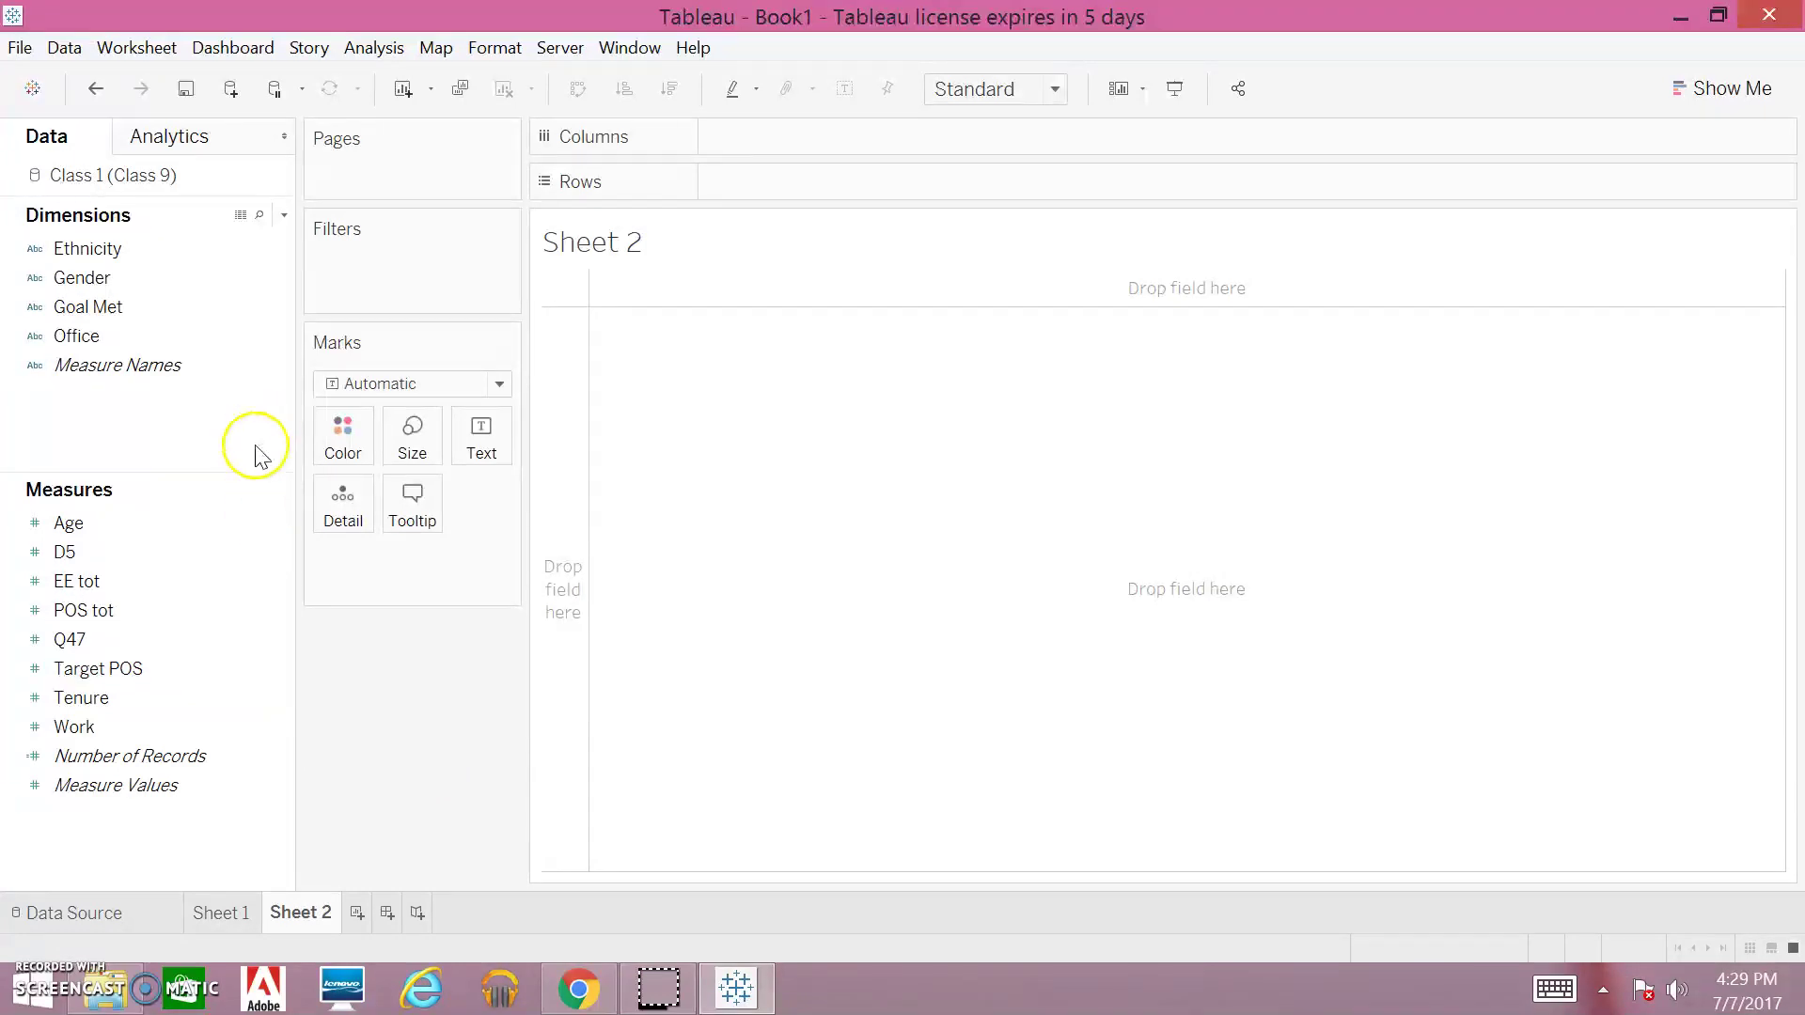
{"action": "left_click", "coordinate": [235, 730]}
{"action": "left_click", "coordinate": [243, 752]}
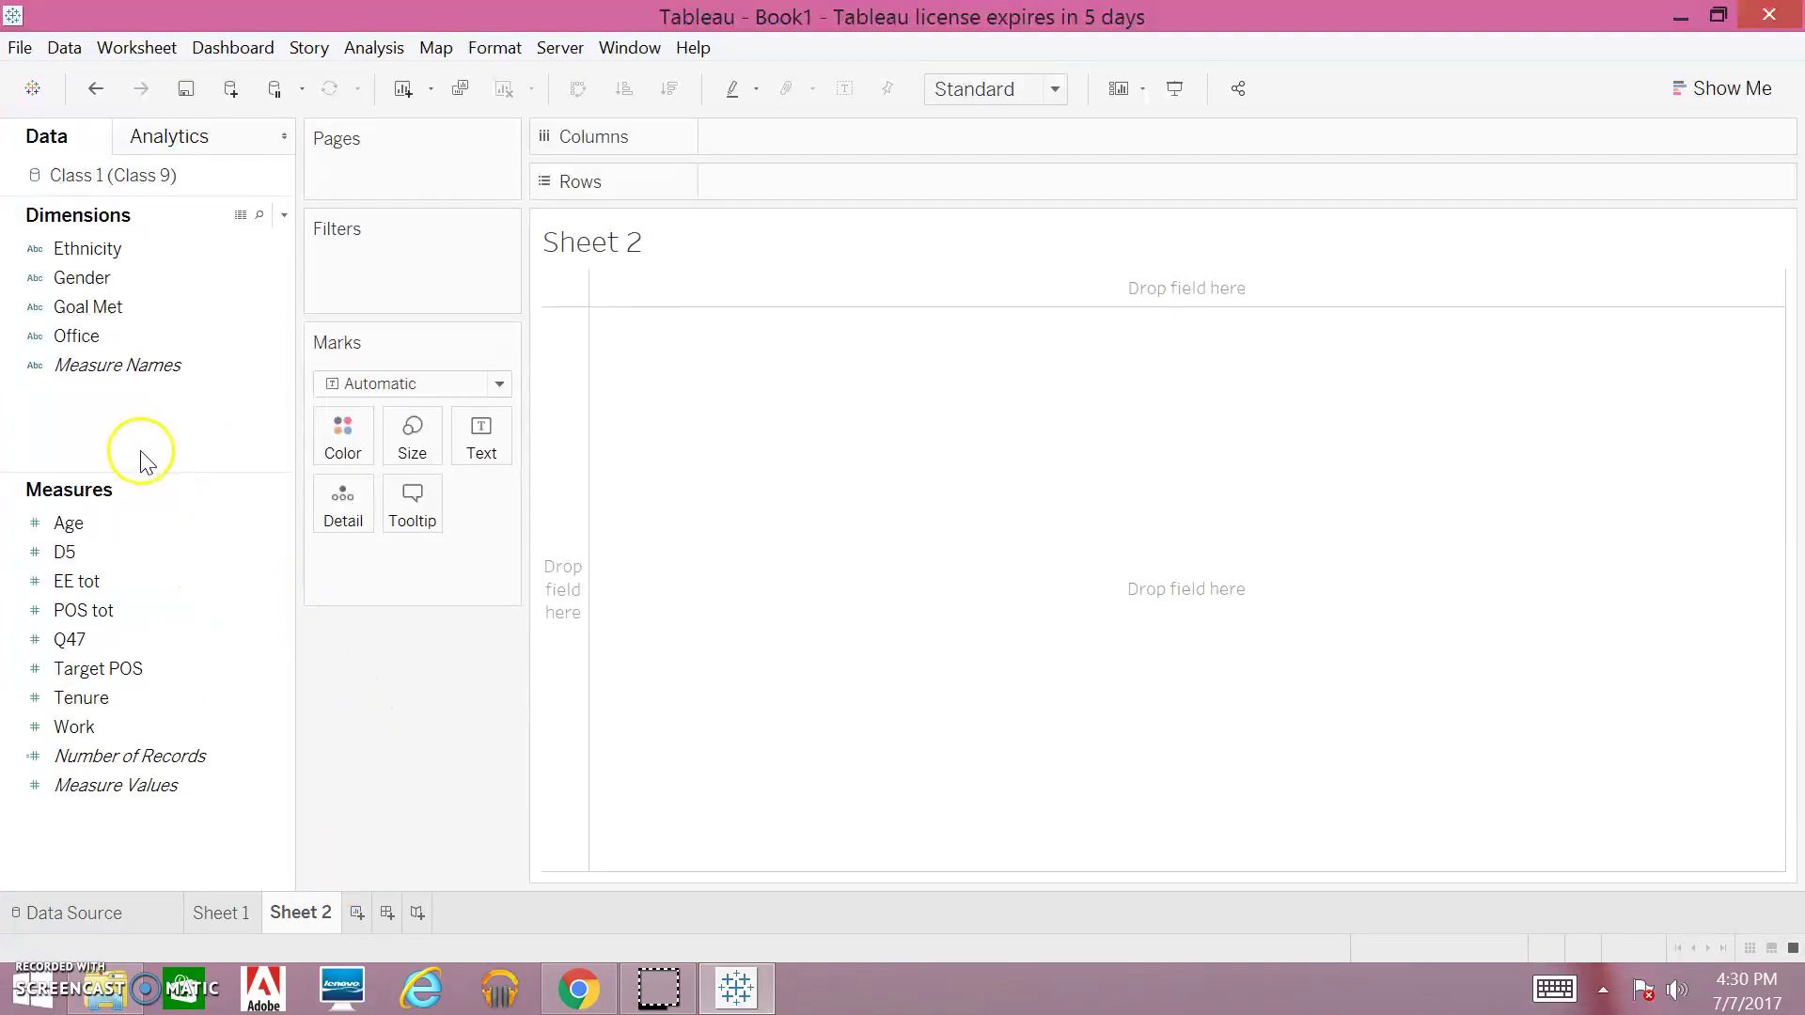
Add the EE tot and POS tot measures to the rows of Sheet 2.
{"action": "left_click", "coordinate": [153, 668]}
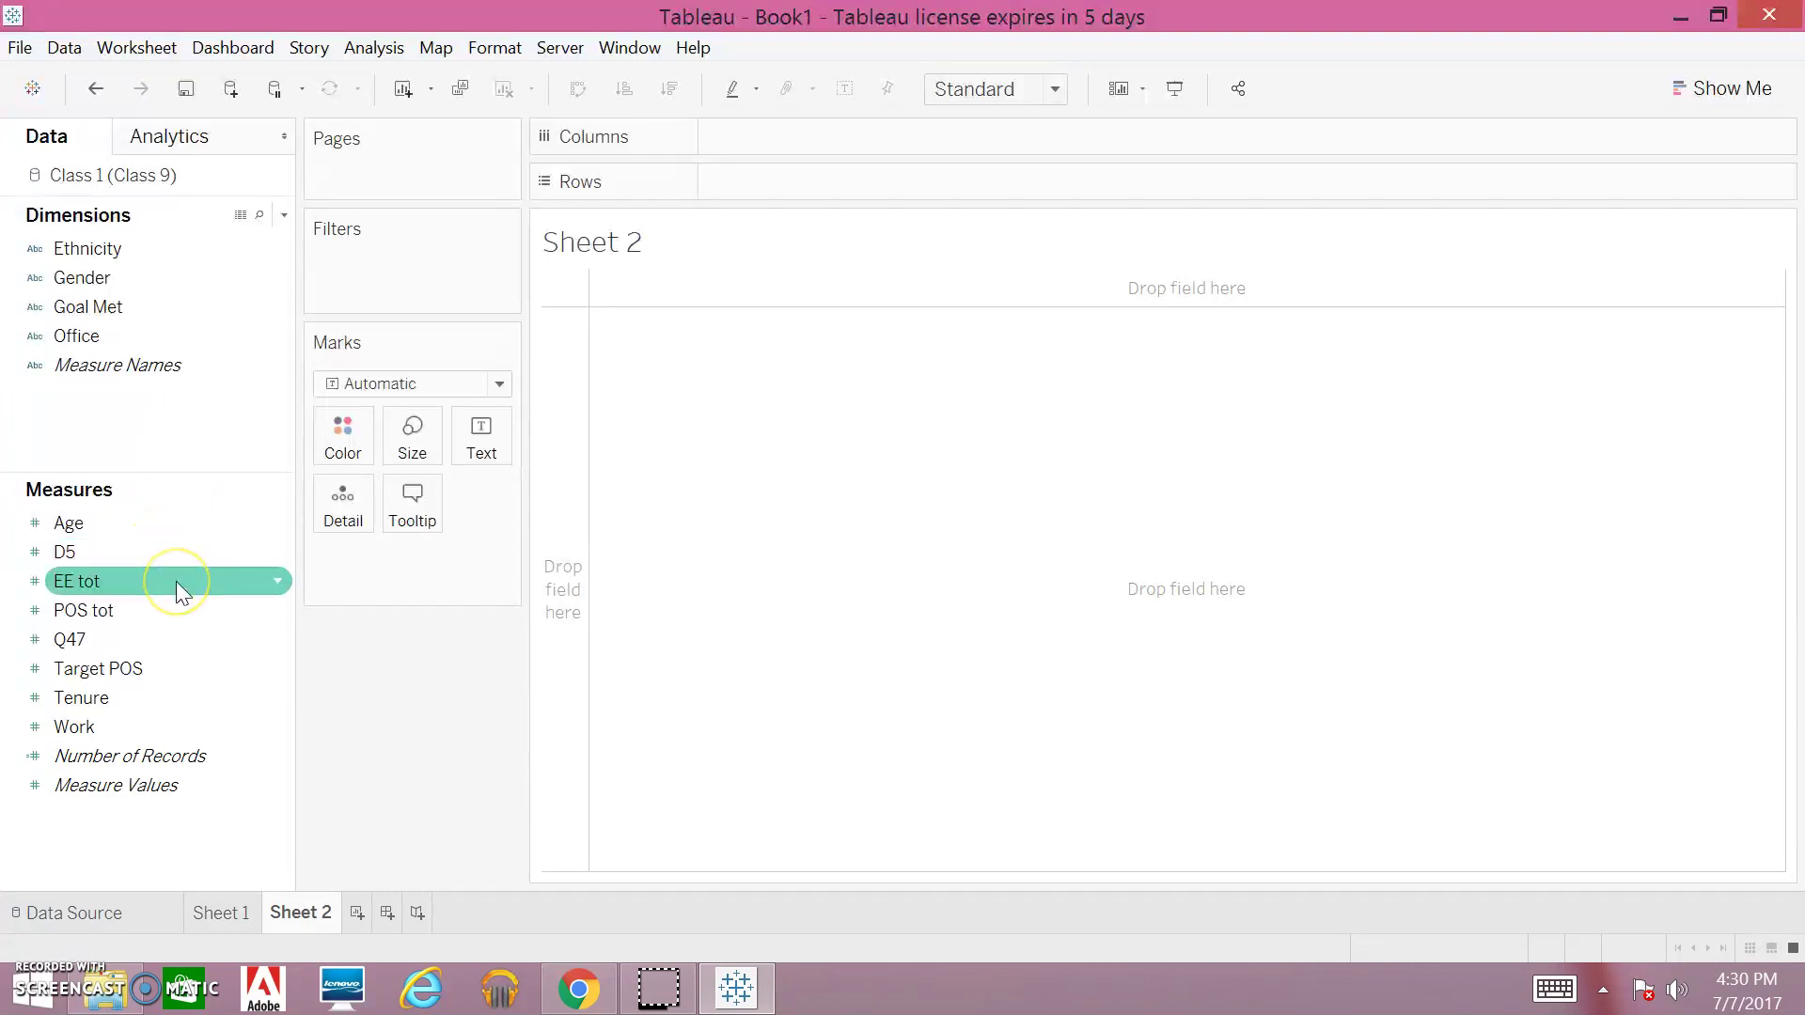
{"action": "left_click_drag", "start_coordinate": [176, 581], "coordinate": [888, 185]}
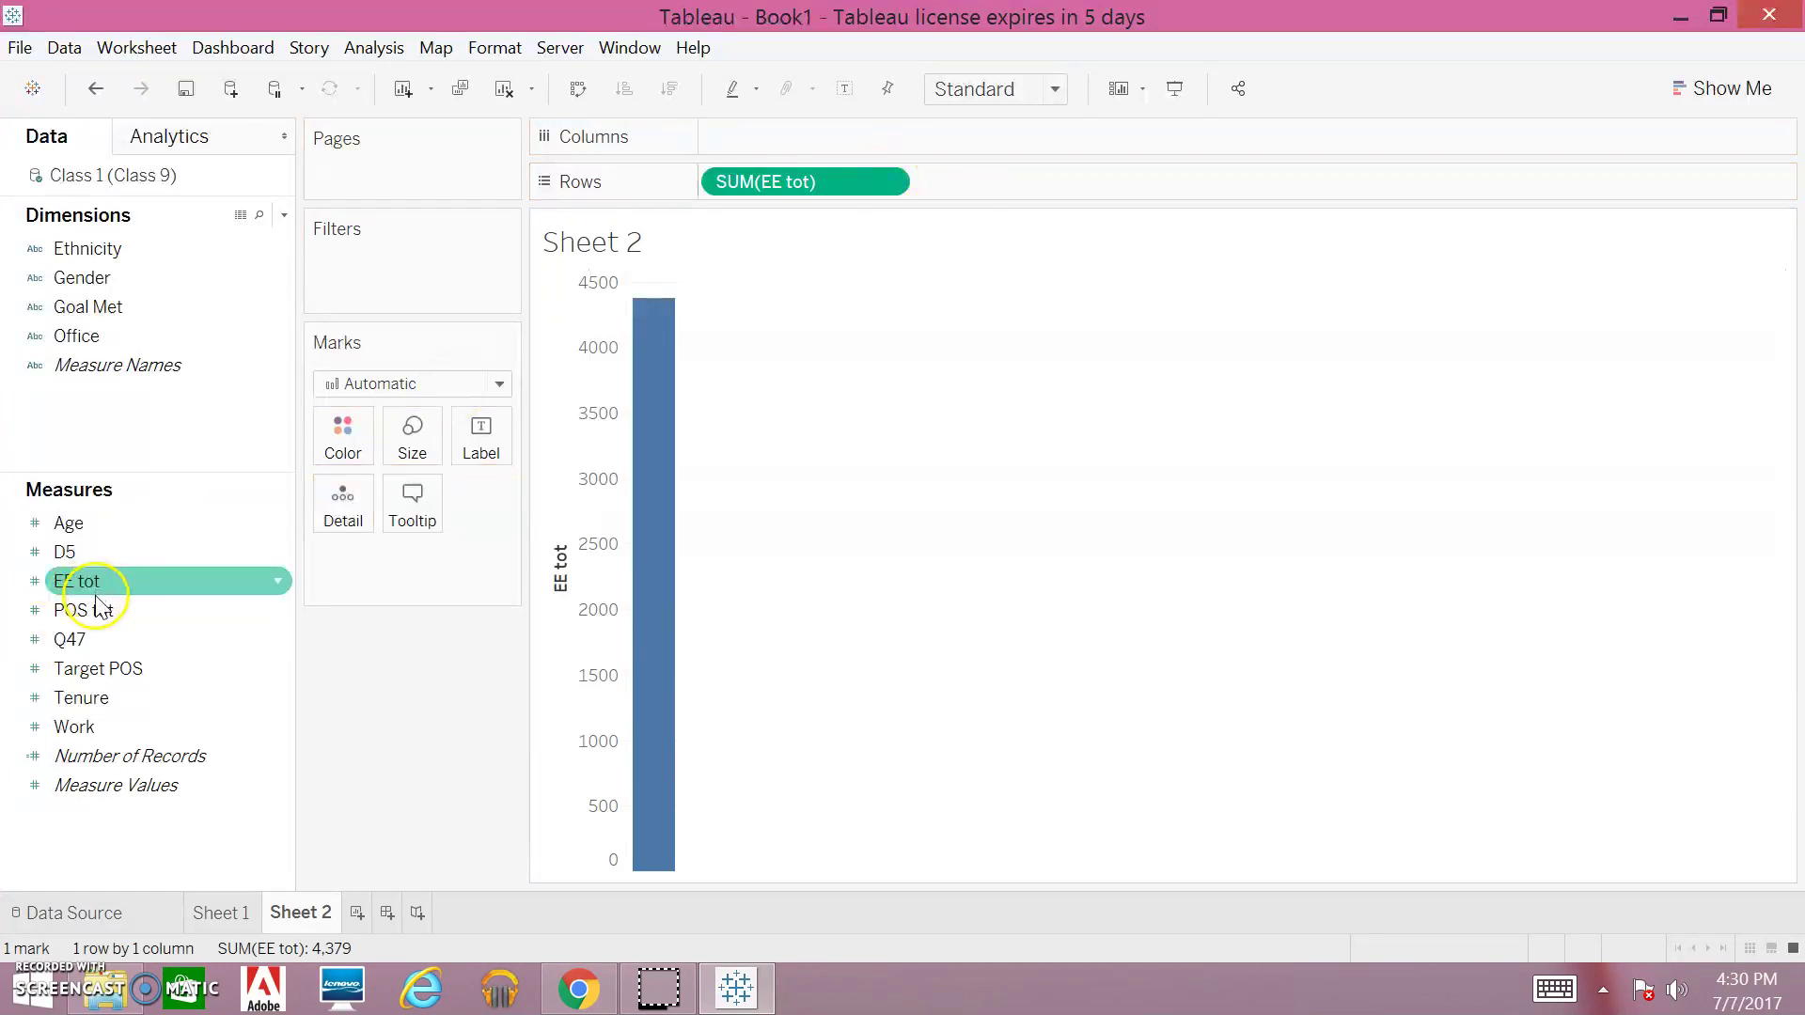
{"action": "left_click_drag", "start_coordinate": [51, 610], "coordinate": [1028, 182]}
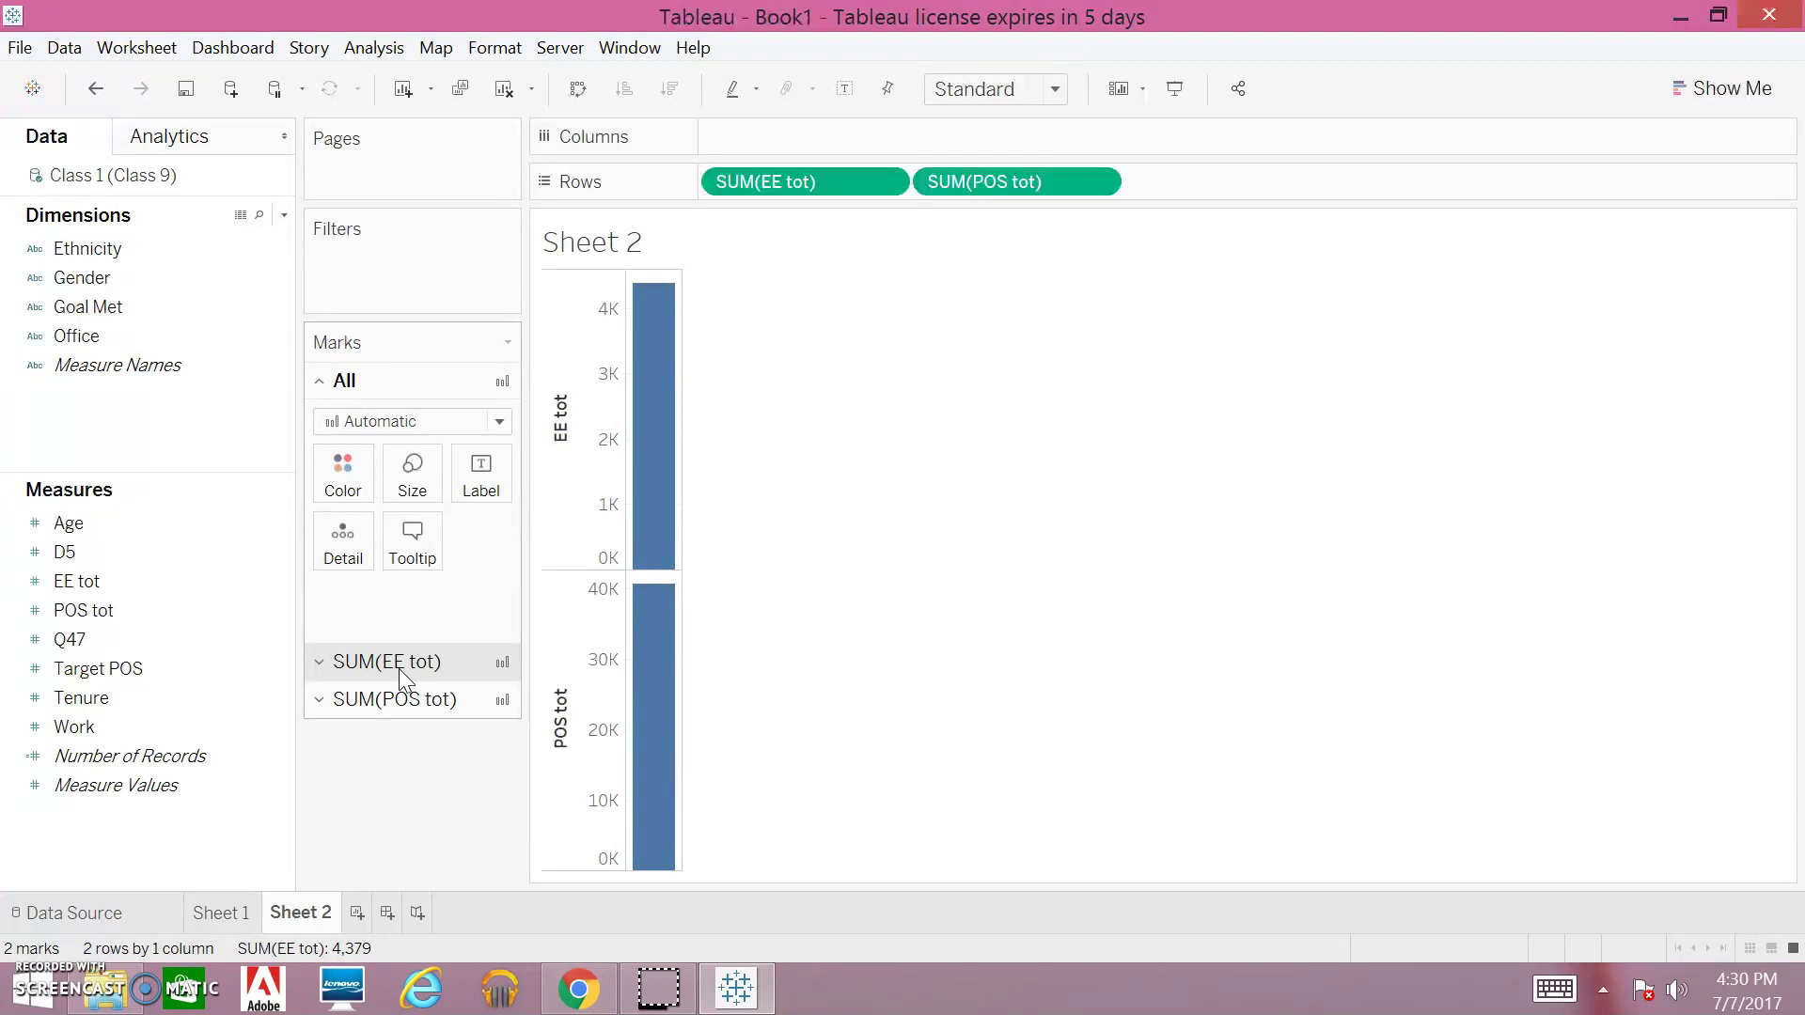
Convert EE tot and POS tot in the rows from sums to dimensions.
{"action": "left_click", "coordinate": [885, 184]}
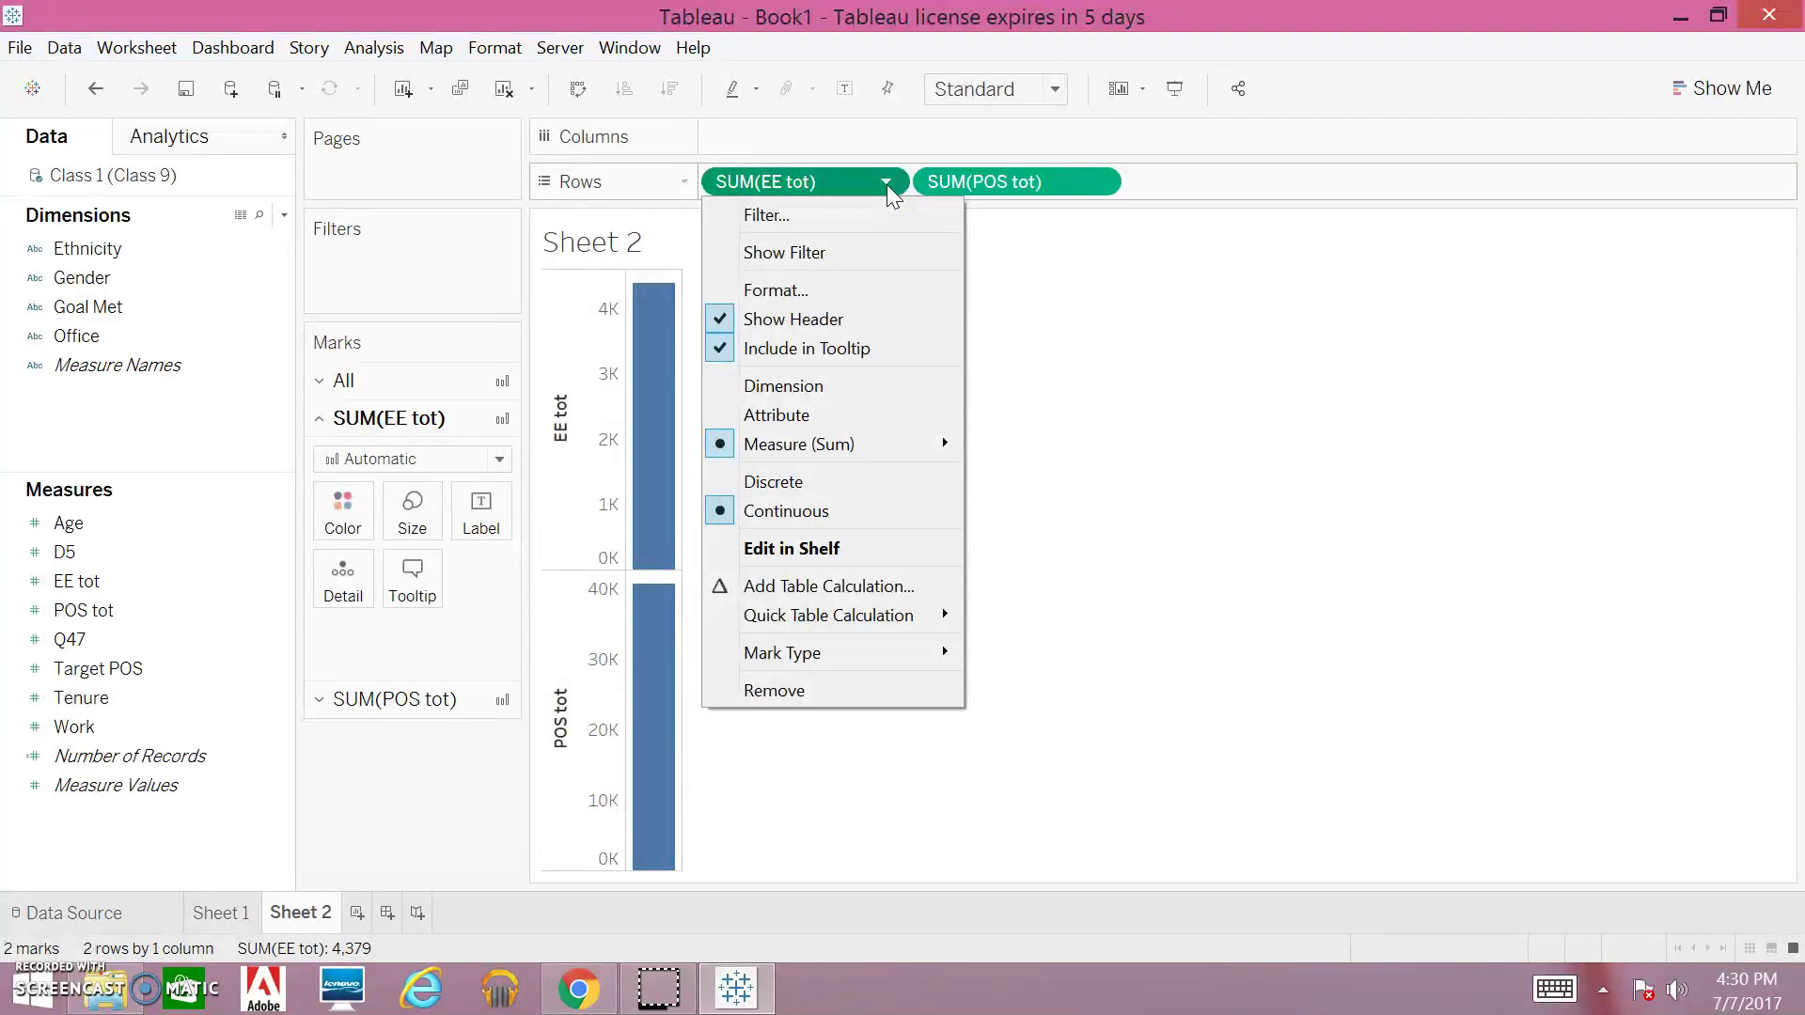
{"action": "mouse_move", "coordinate": [930, 443]}
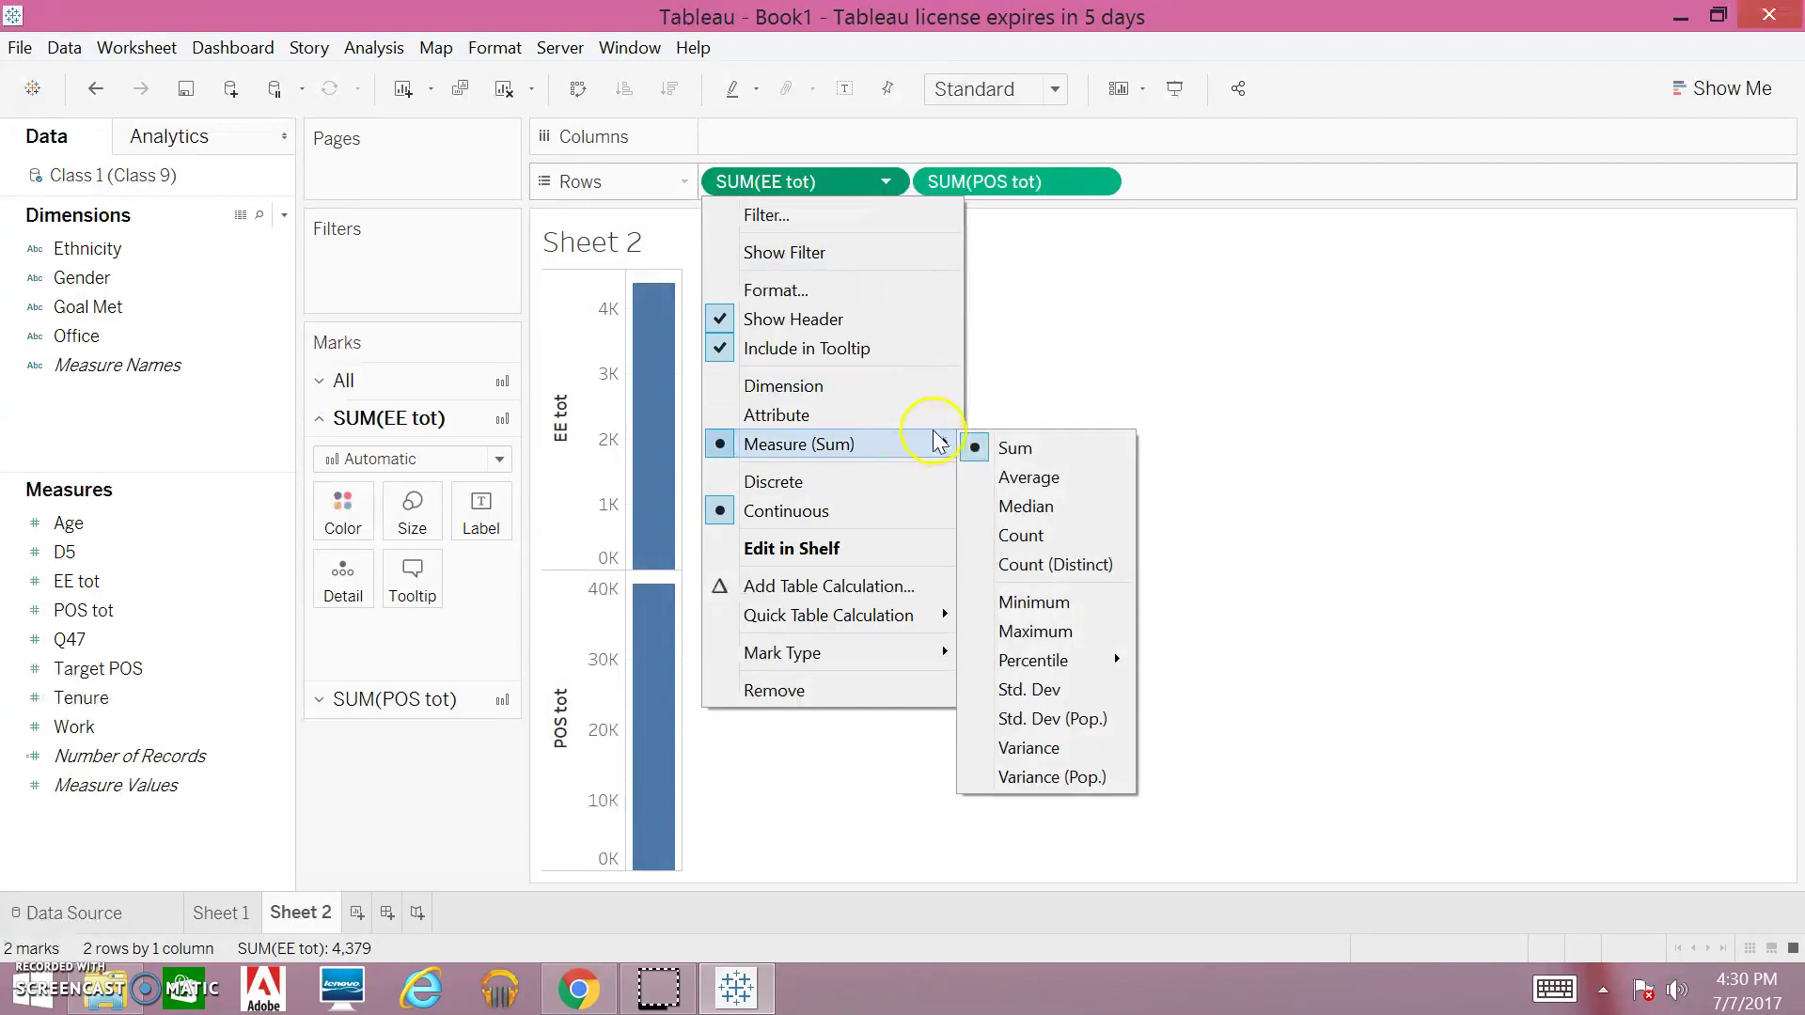
{"action": "left_click", "coordinate": [883, 385]}
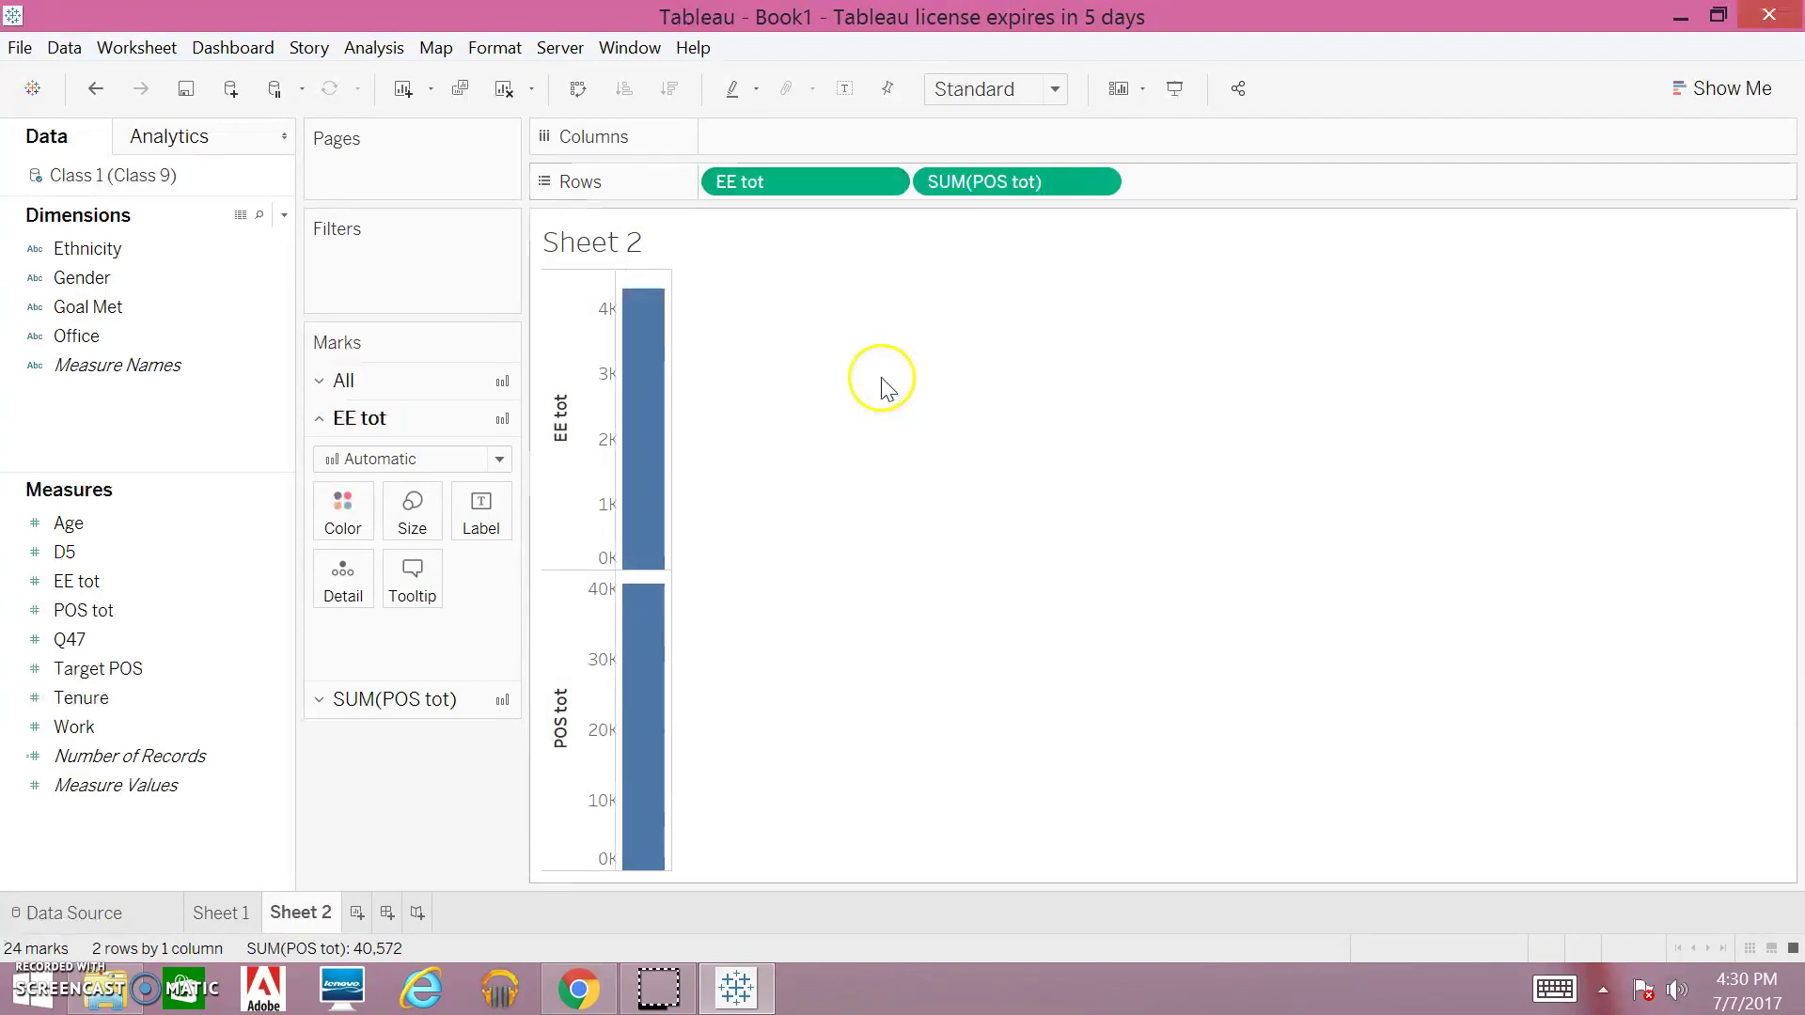
{"action": "left_click", "coordinate": [1098, 181]}
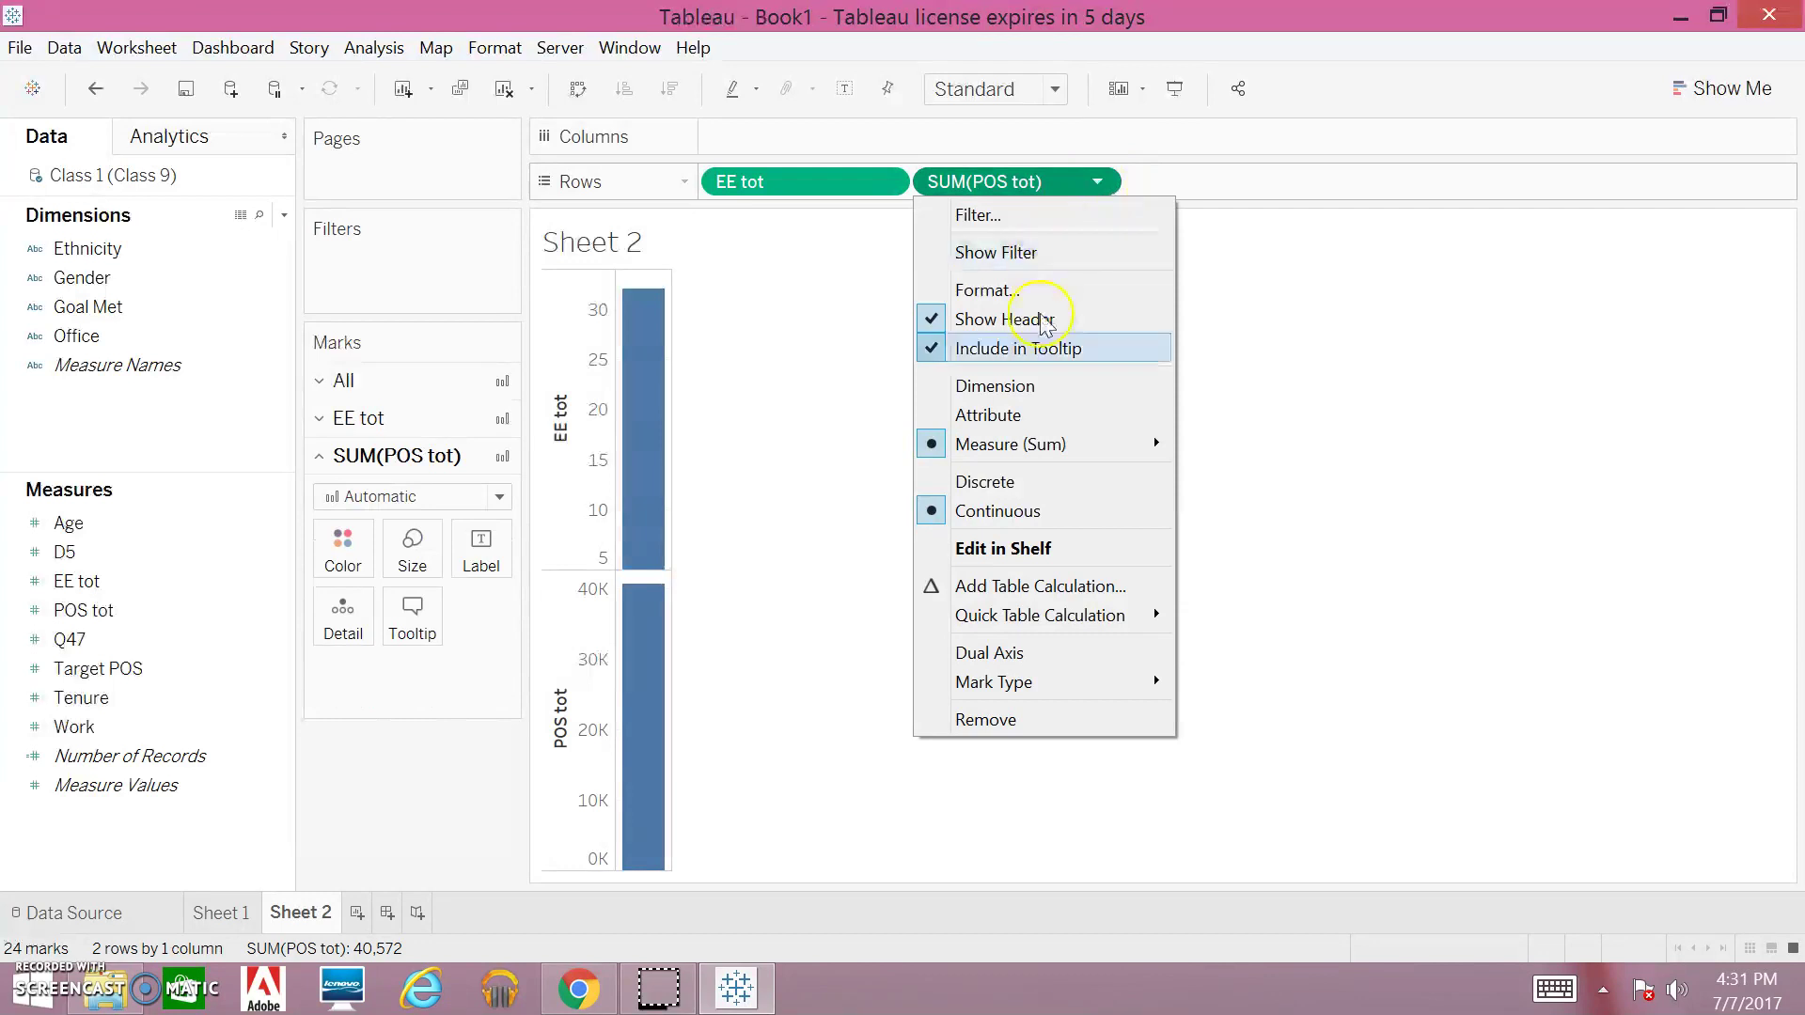
{"action": "left_click", "coordinate": [1028, 389]}
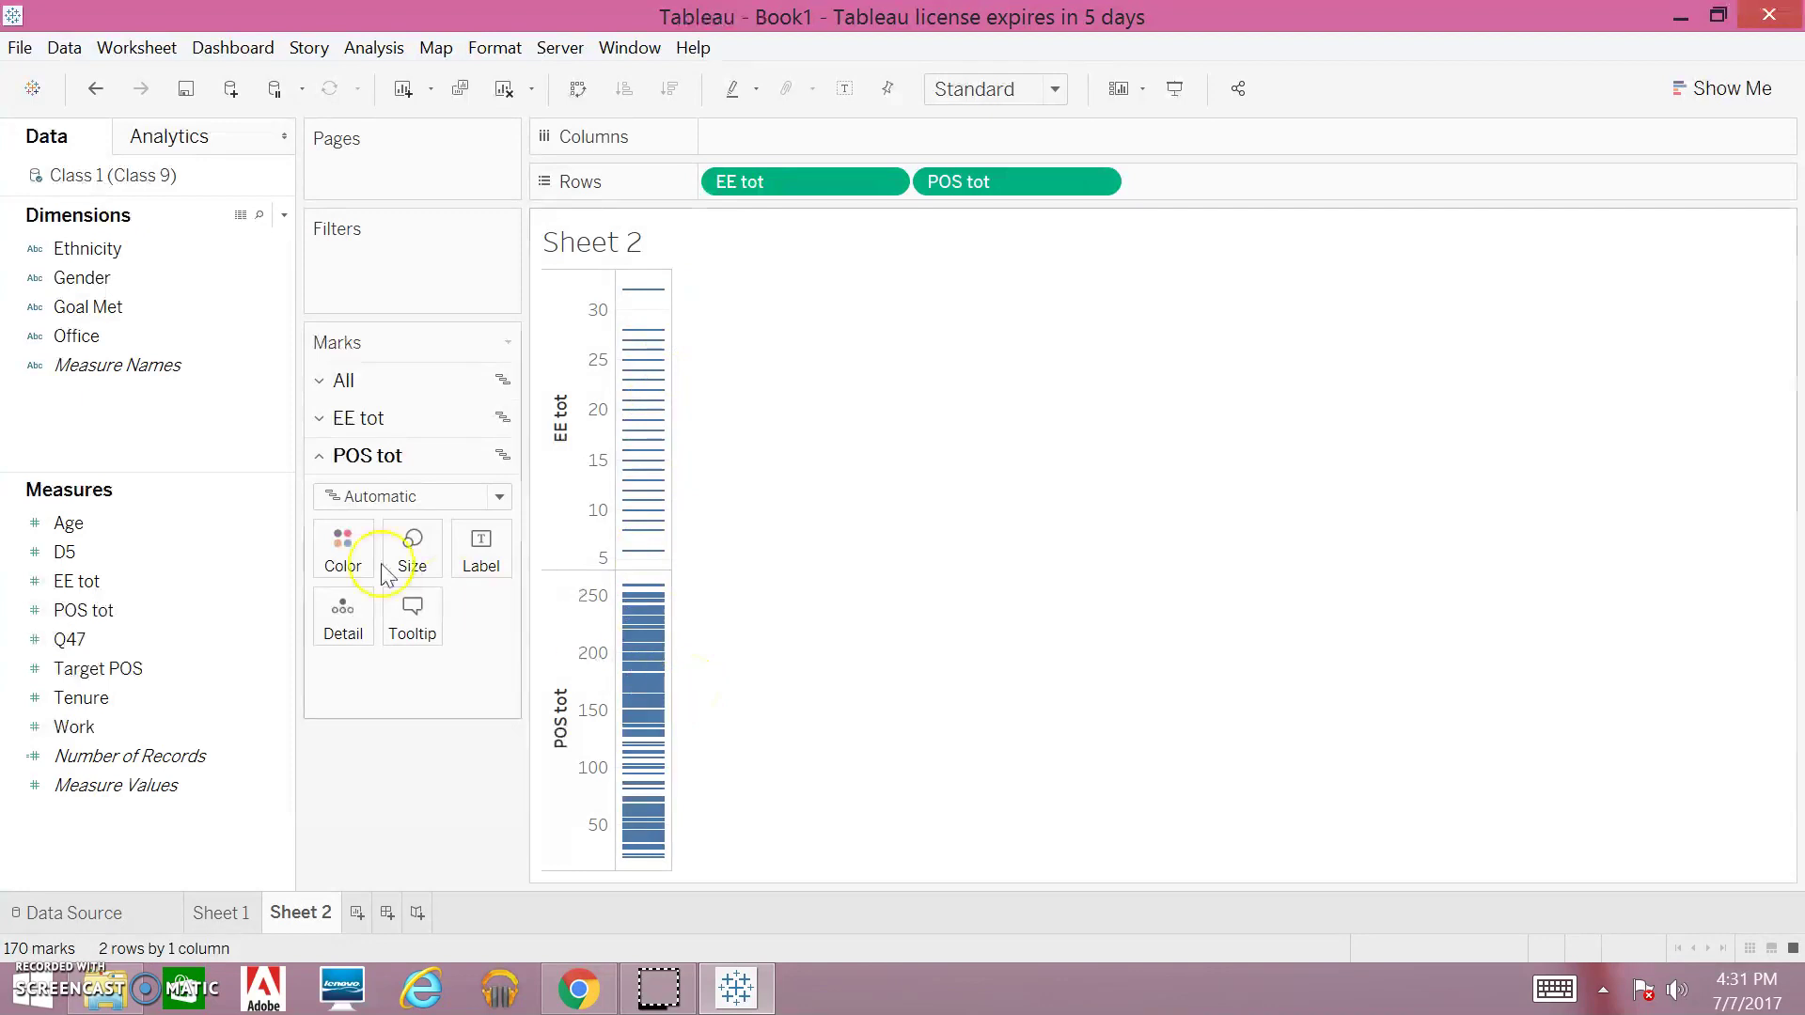
Try the Pie mark type for EE tot, and set its marks to Bar instead.
{"action": "left_click", "coordinate": [393, 435]}
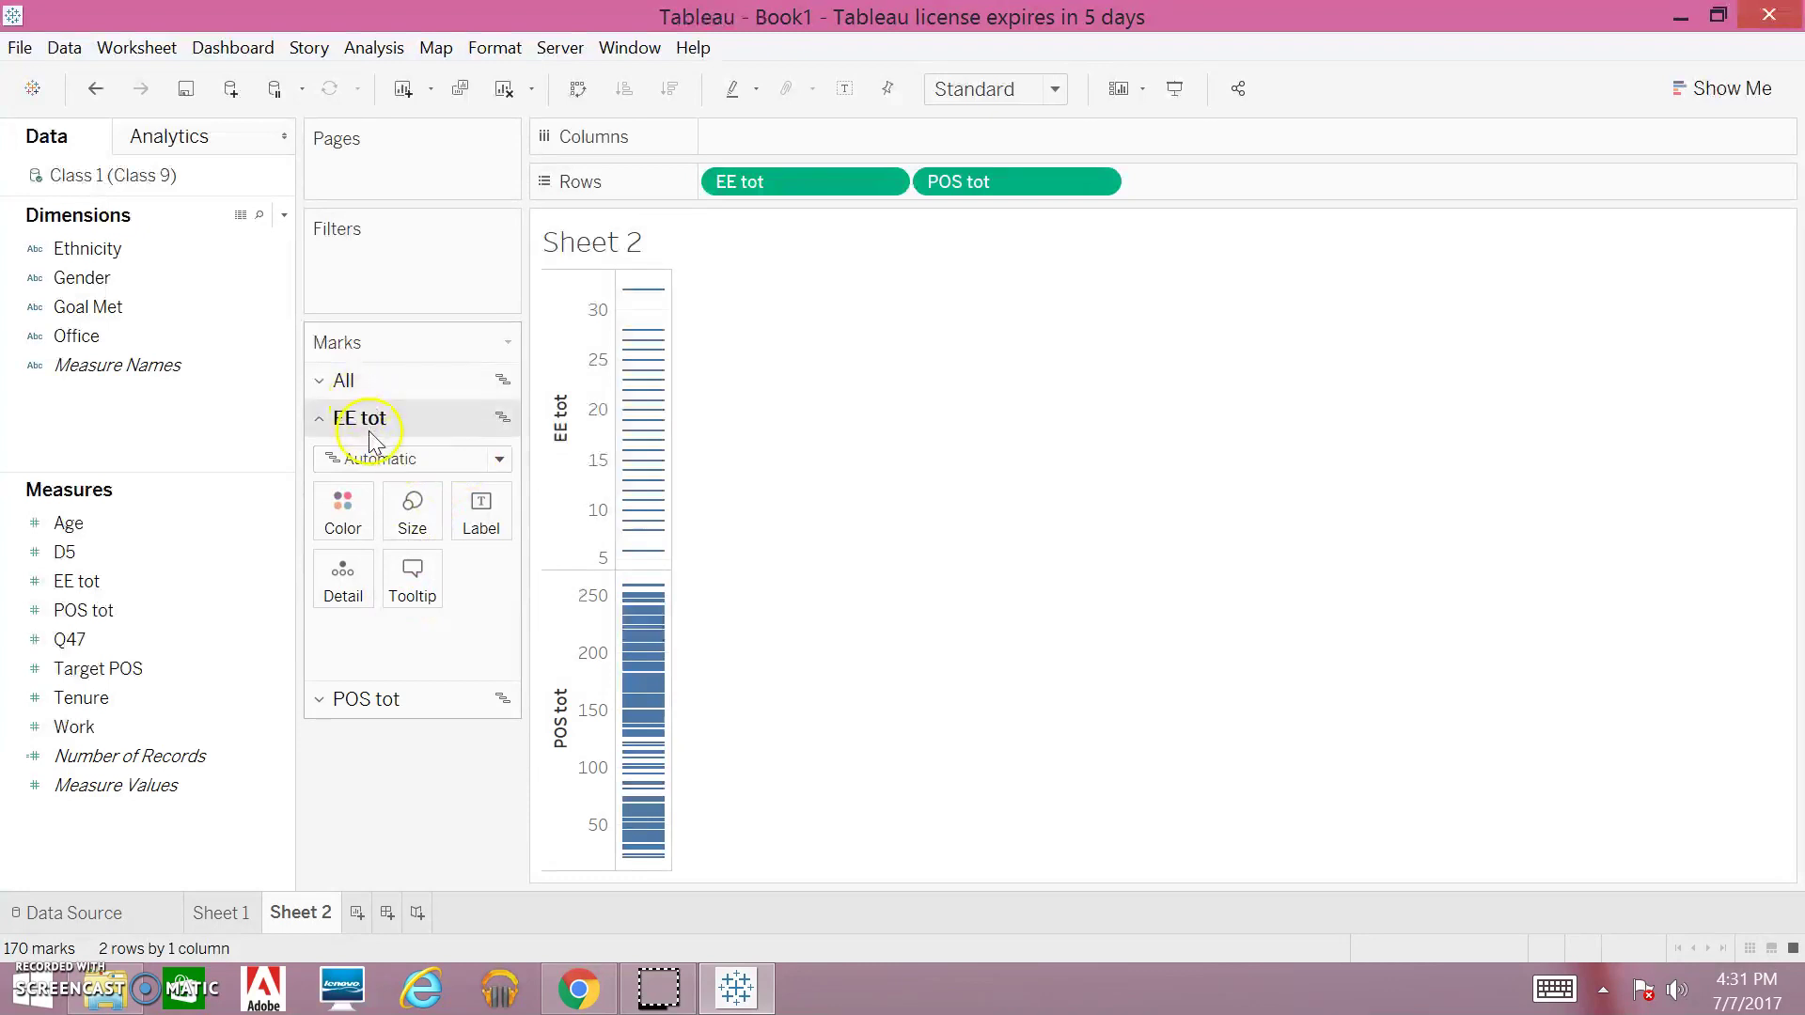
{"action": "left_click", "coordinate": [500, 461]}
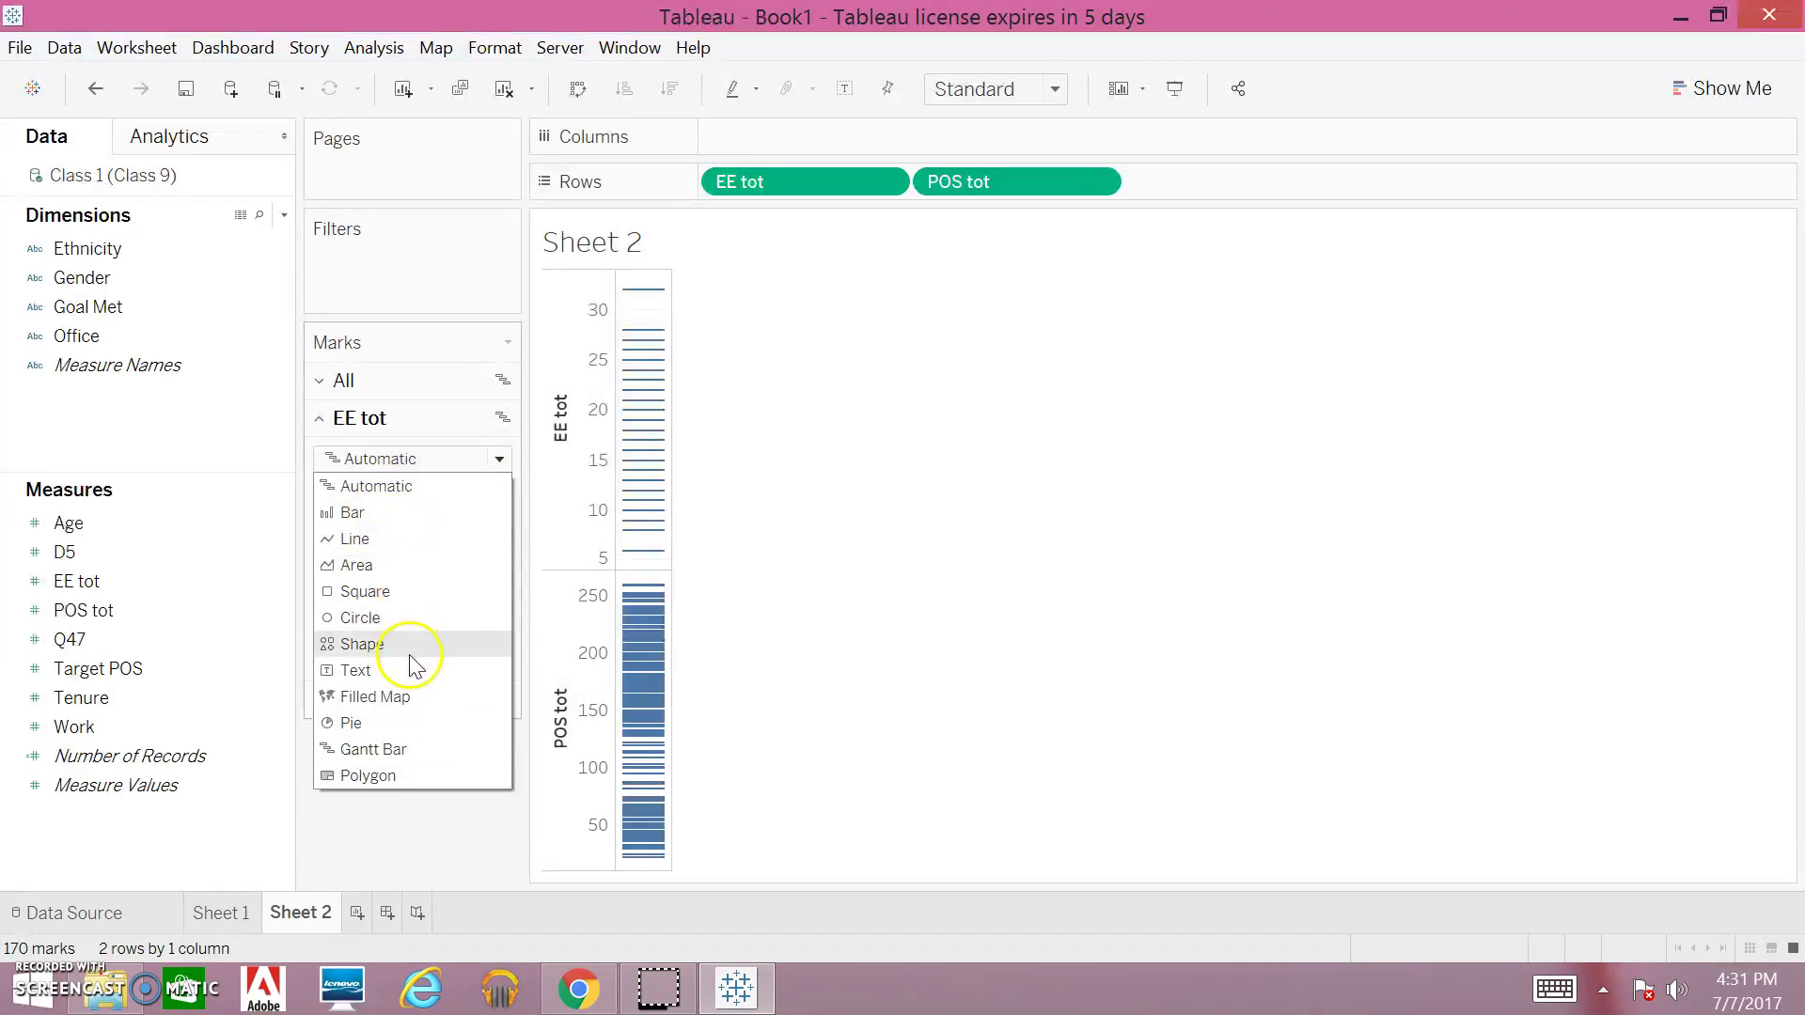
{"action": "left_click", "coordinate": [420, 714]}
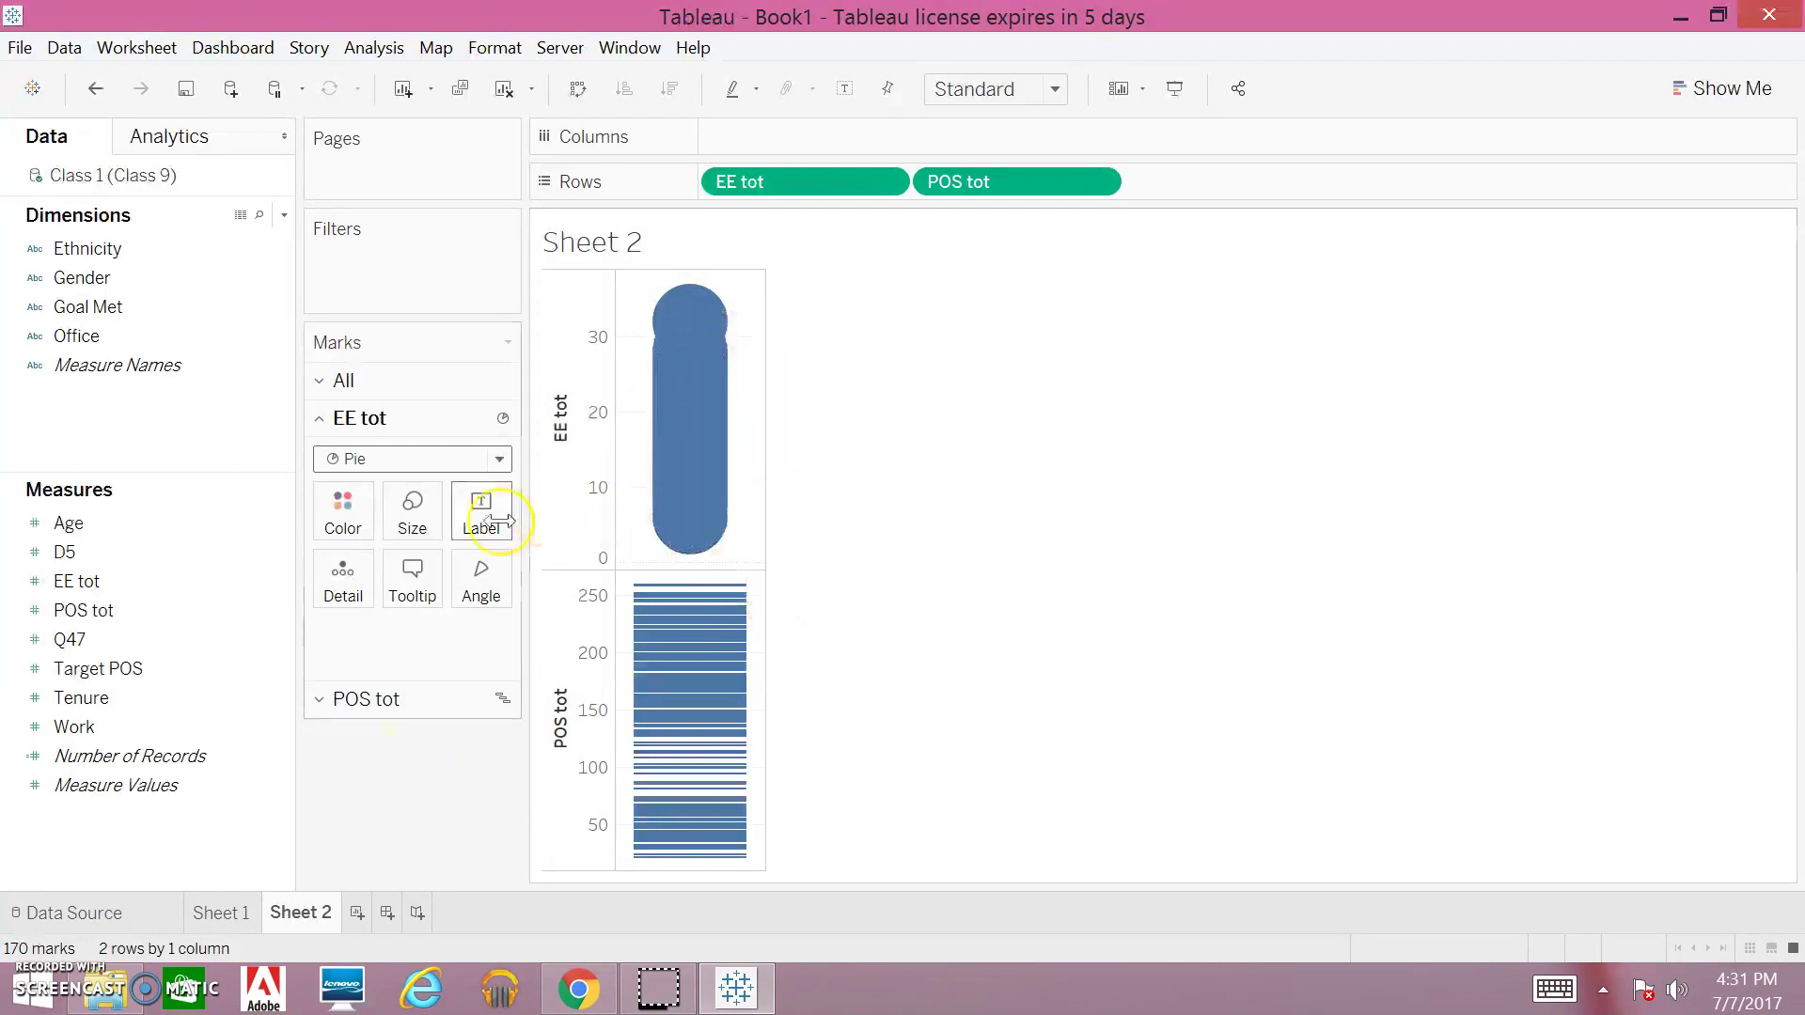
{"action": "left_click", "coordinate": [500, 460]}
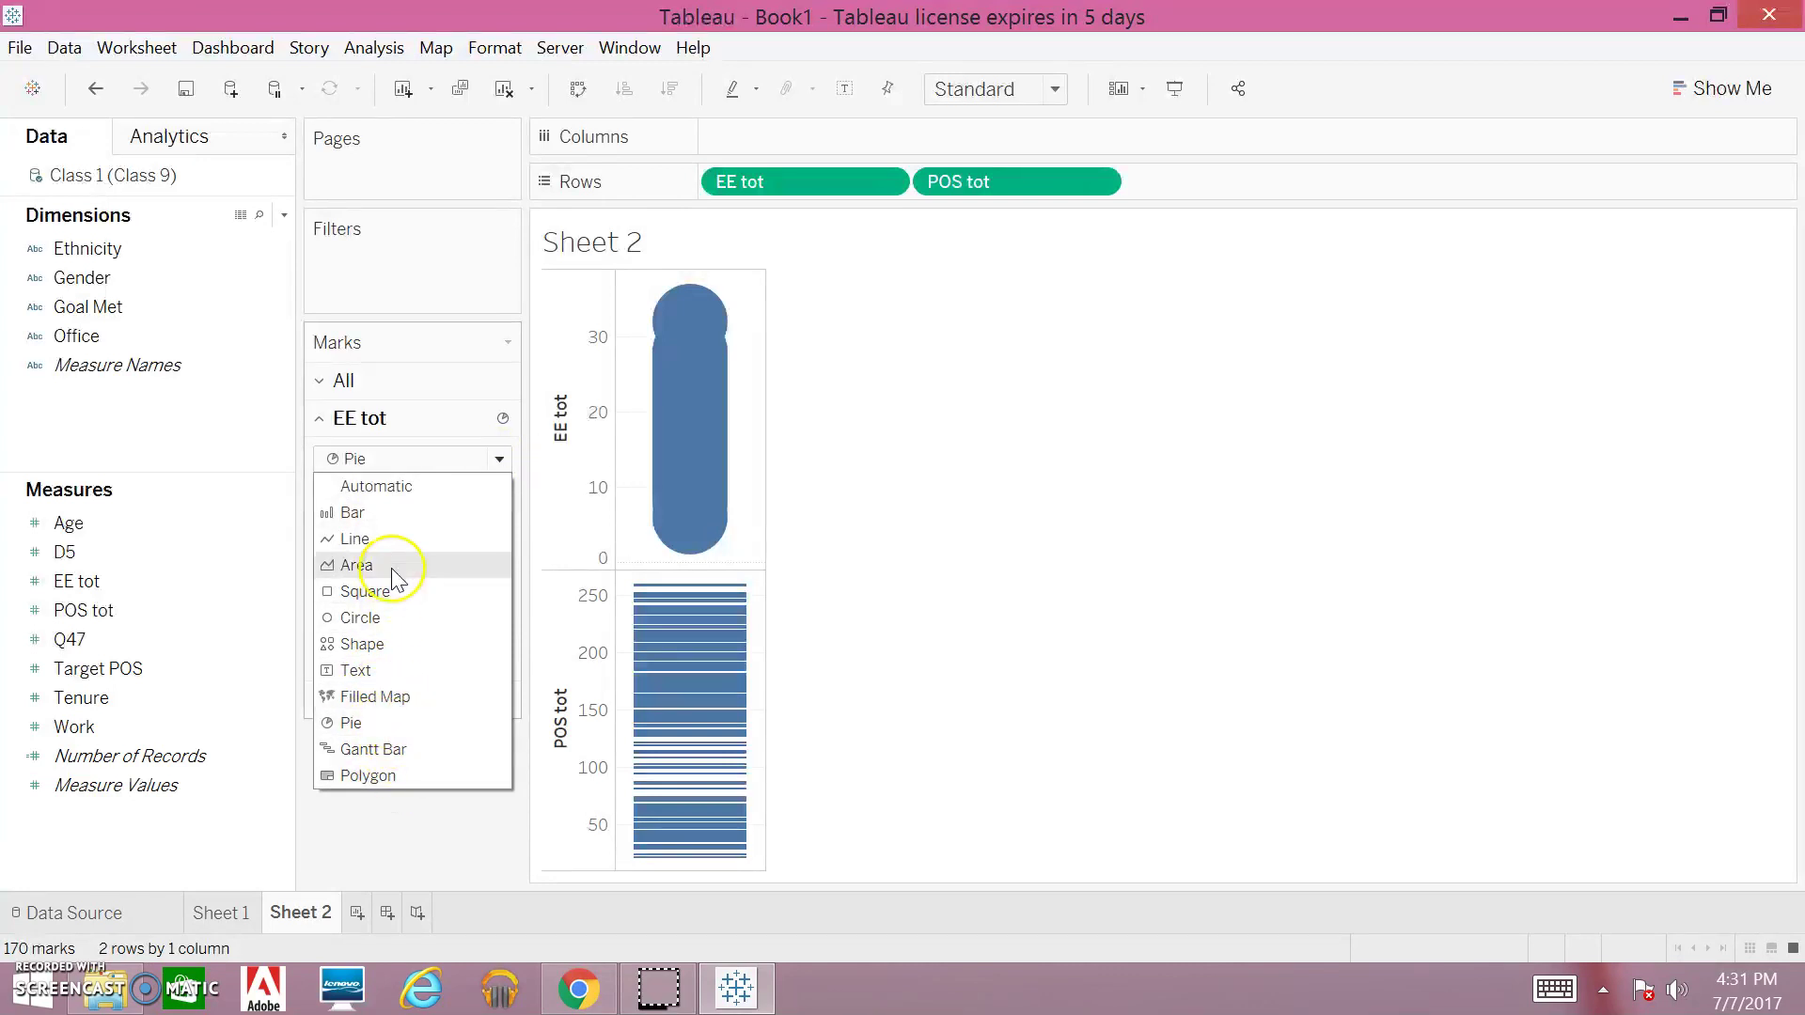
{"action": "left_click", "coordinate": [395, 513]}
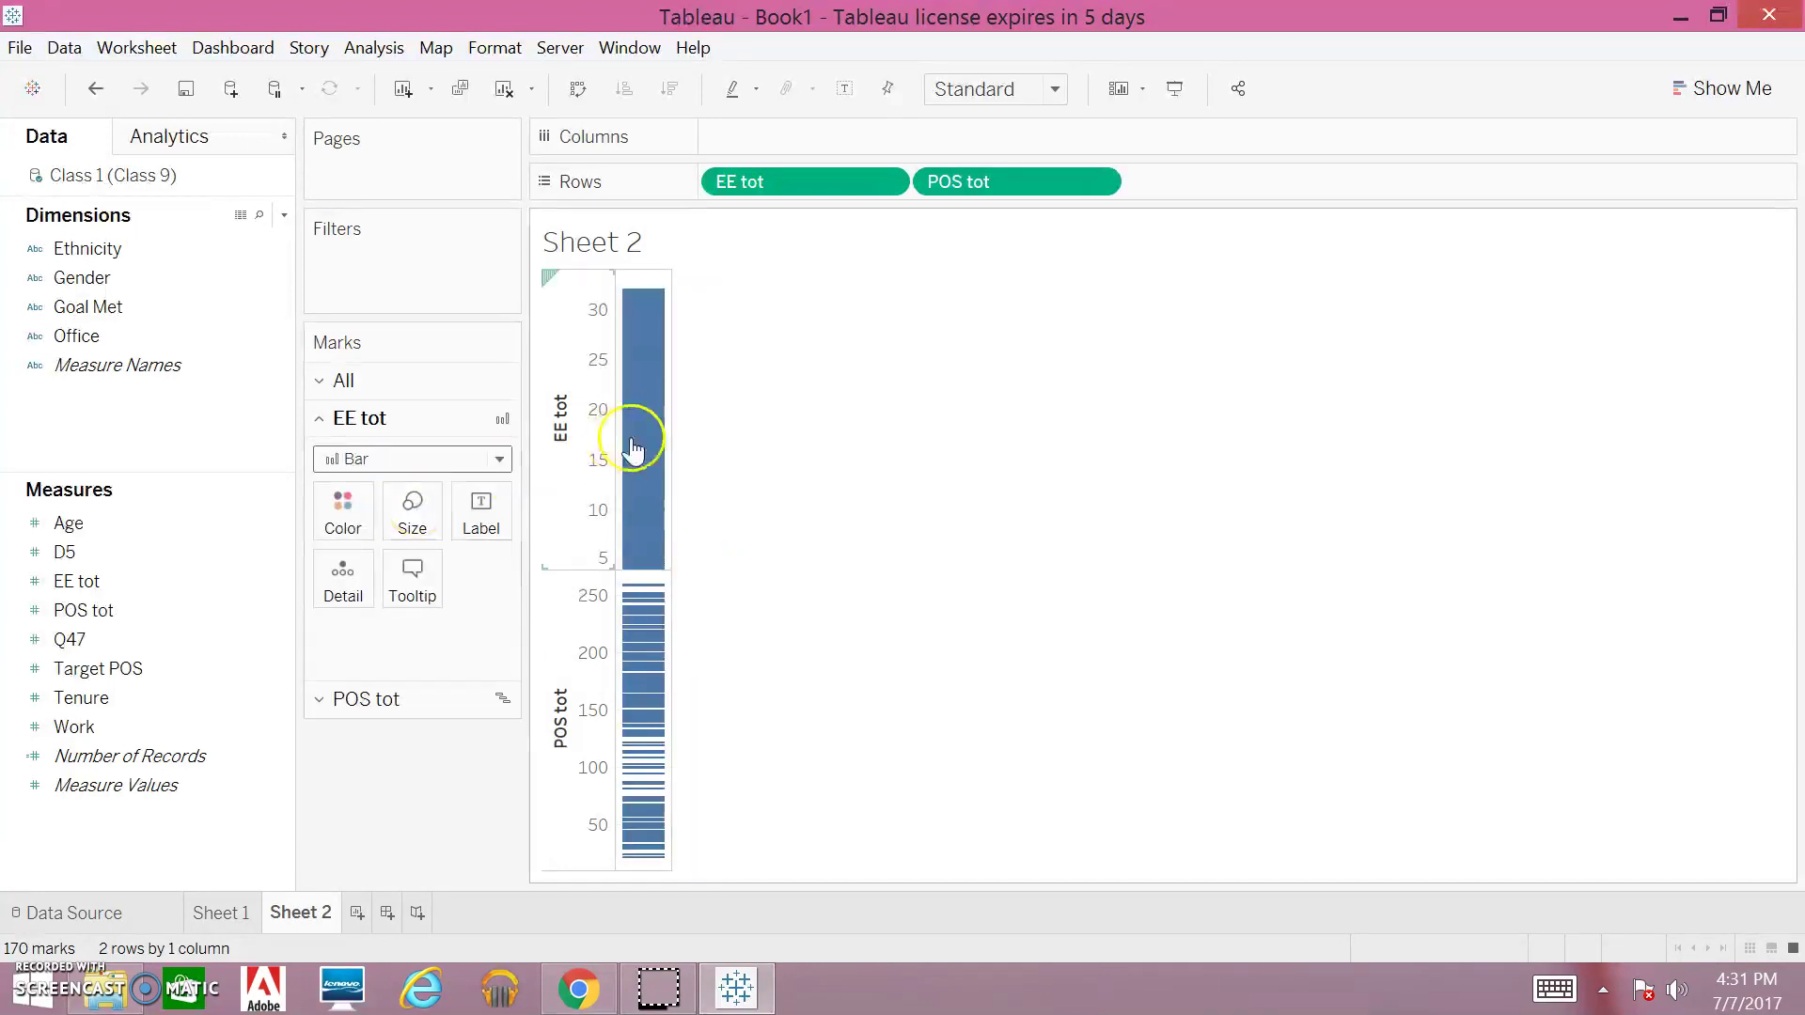
Split the charts by the Office dimension in the columns and place POS tot before EE tot in the rows.
{"action": "left_click", "coordinate": [94, 338]}
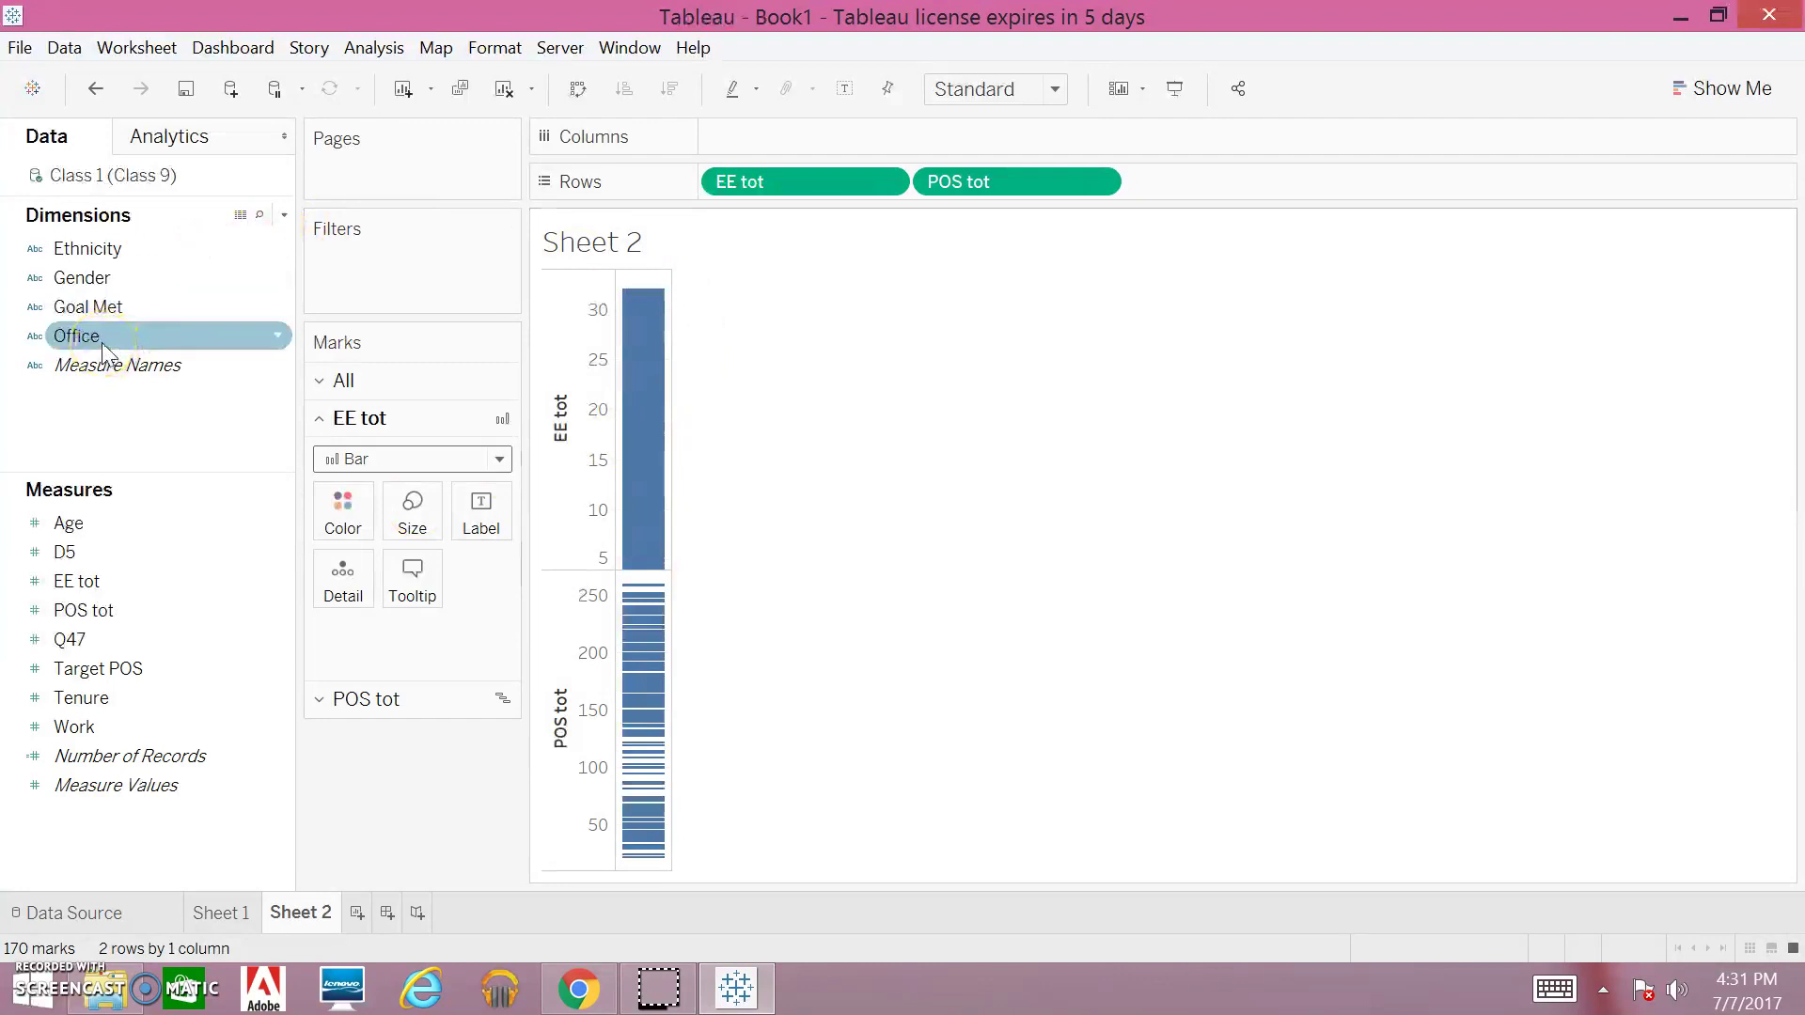
{"action": "left_click_drag", "start_coordinate": [102, 342], "coordinate": [202, 378]}
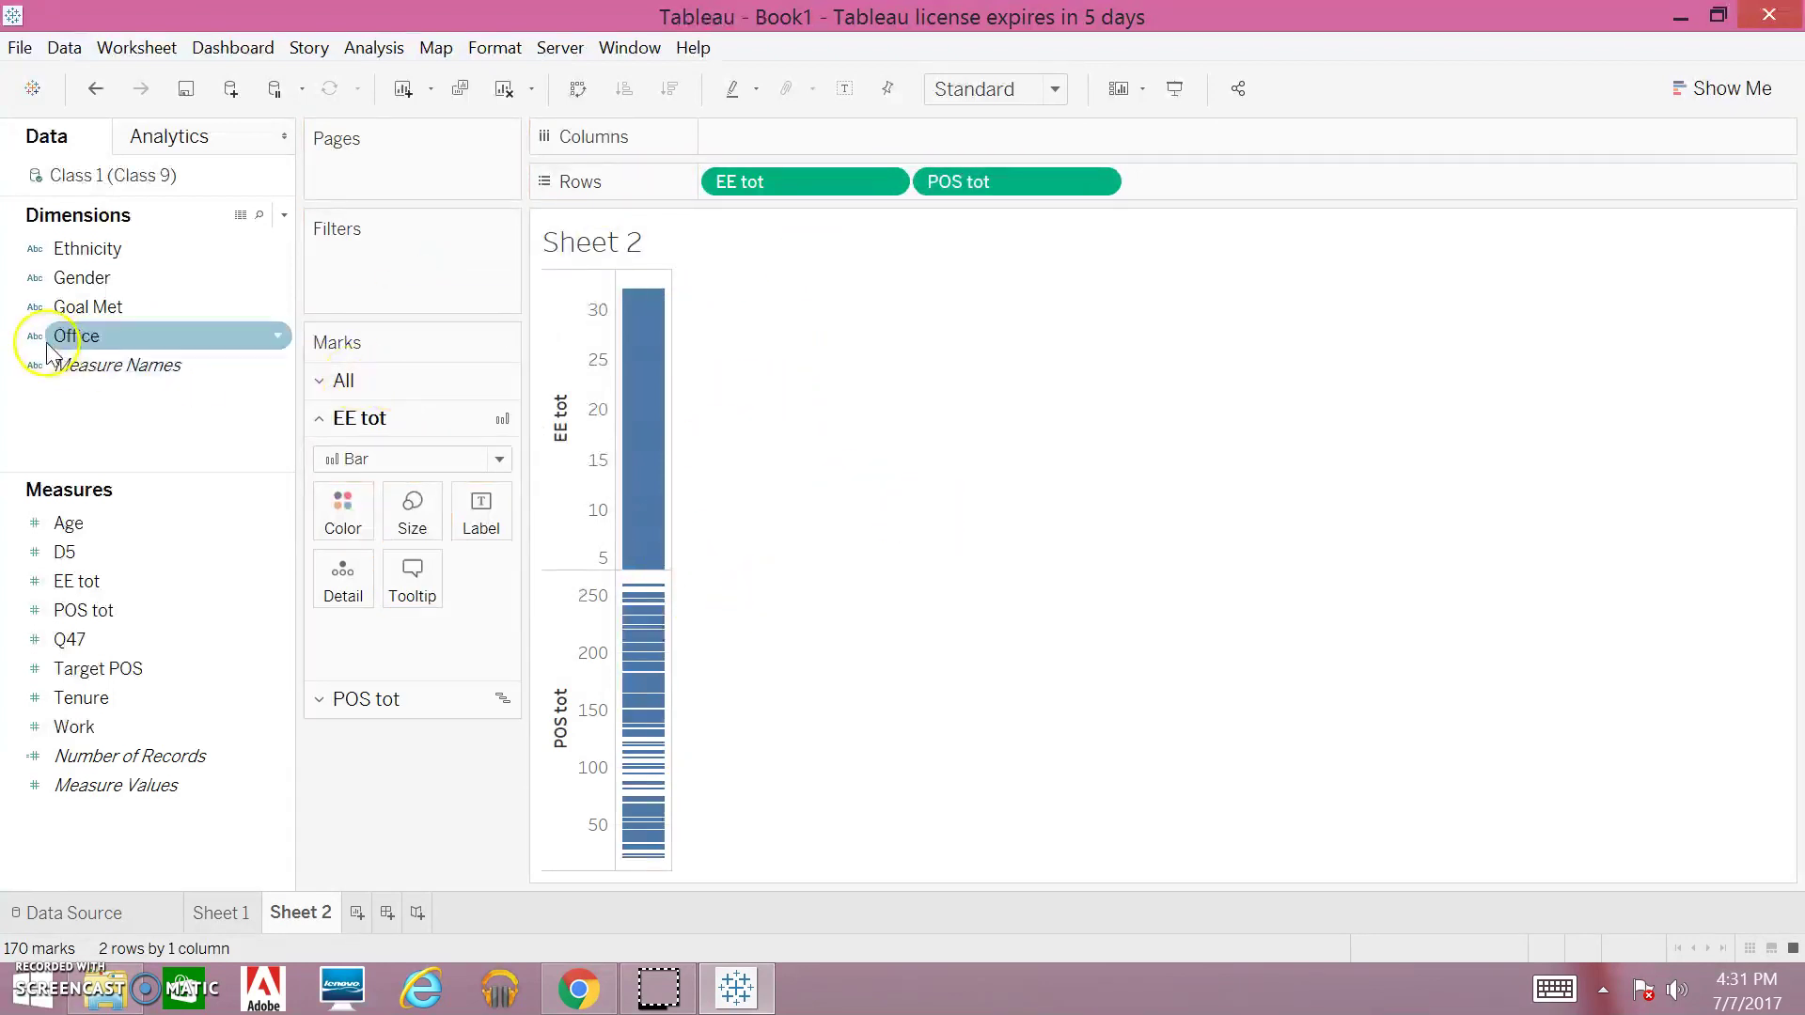
{"action": "left_click_drag", "start_coordinate": [59, 350], "coordinate": [1197, 188]}
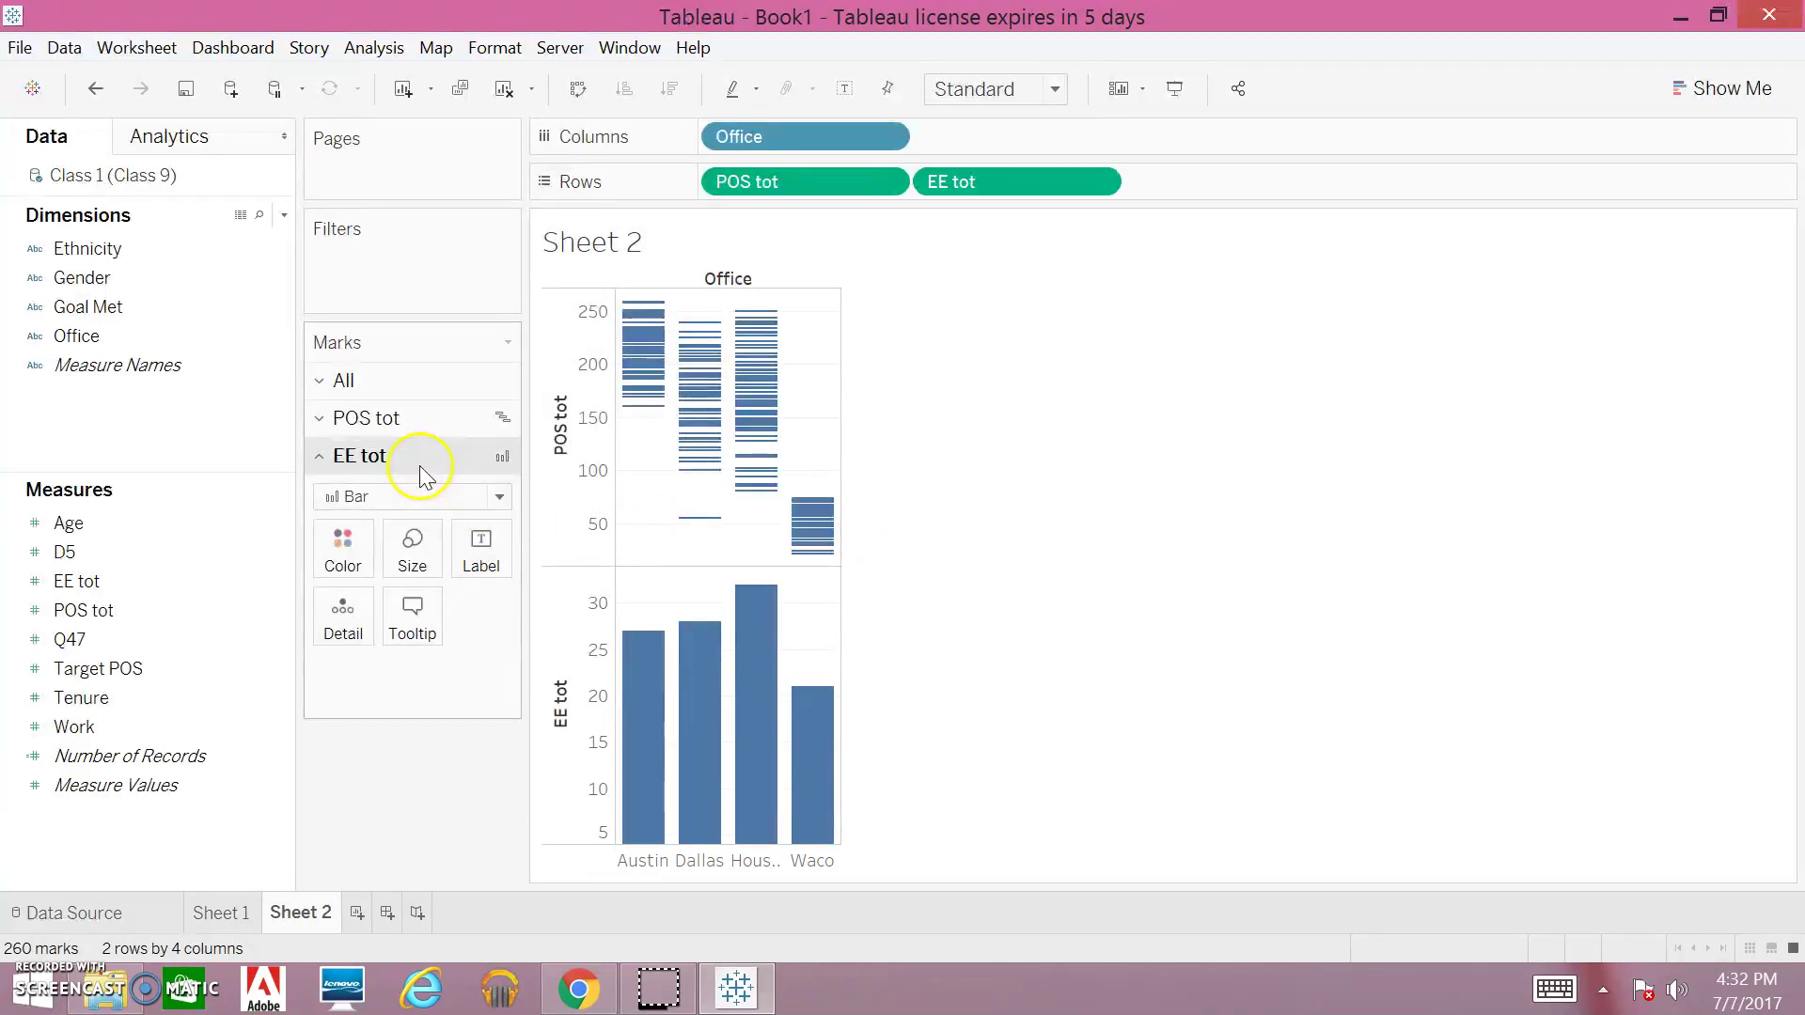
Try the Pie mark type for the EE tot marks by office and return them to Bar.
{"action": "left_click", "coordinate": [499, 497]}
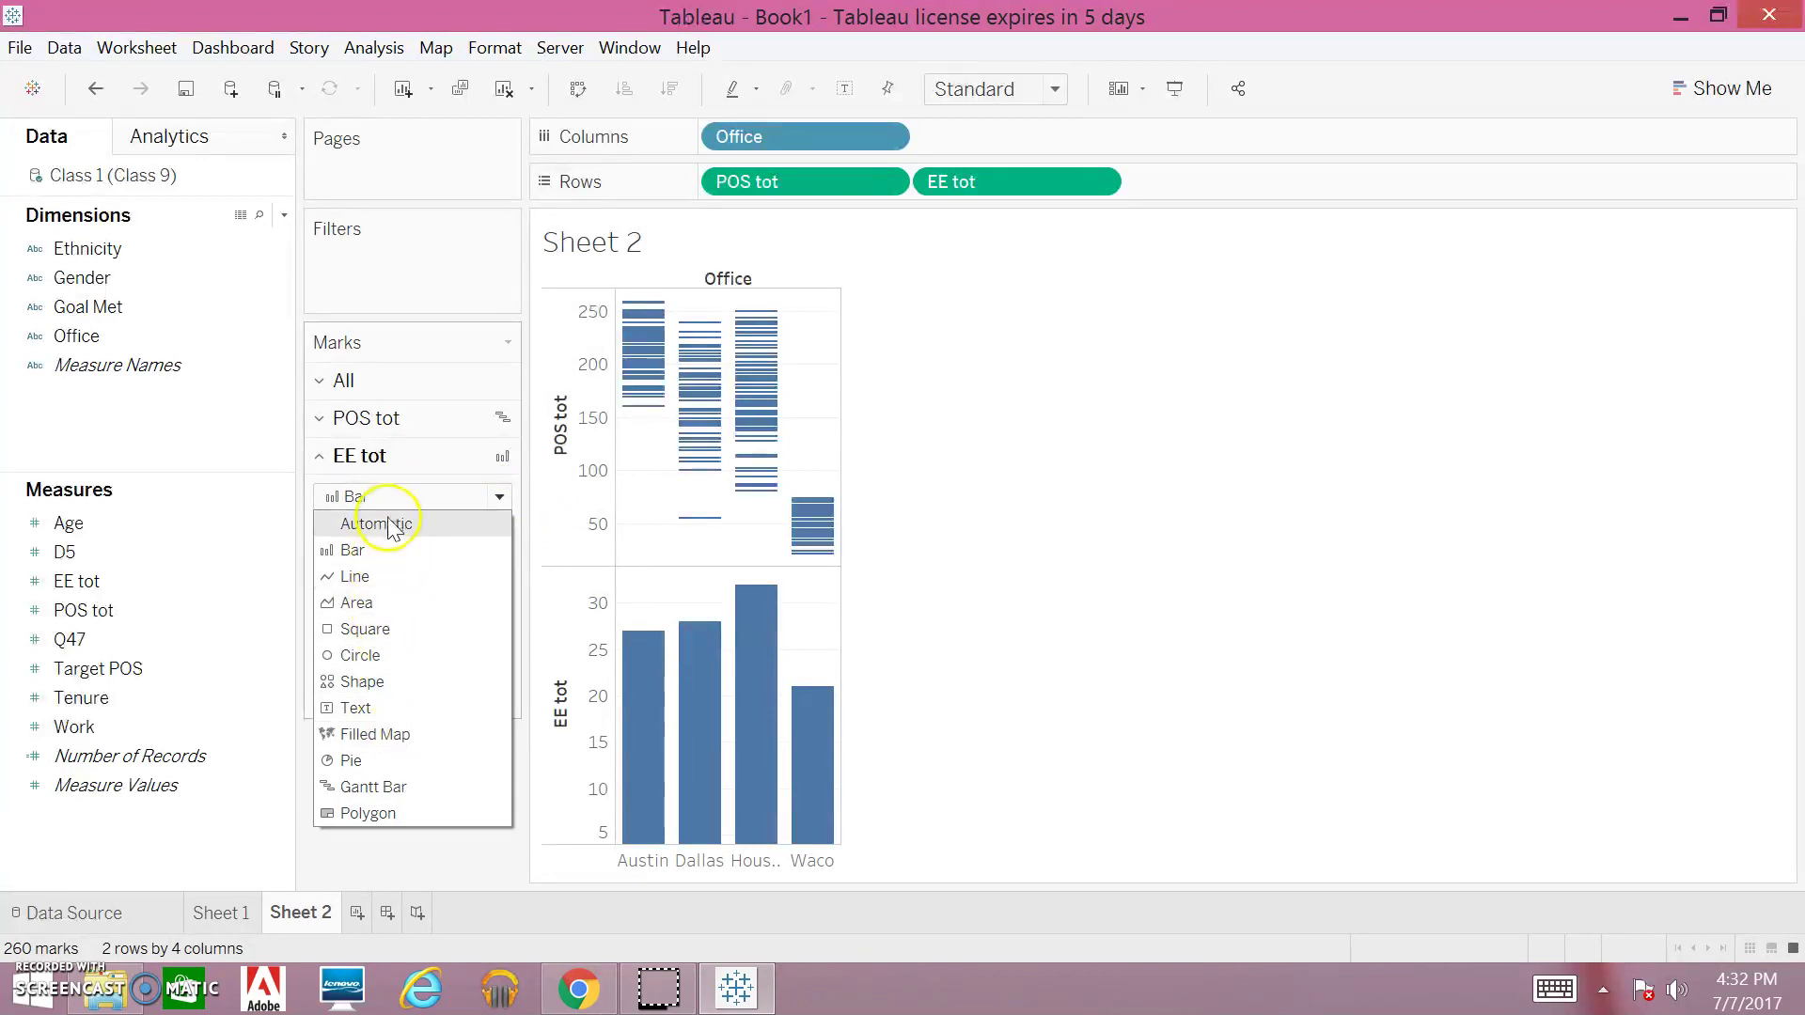
{"action": "left_click", "coordinate": [377, 758]}
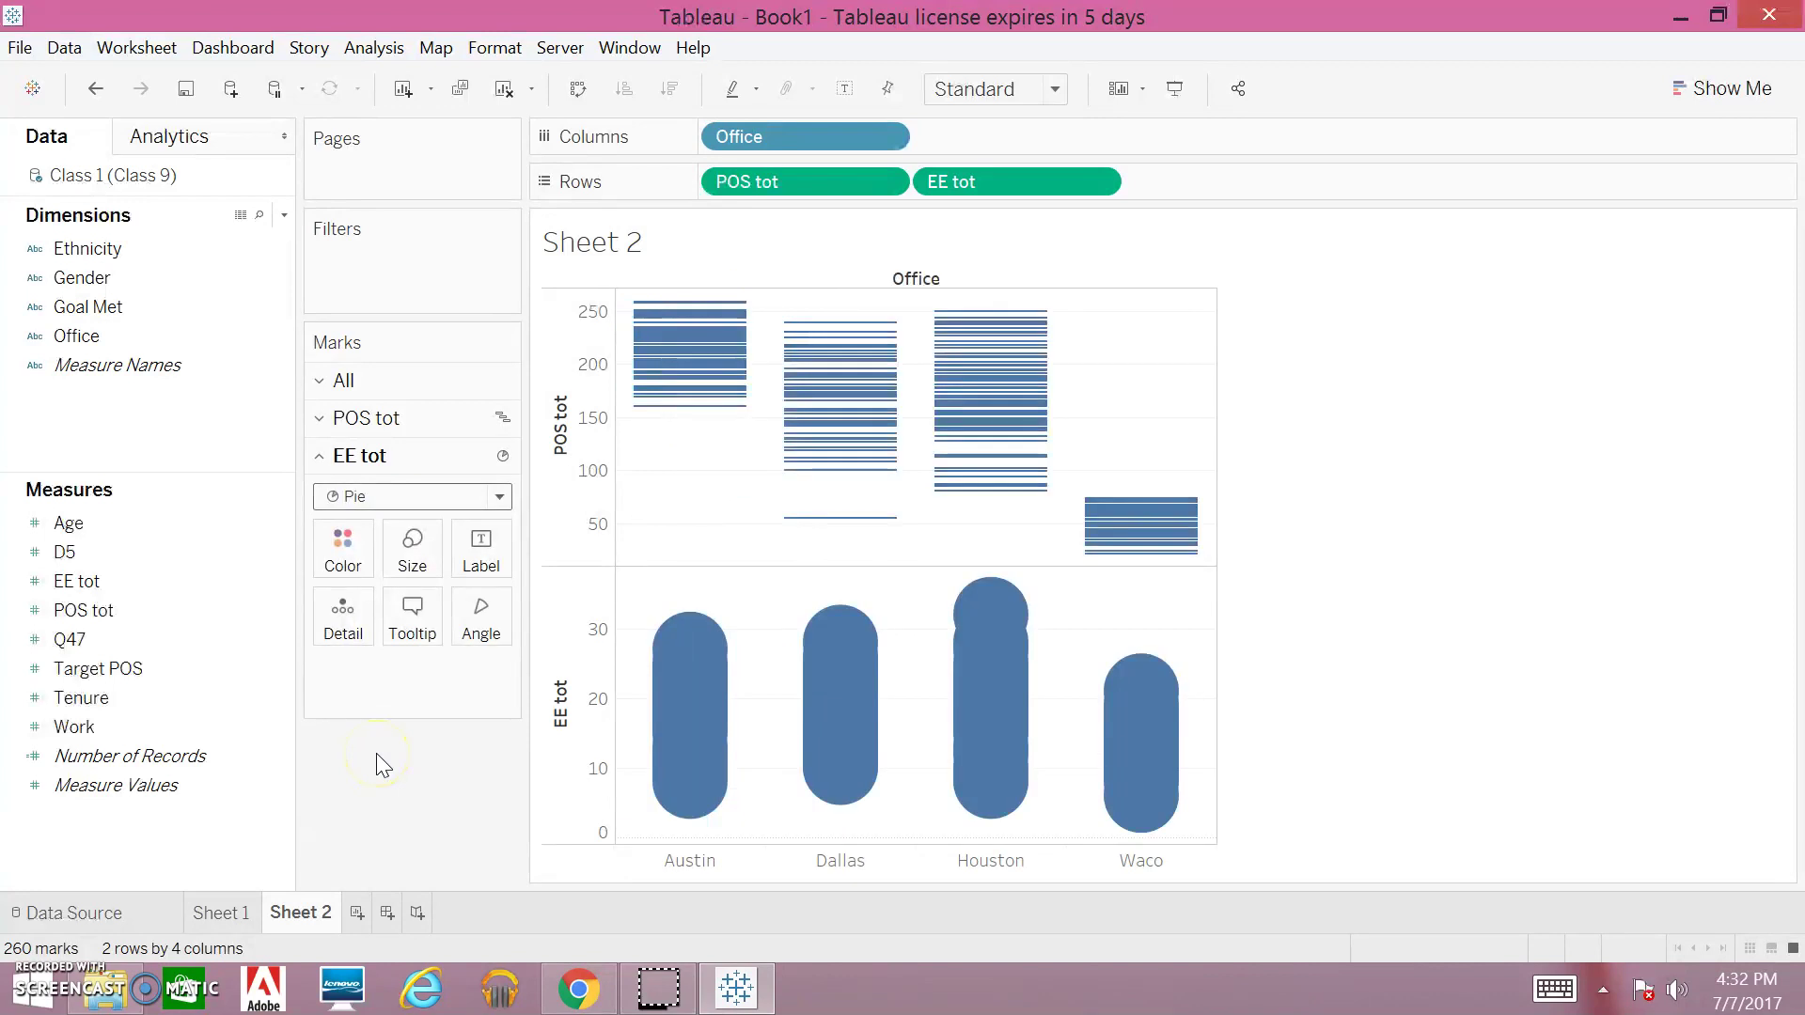
{"action": "mouse_move", "coordinate": [980, 780]}
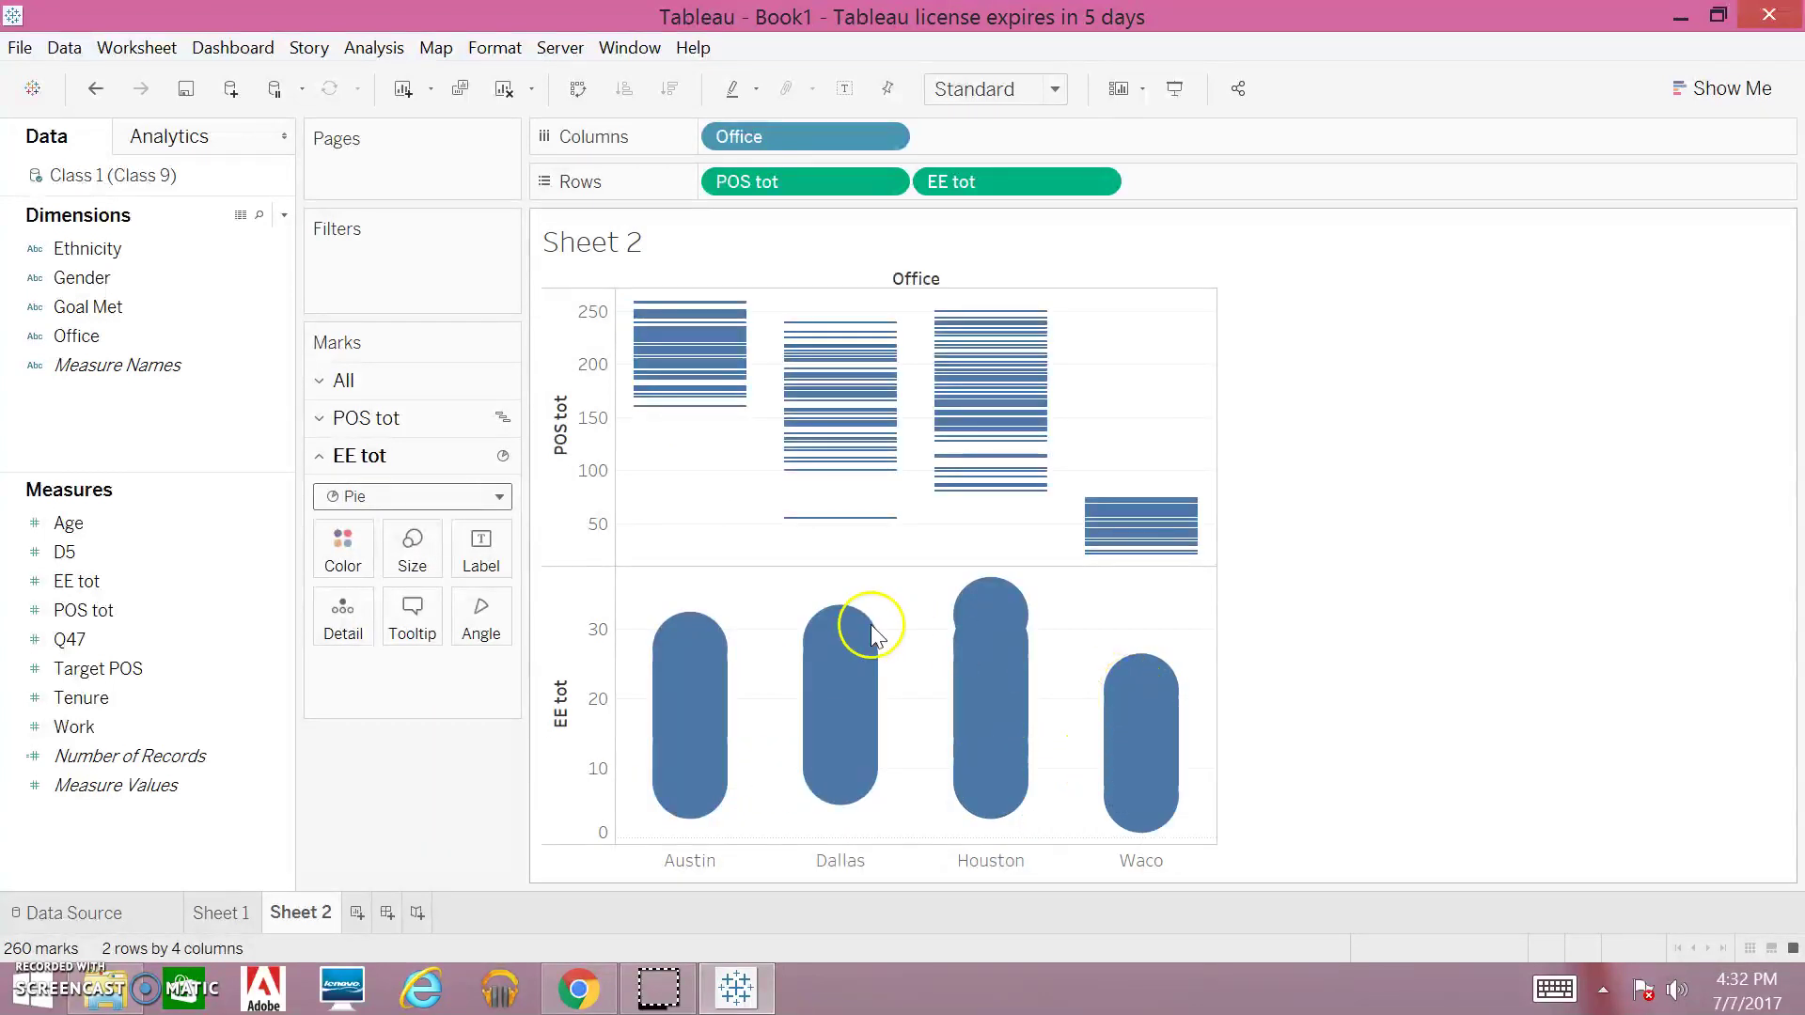
{"action": "left_click", "coordinate": [499, 494]}
{"action": "left_click", "coordinate": [444, 558]}
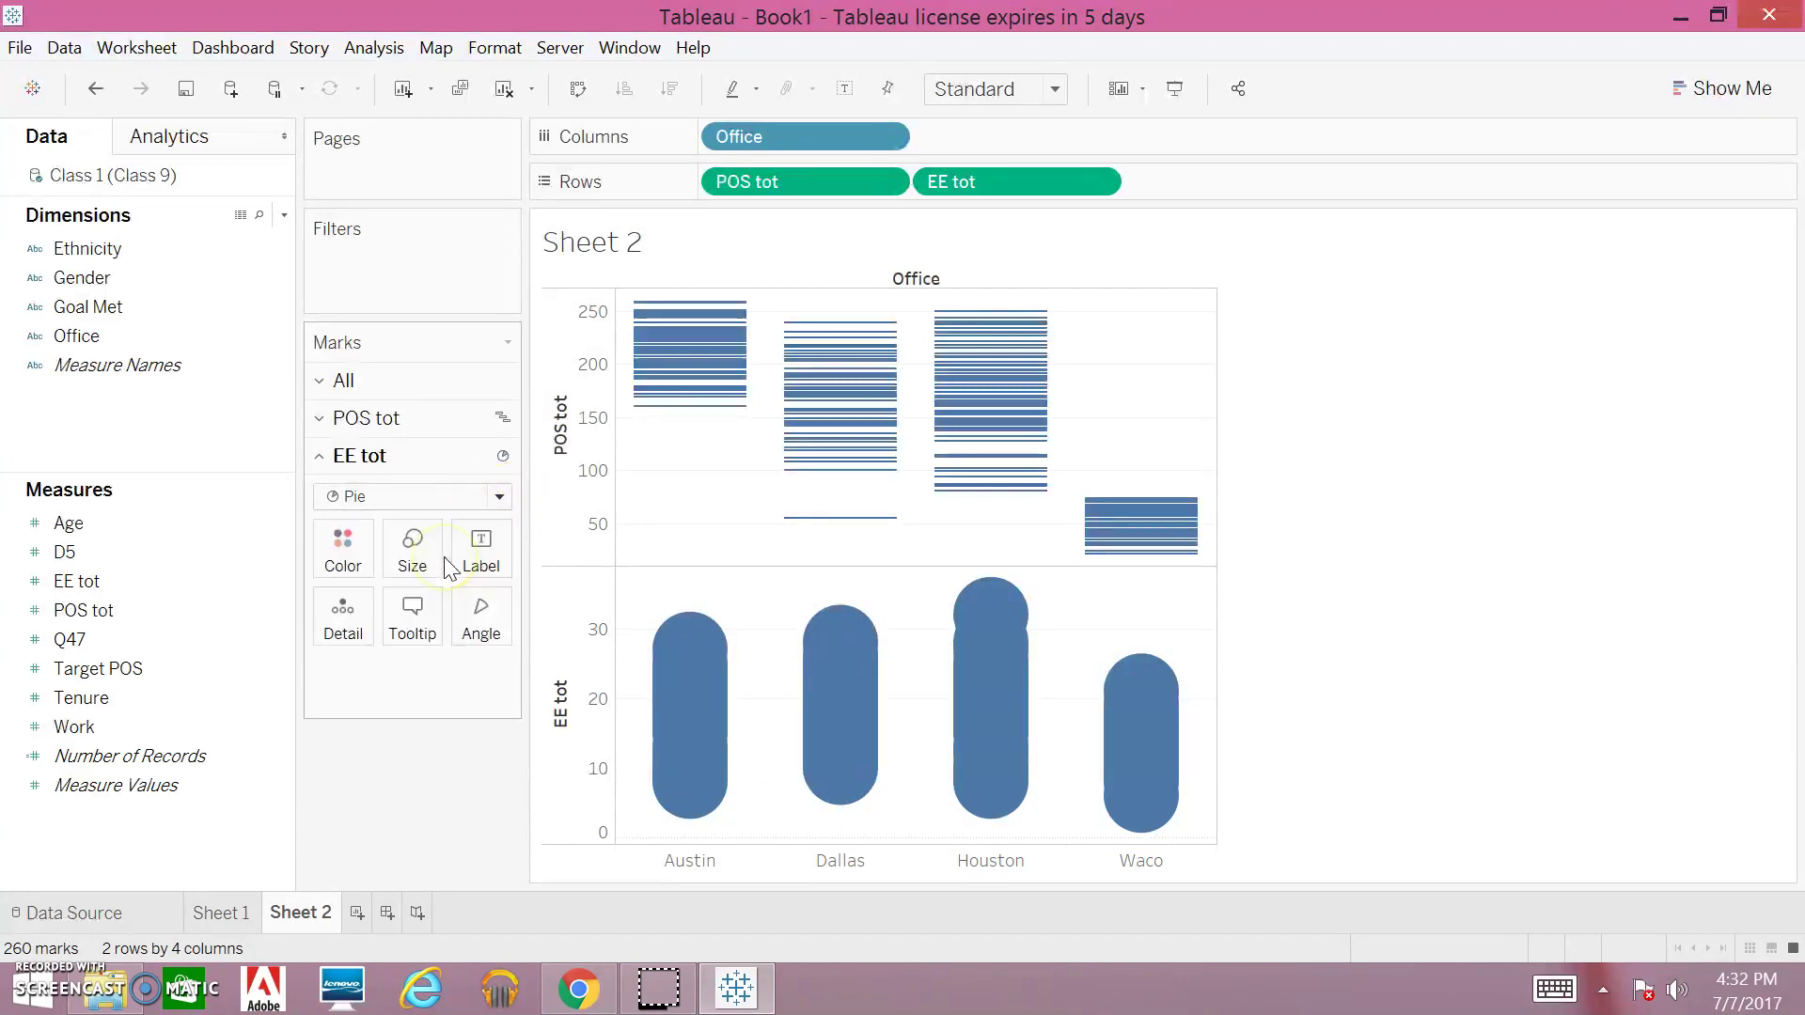
Set the POS tot marks to Line and widen the office columns of the chart.
{"action": "left_click", "coordinate": [443, 418]}
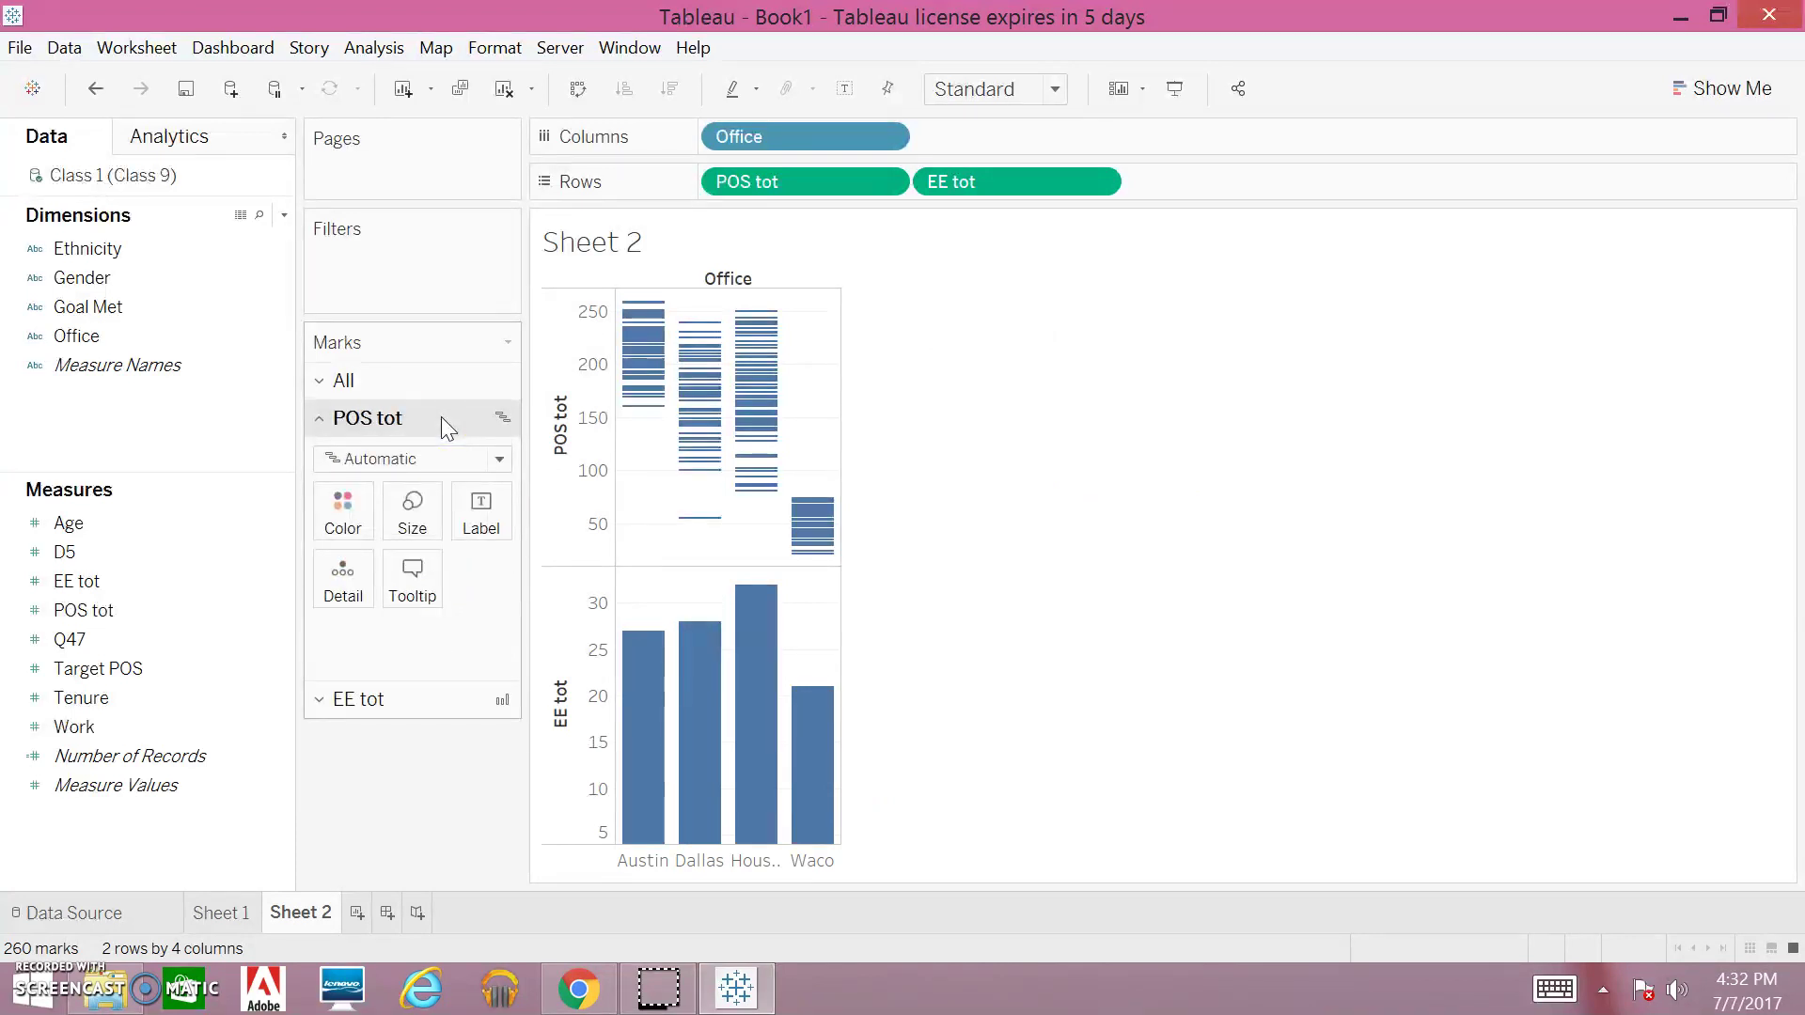
{"action": "left_click", "coordinate": [500, 459]}
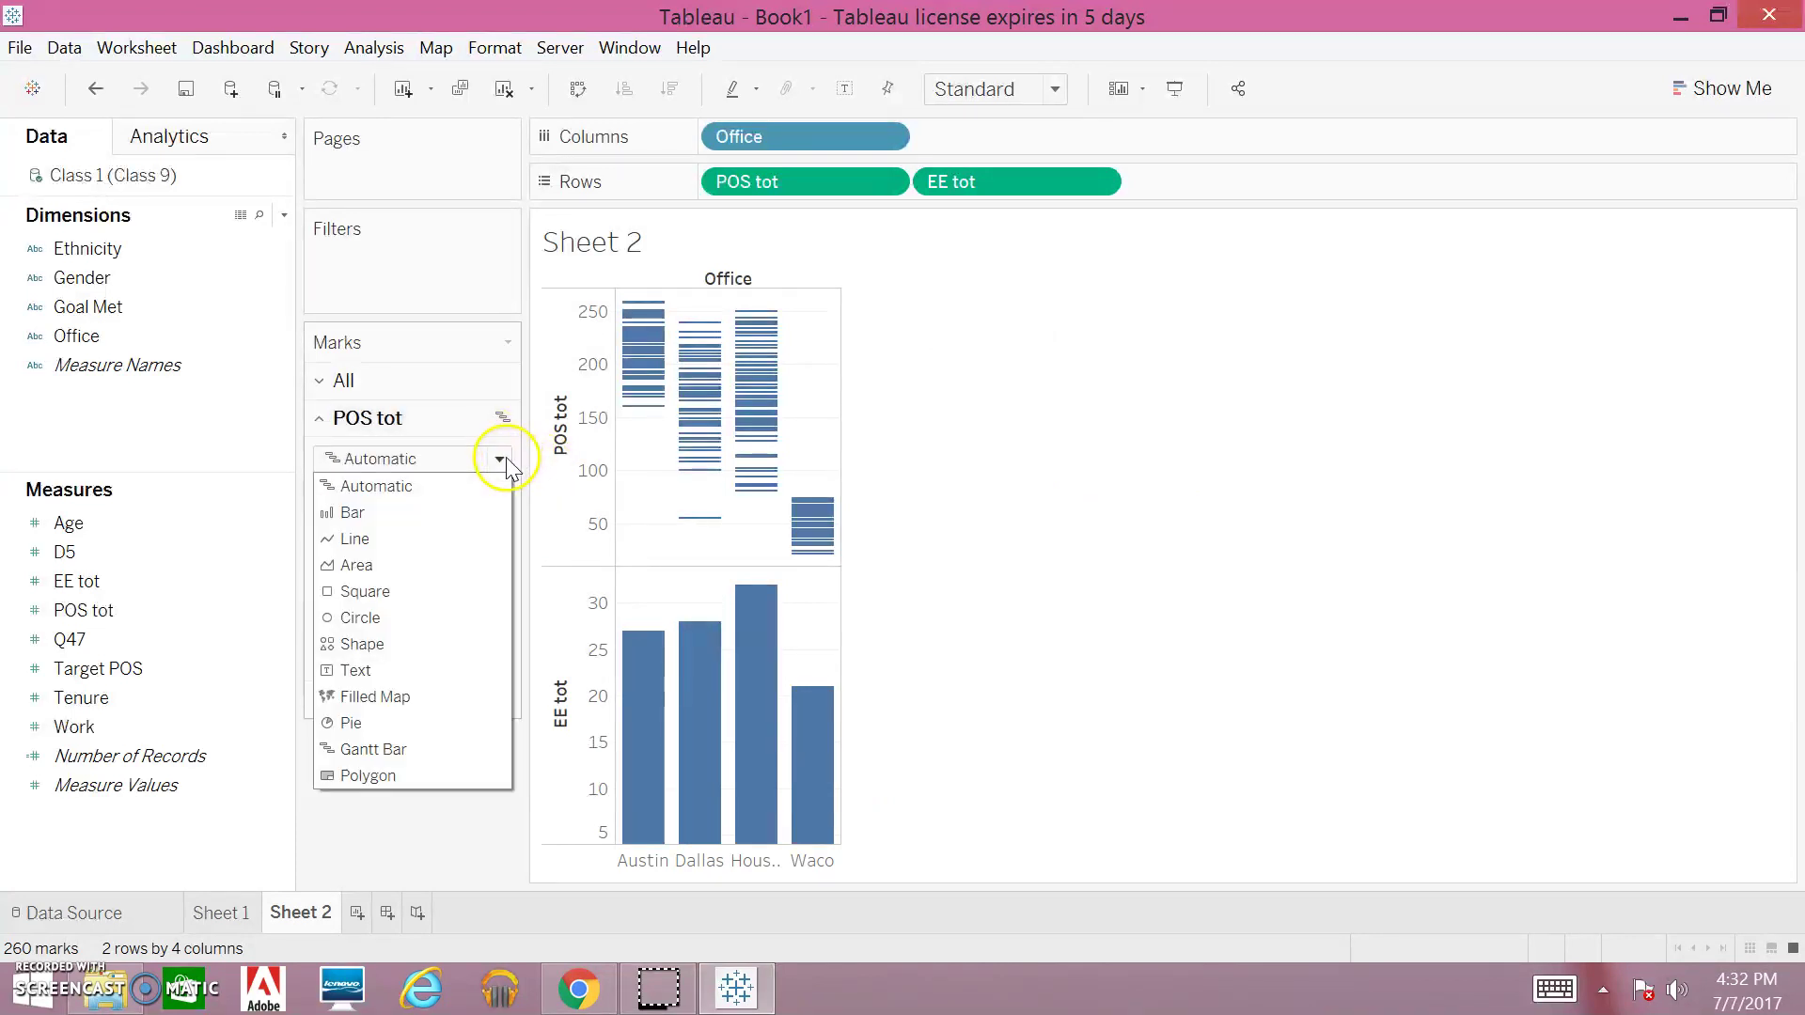
{"action": "left_click", "coordinate": [448, 551]}
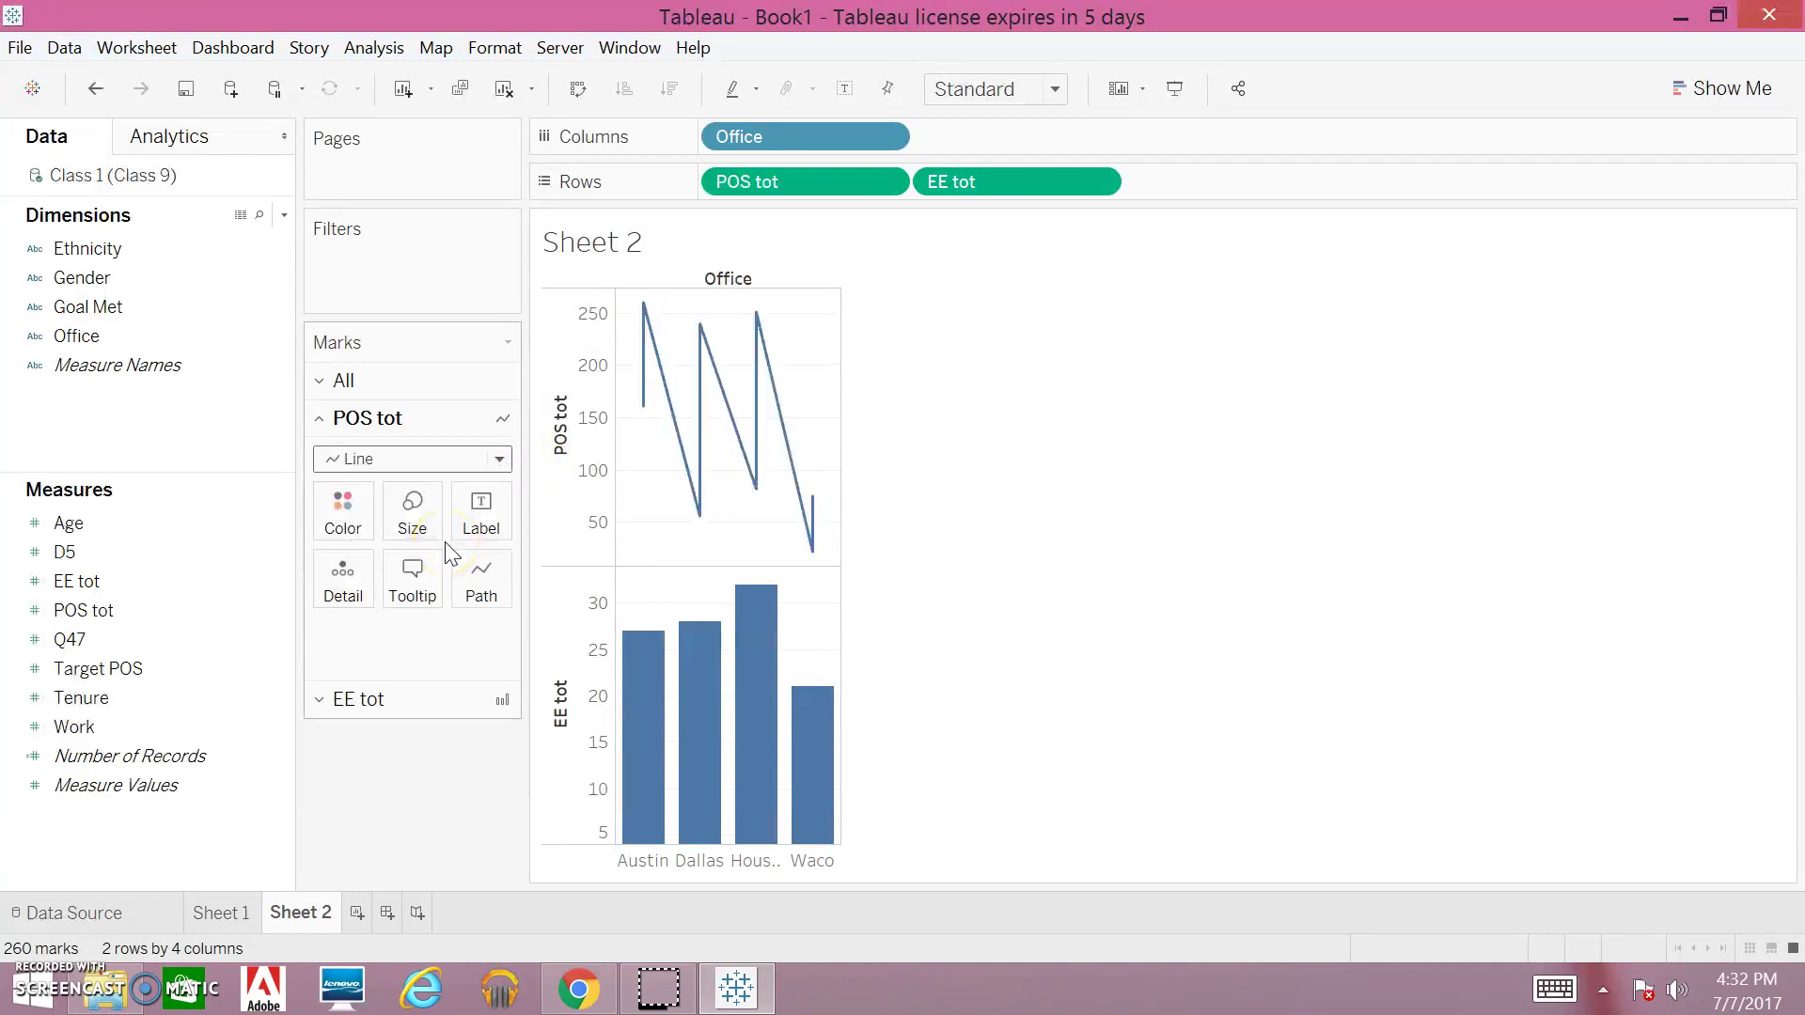
{"action": "left_click_drag", "start_coordinate": [838, 558], "coordinate": [1318, 566]}
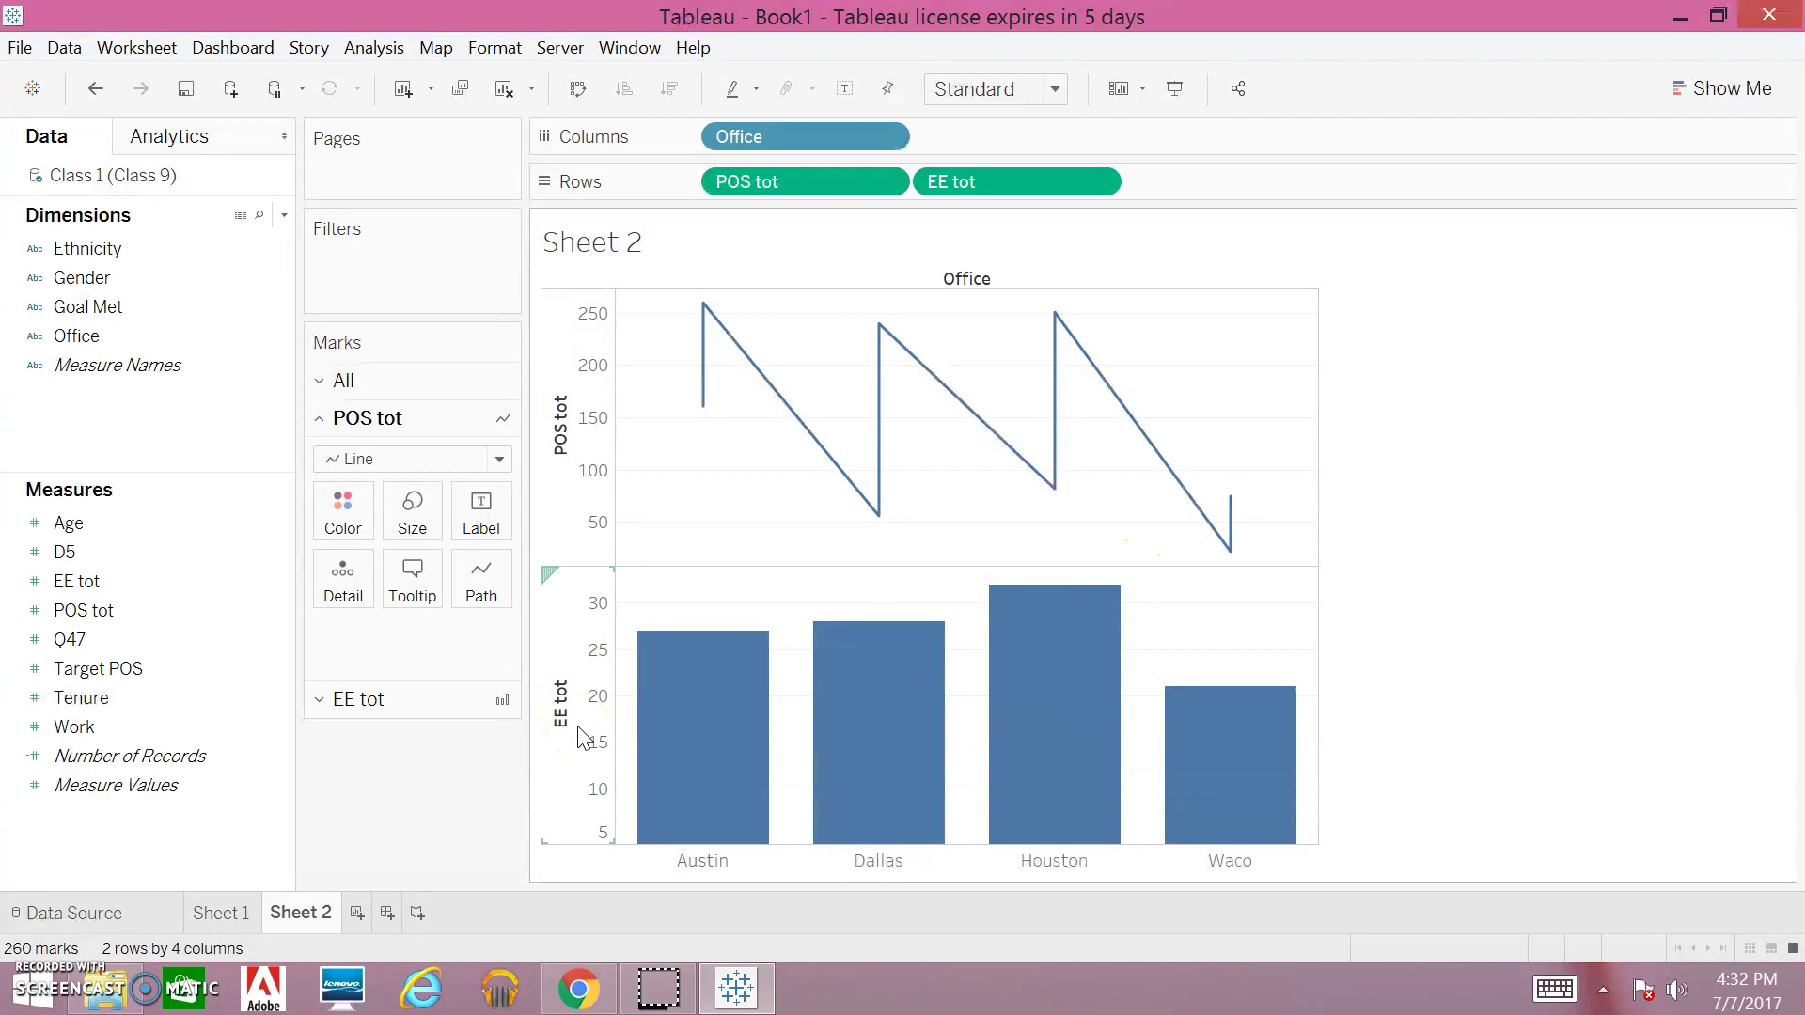
Compare the POS tot line with the EE tot bars across the four offices.
{"action": "left_click", "coordinate": [1341, 801]}
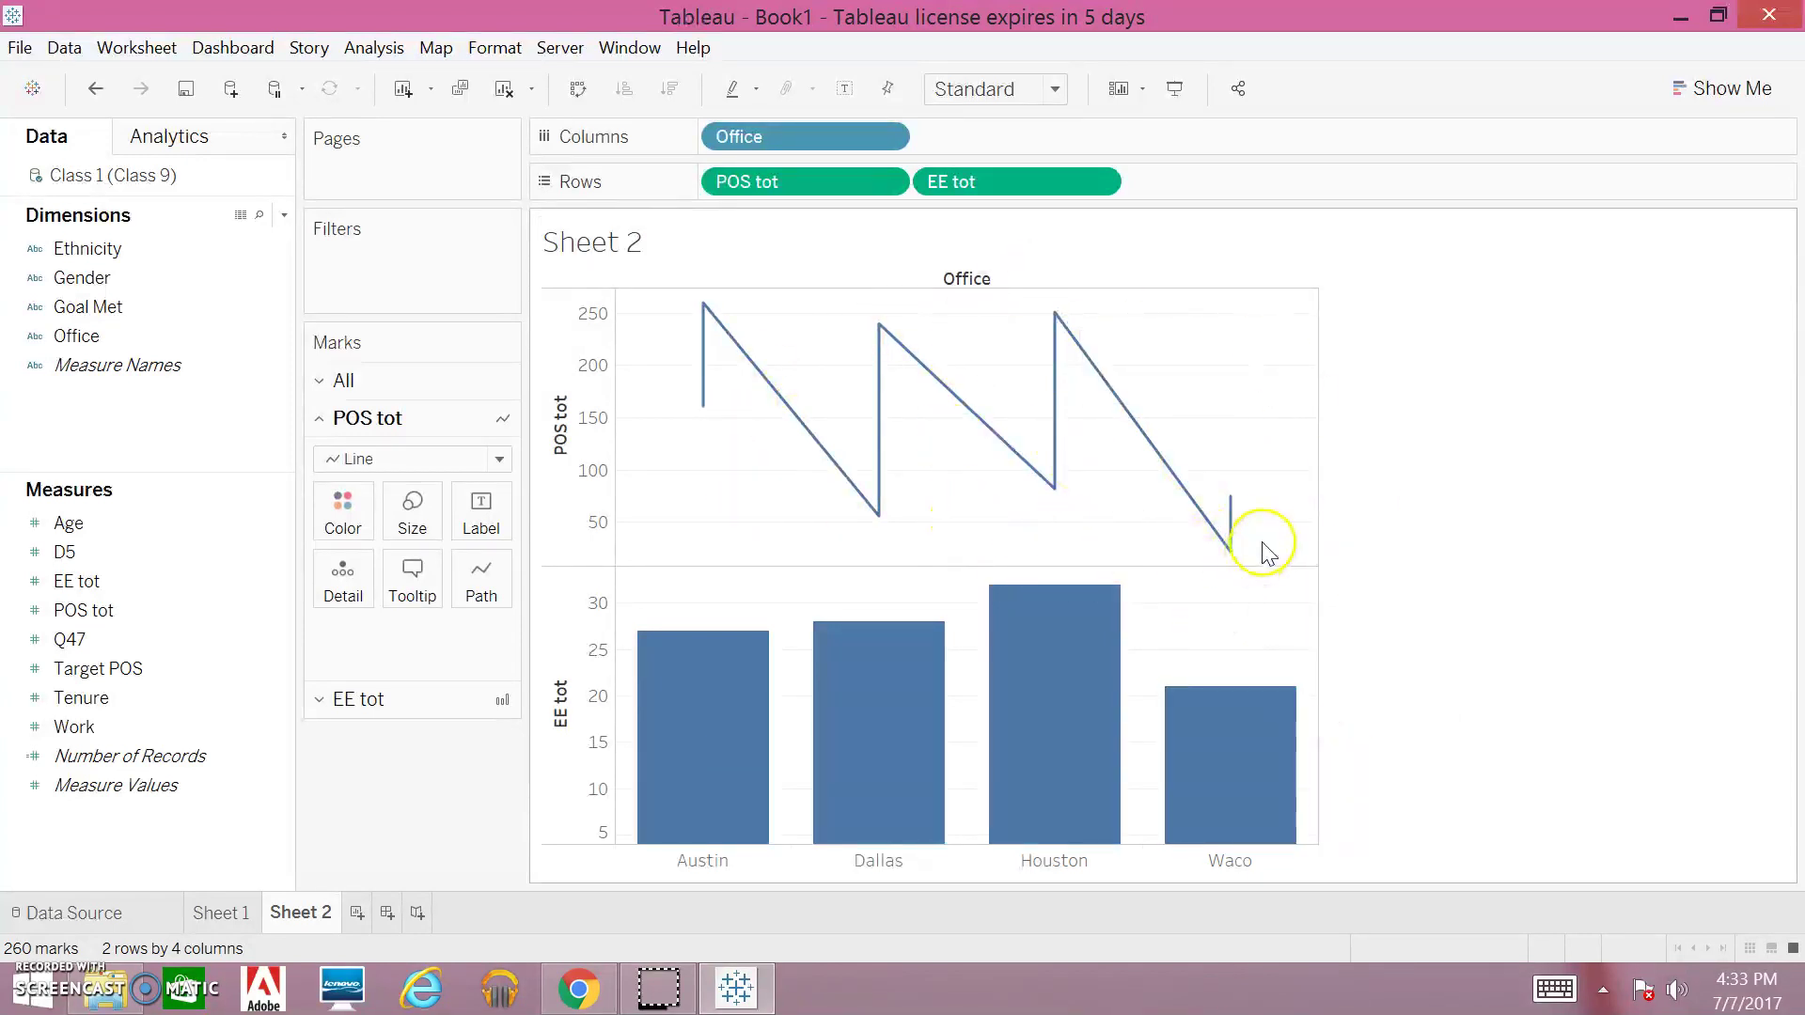
{"action": "mouse_move", "coordinate": [1239, 536]}
{"action": "mouse_move", "coordinate": [935, 462]}
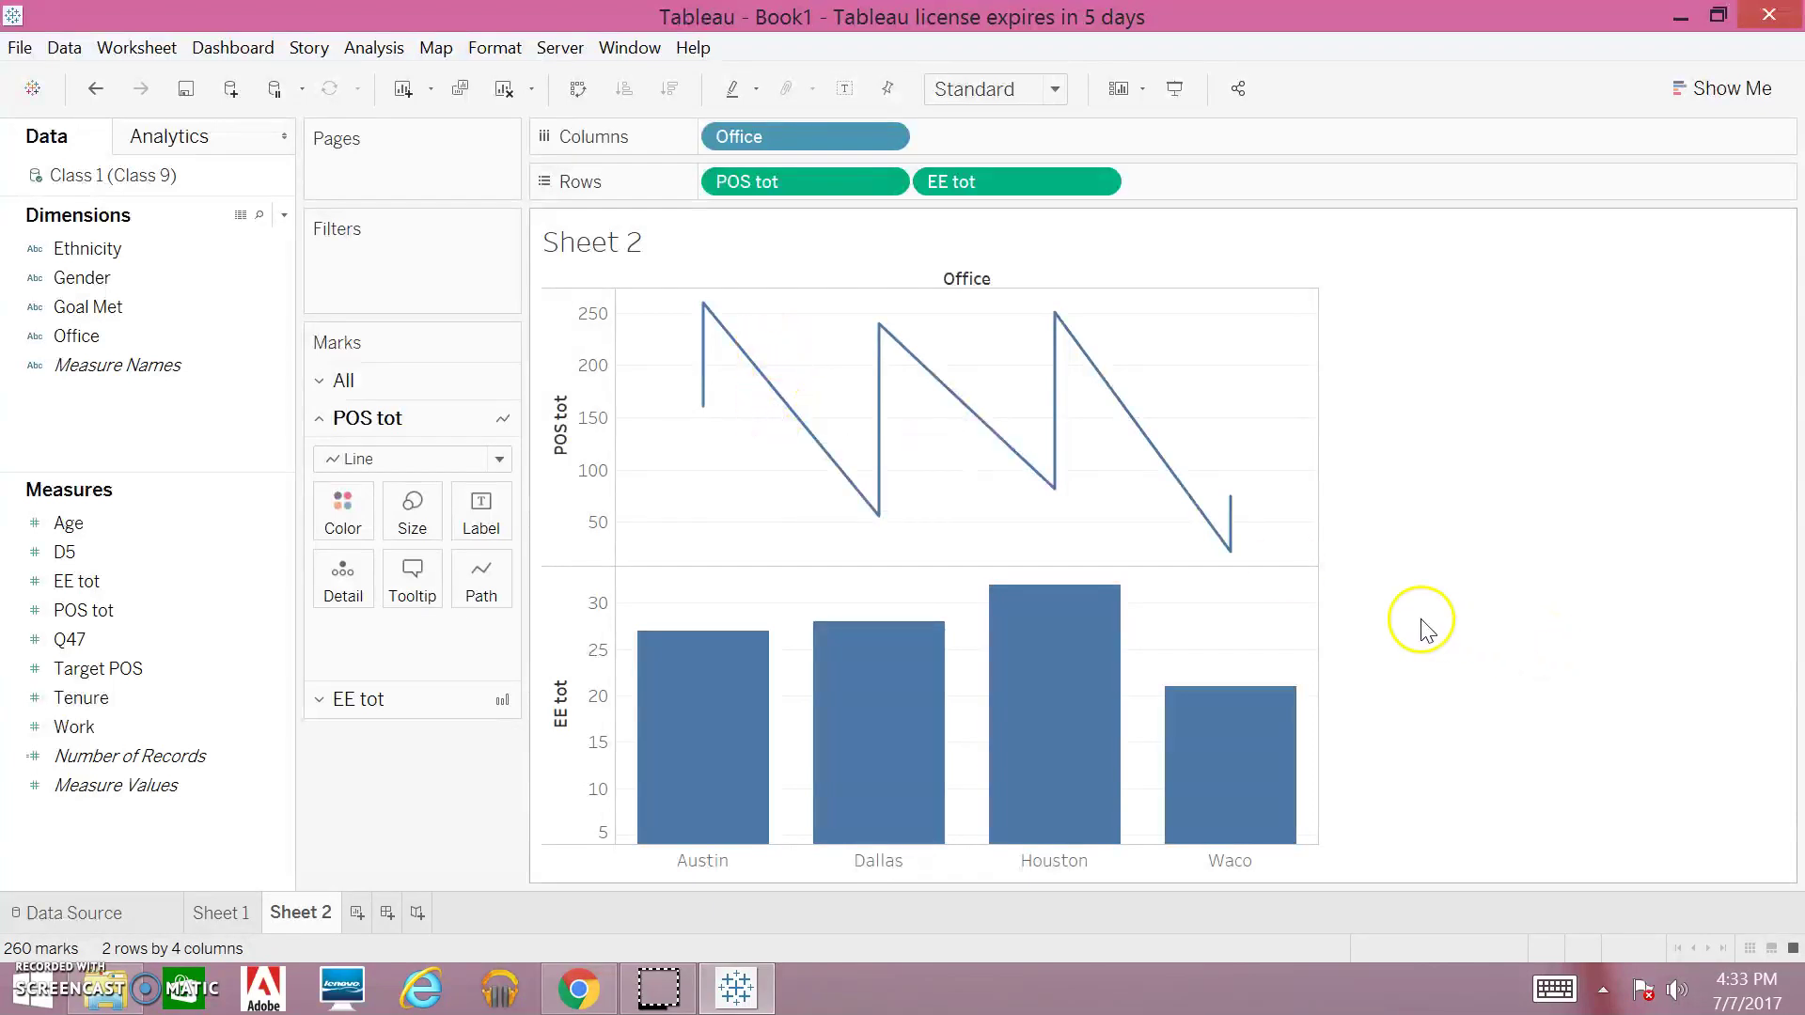
{"action": "mouse_move", "coordinate": [1173, 491]}
{"action": "mouse_move", "coordinate": [811, 719]}
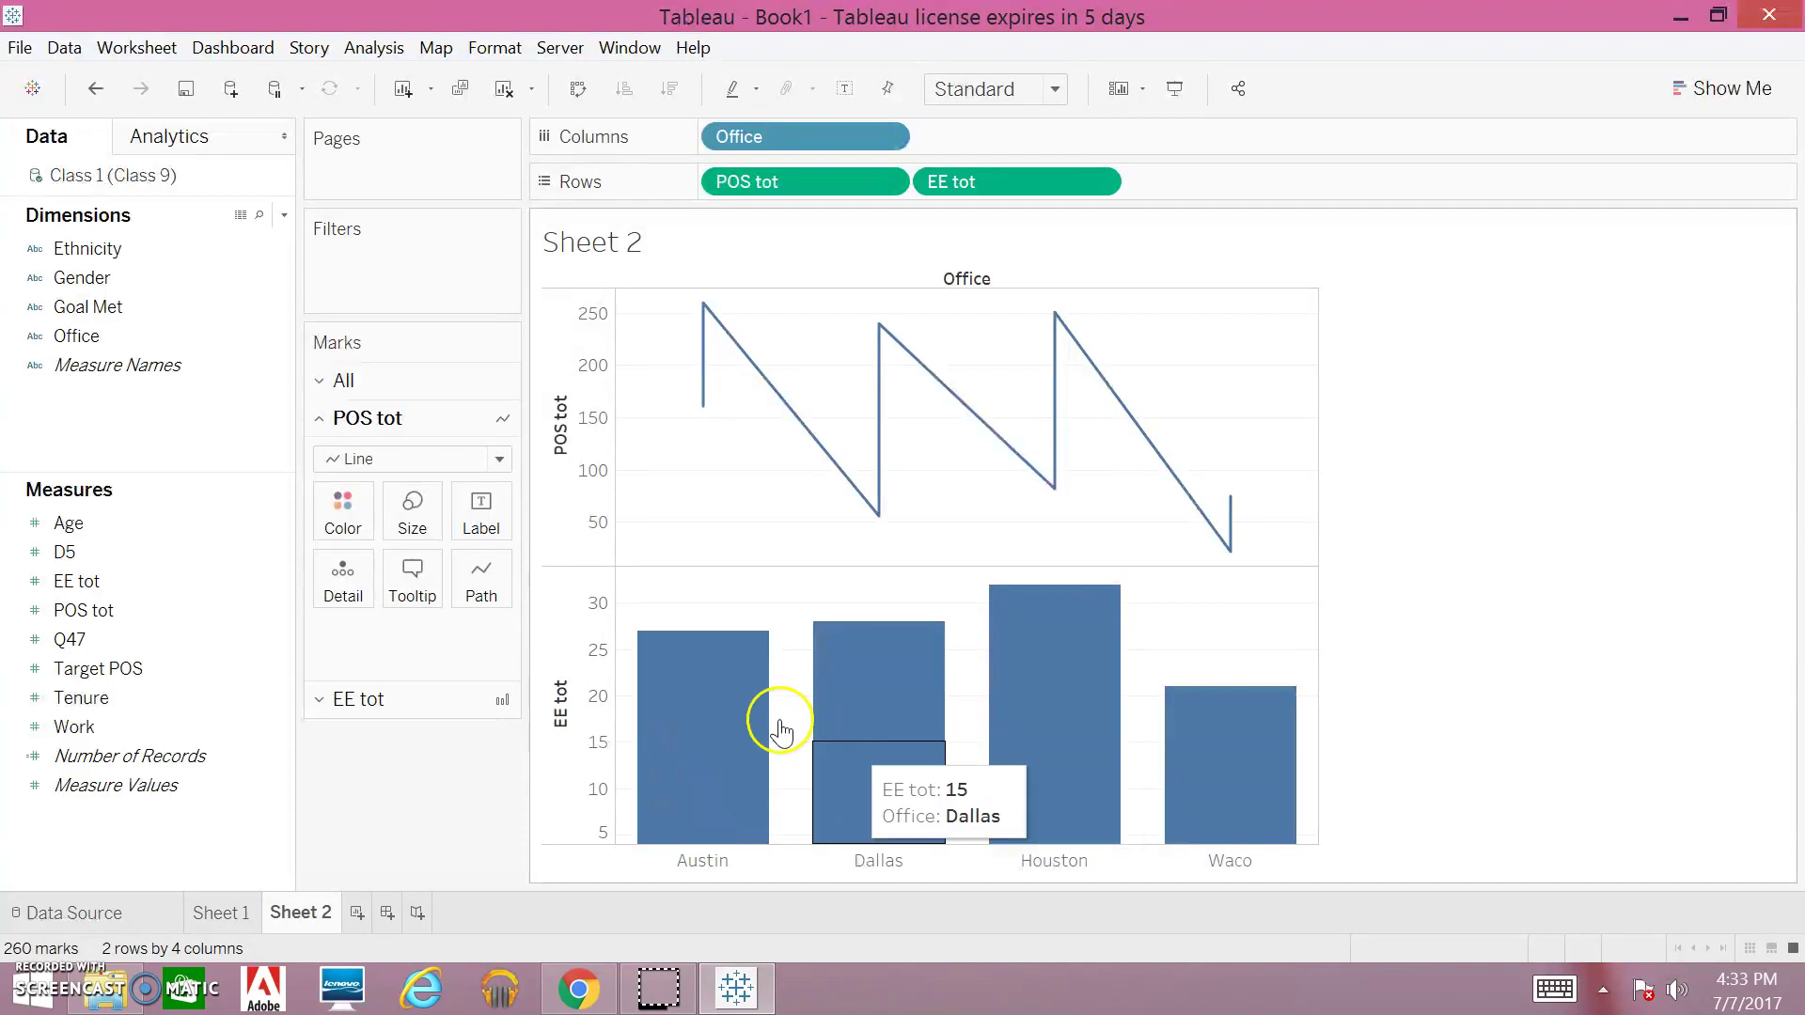
{"action": "mouse_move", "coordinate": [806, 752]}
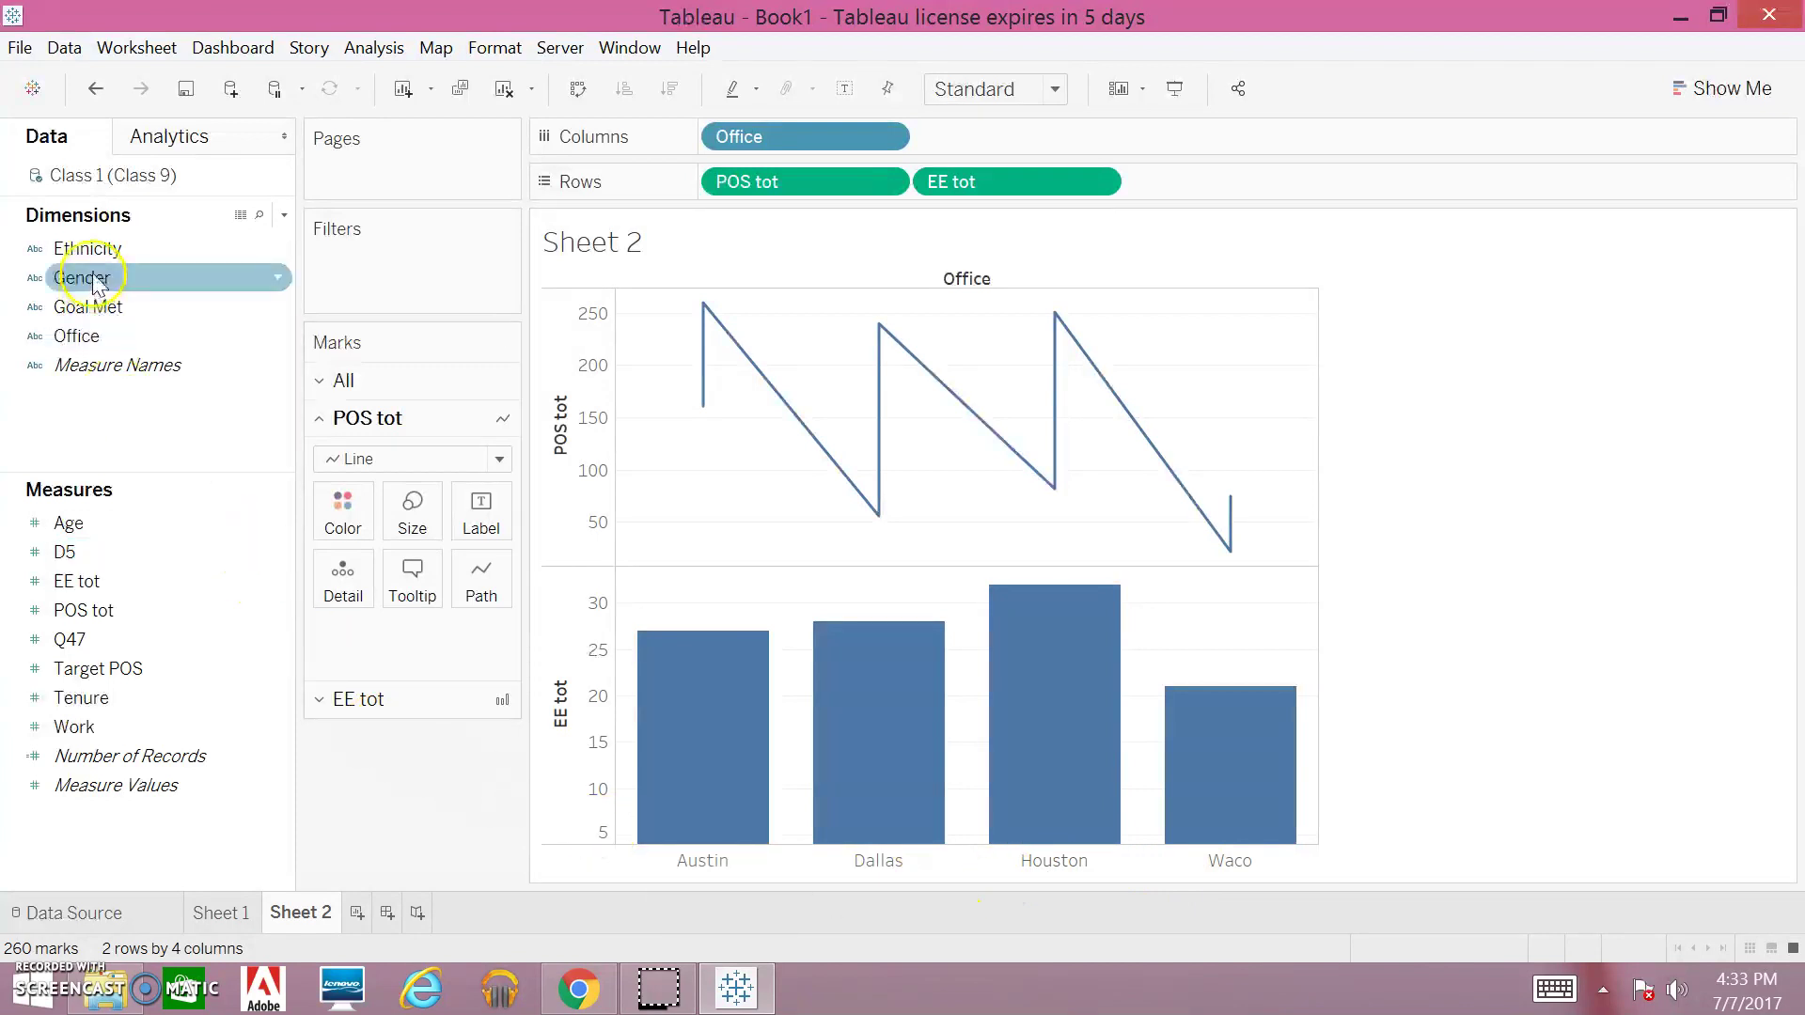
Color the POS tot line by the Gender dimension and inspect the marks in both charts.
{"action": "left_click_drag", "start_coordinate": [92, 275], "coordinate": [117, 425]}
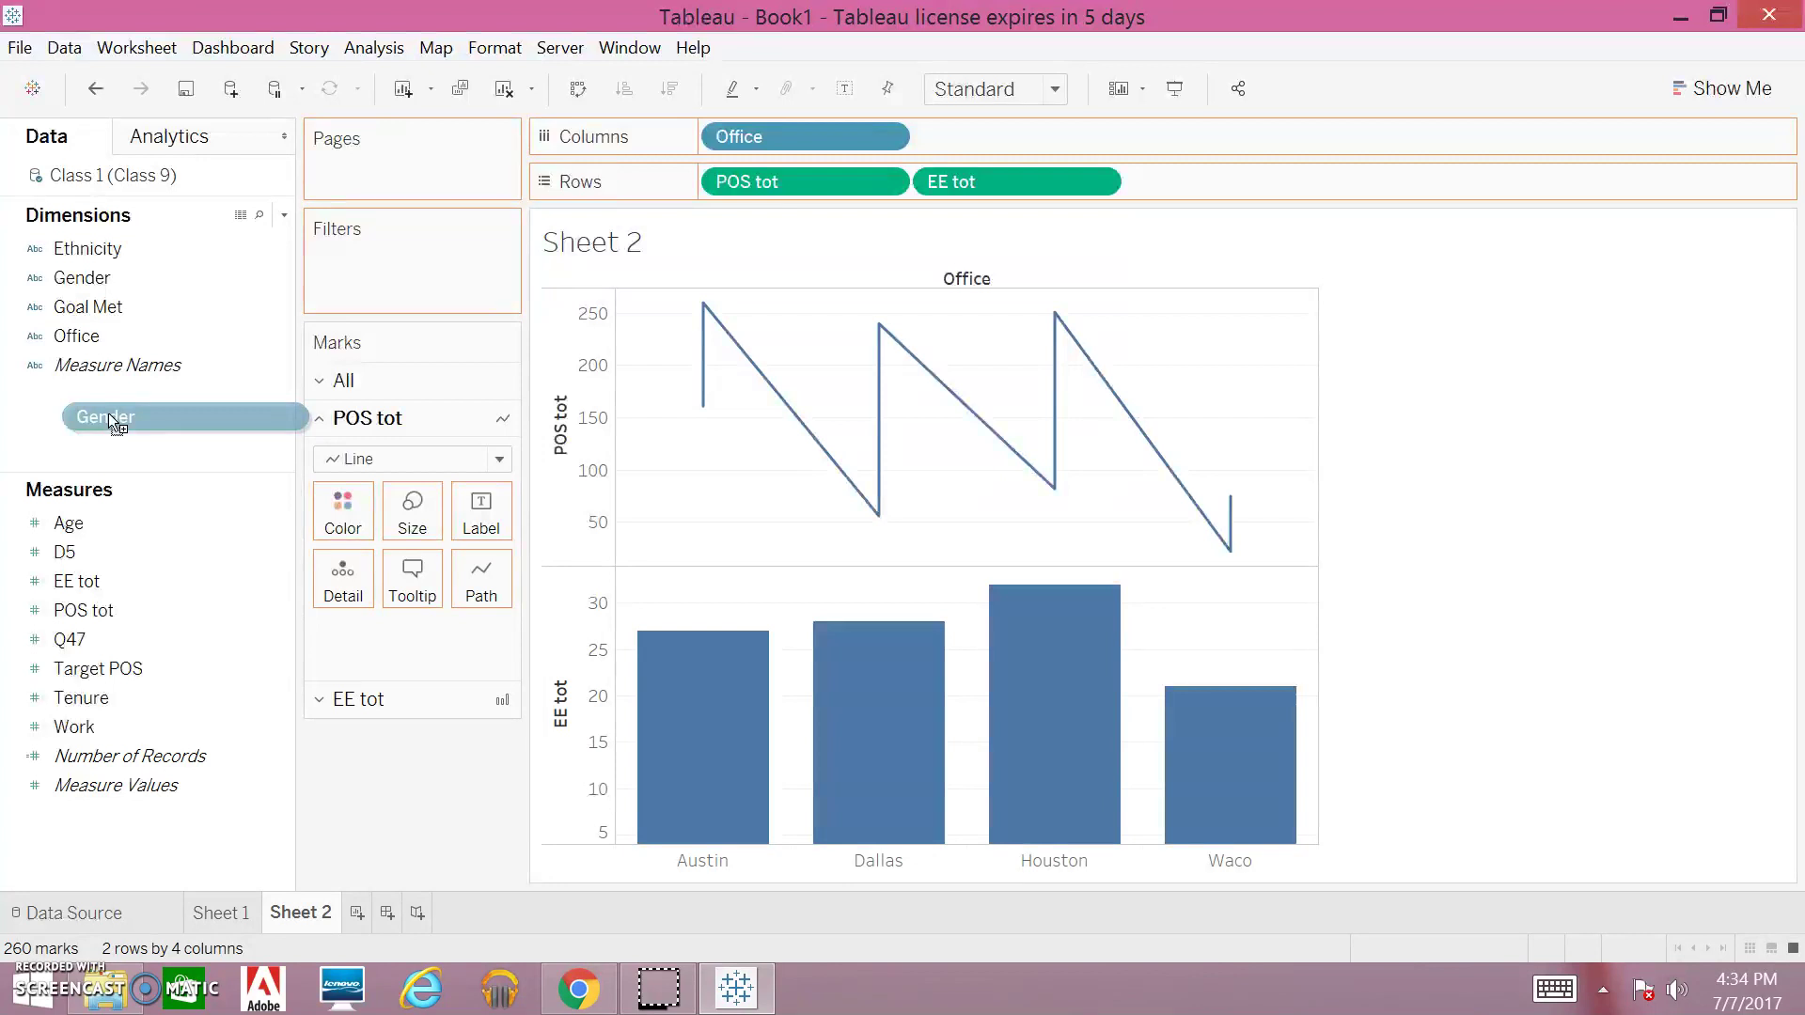
{"action": "left_click_drag", "start_coordinate": [111, 423], "coordinate": [340, 523]}
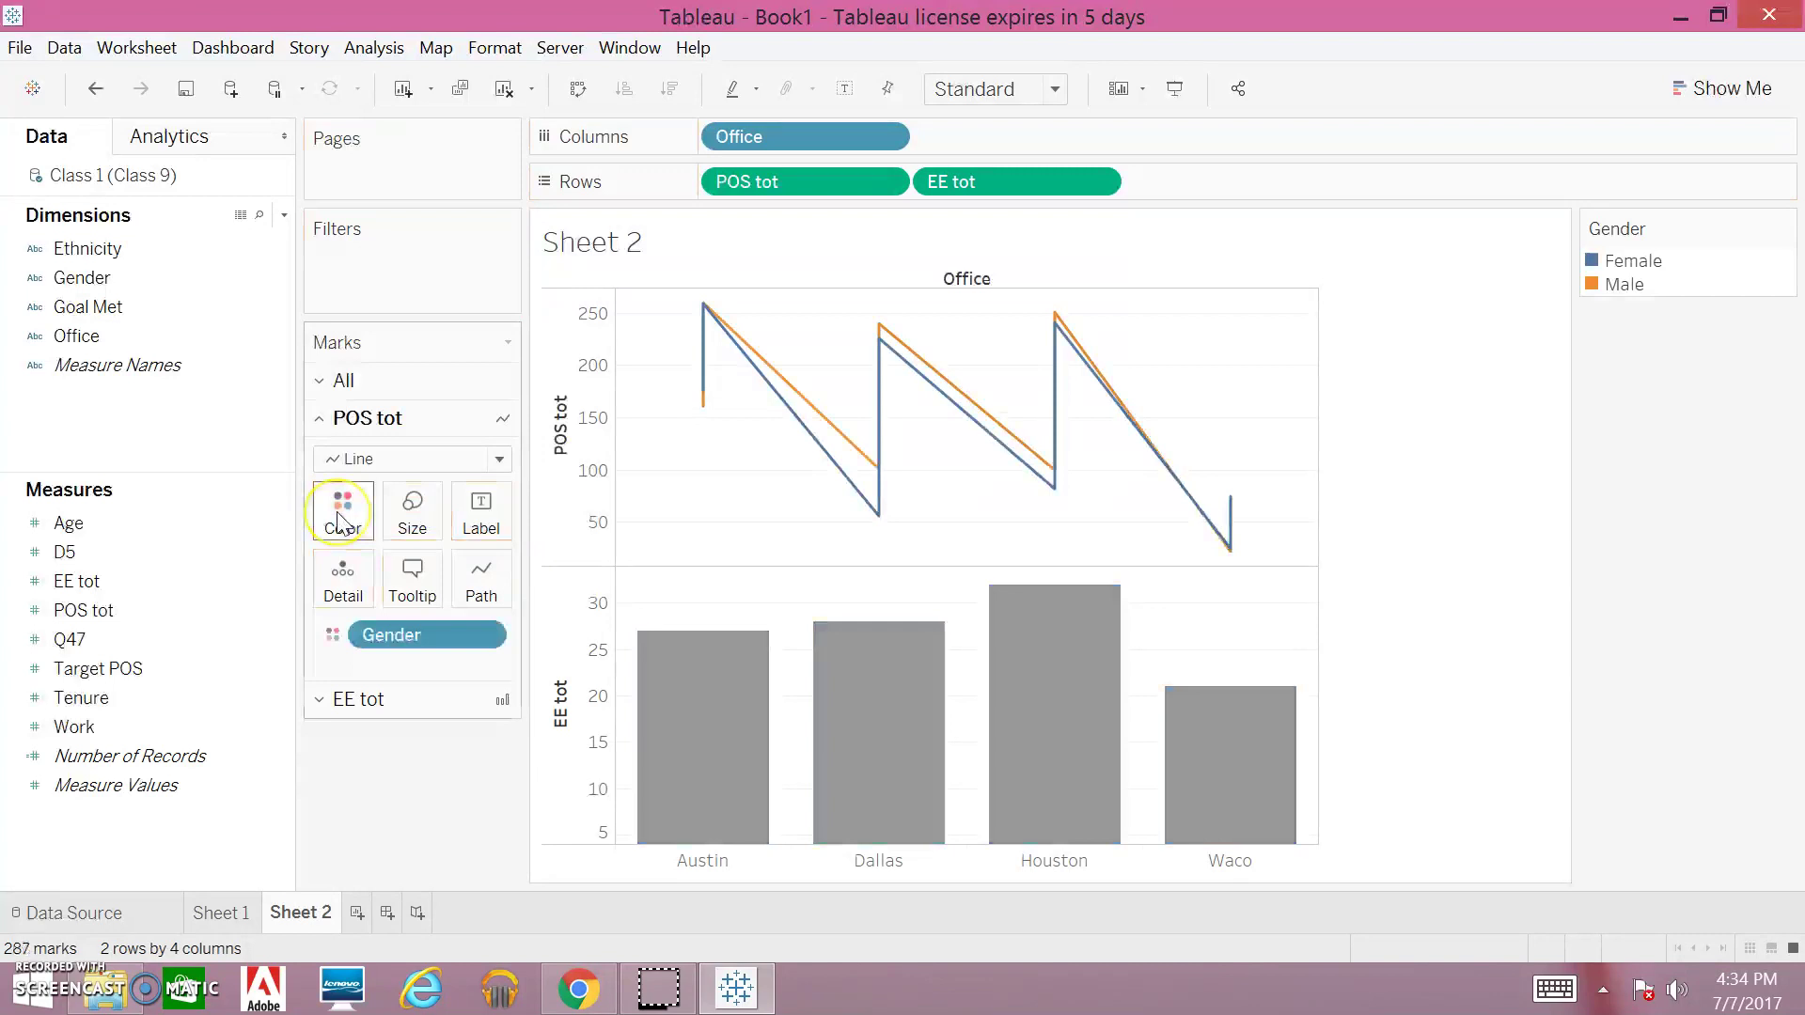
{"action": "mouse_move", "coordinate": [723, 669]}
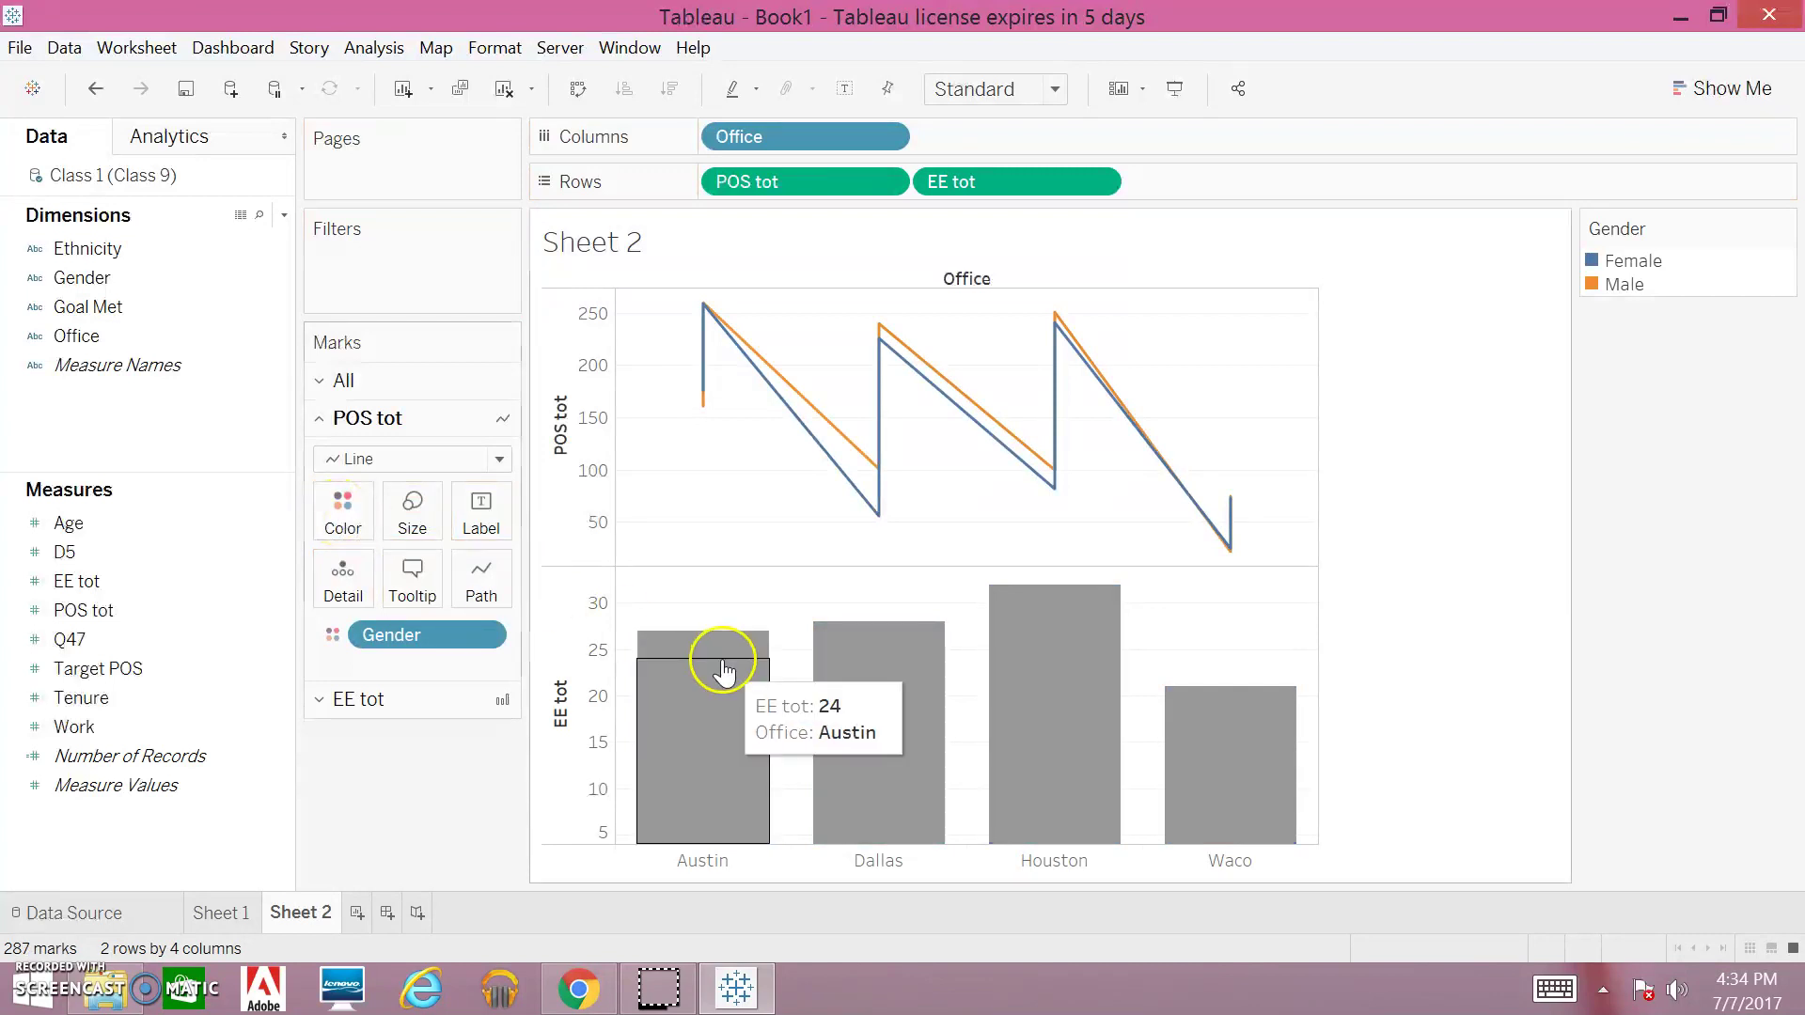
{"action": "mouse_move", "coordinate": [928, 640]}
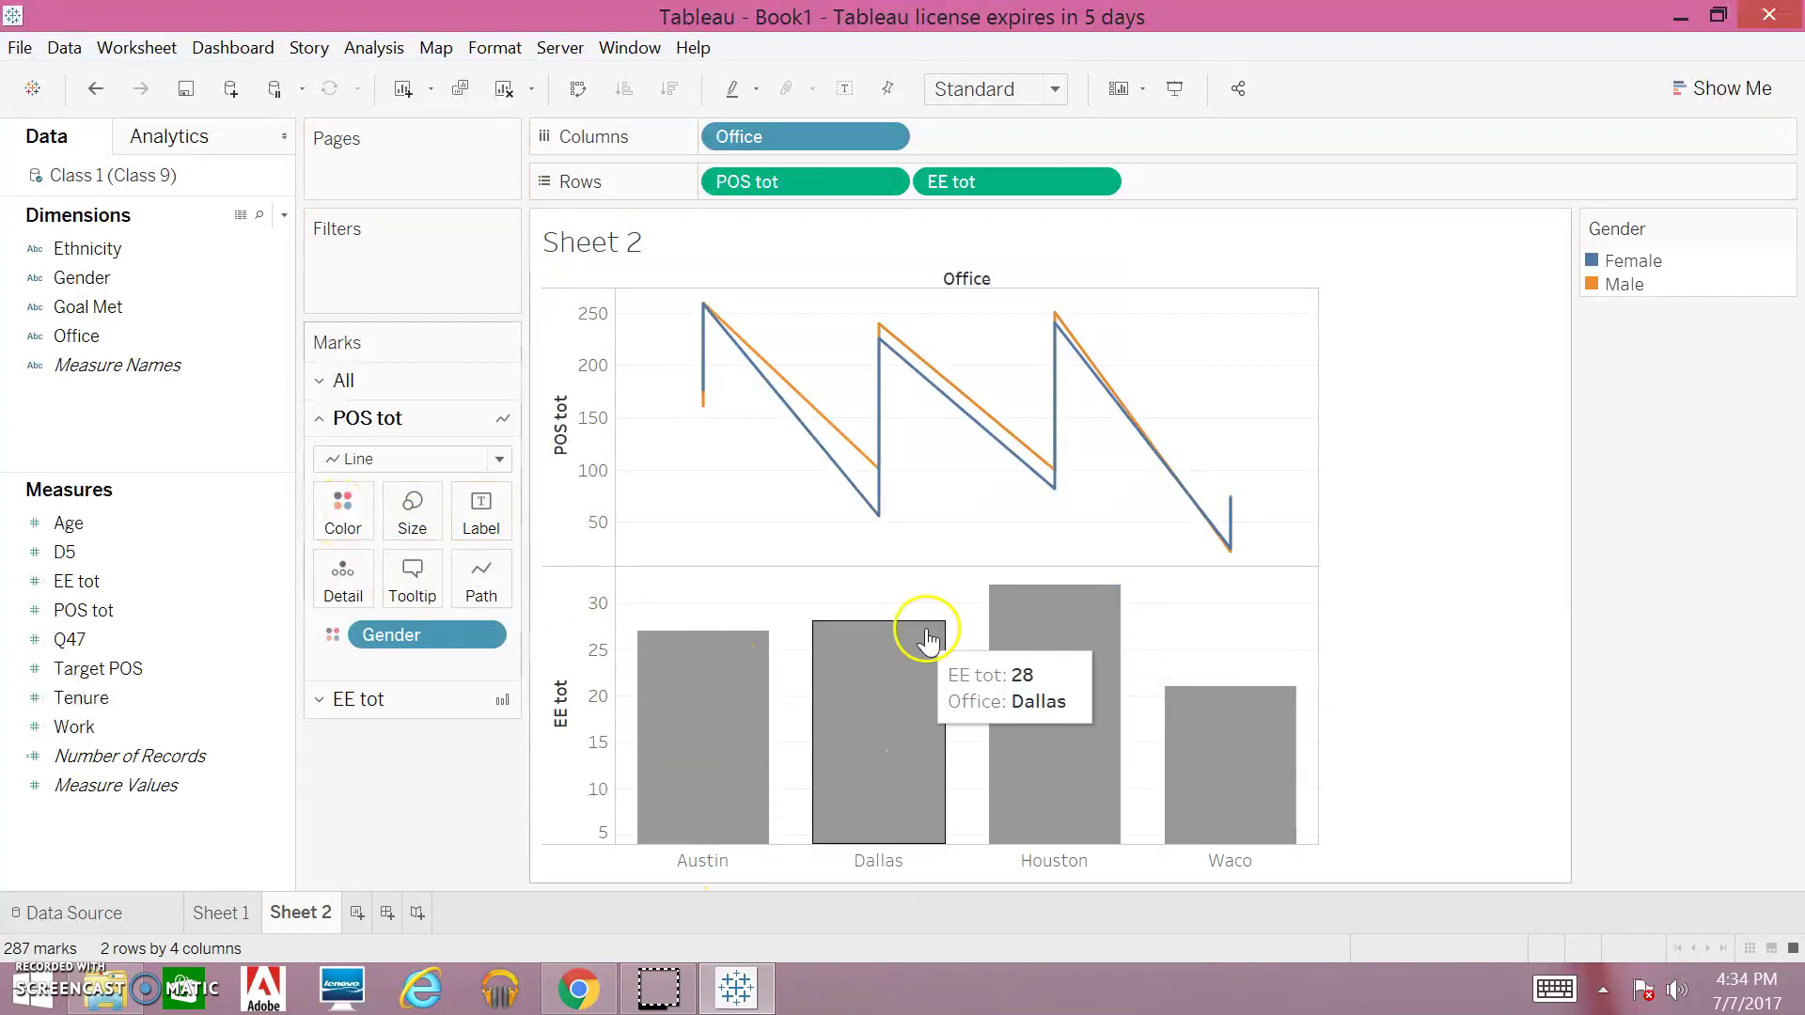
{"action": "mouse_move", "coordinate": [768, 389]}
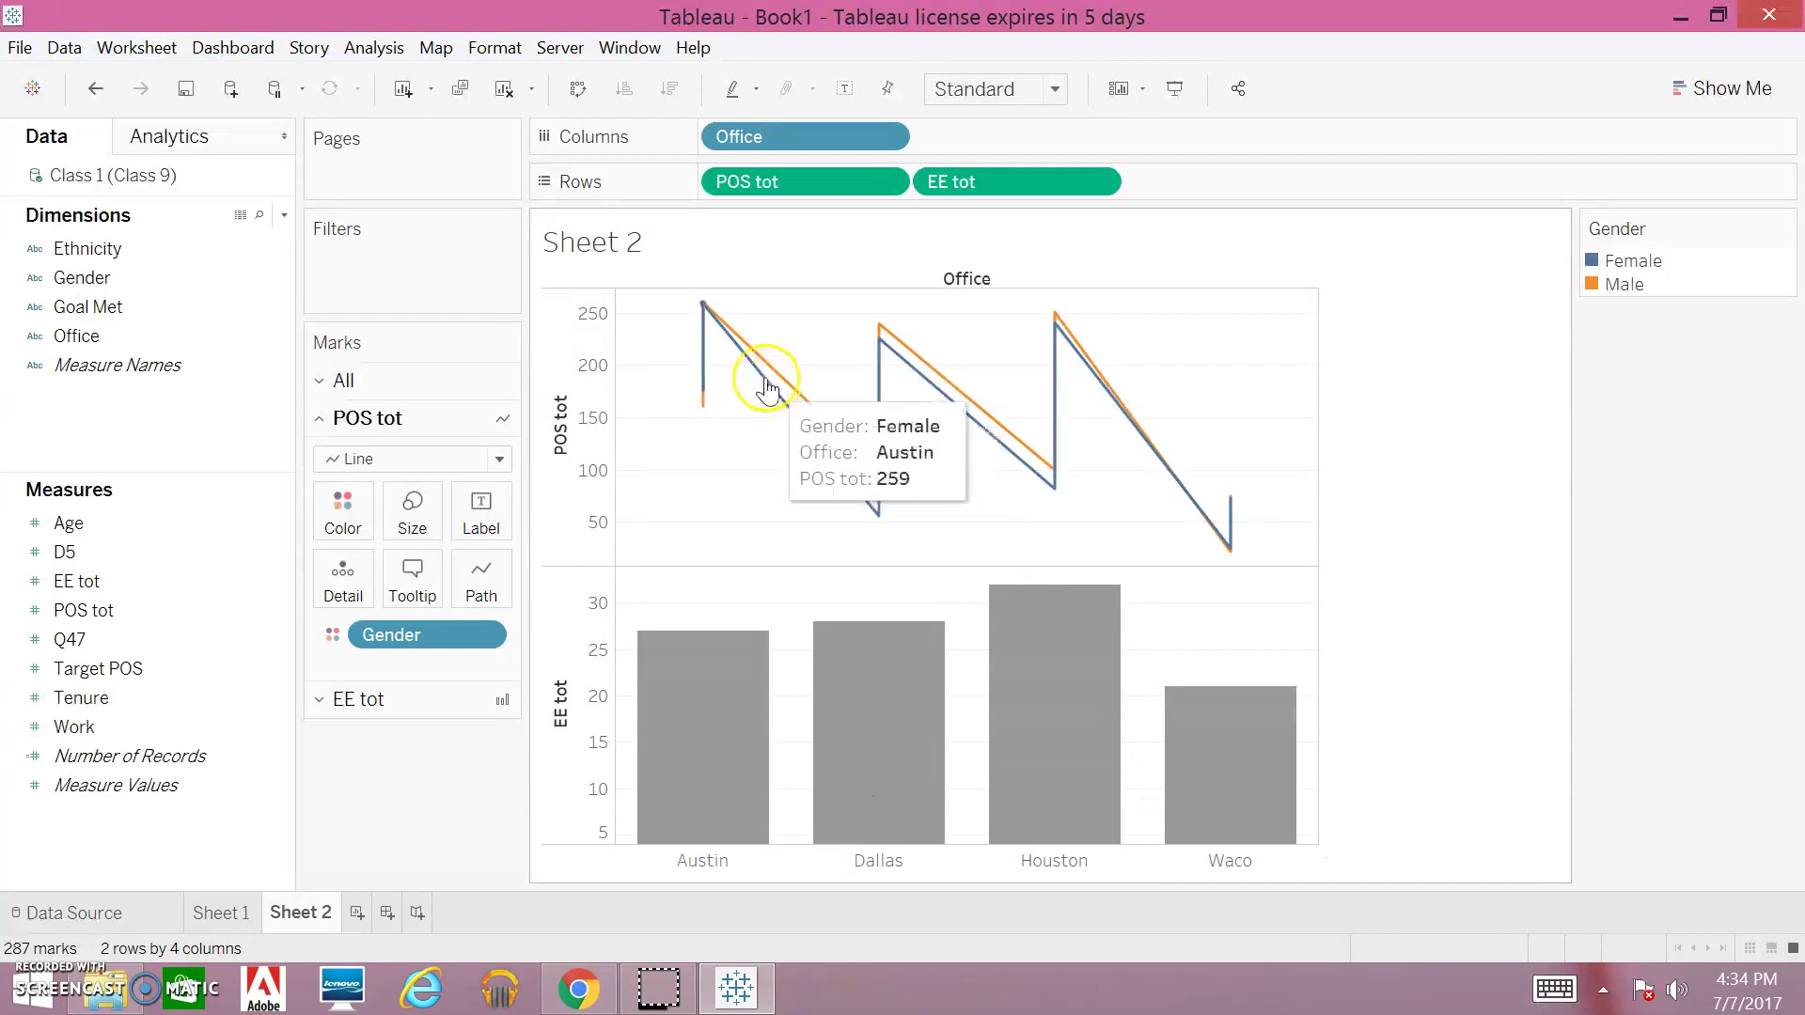
{"action": "mouse_move", "coordinate": [704, 419]}
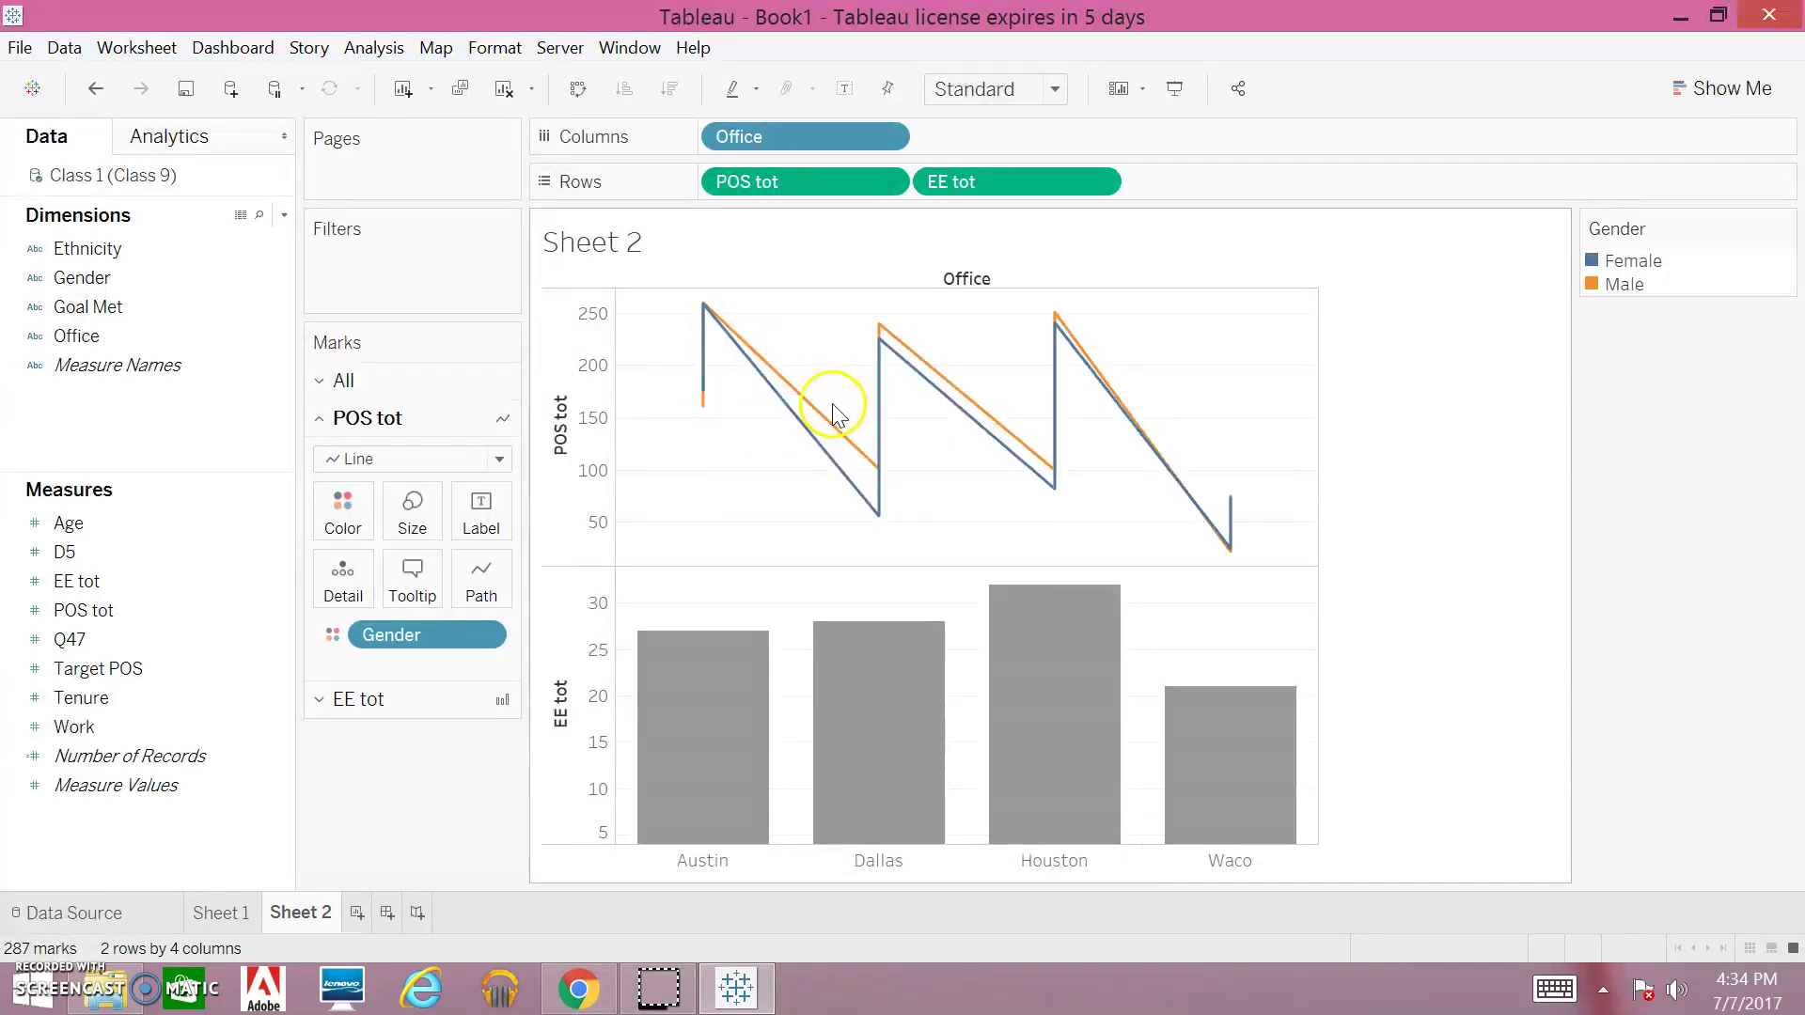
{"action": "mouse_move", "coordinate": [831, 470]}
Color the EE tot bars by the Gender dimension.
{"action": "left_click", "coordinate": [450, 694]}
{"action": "left_click", "coordinate": [108, 343]}
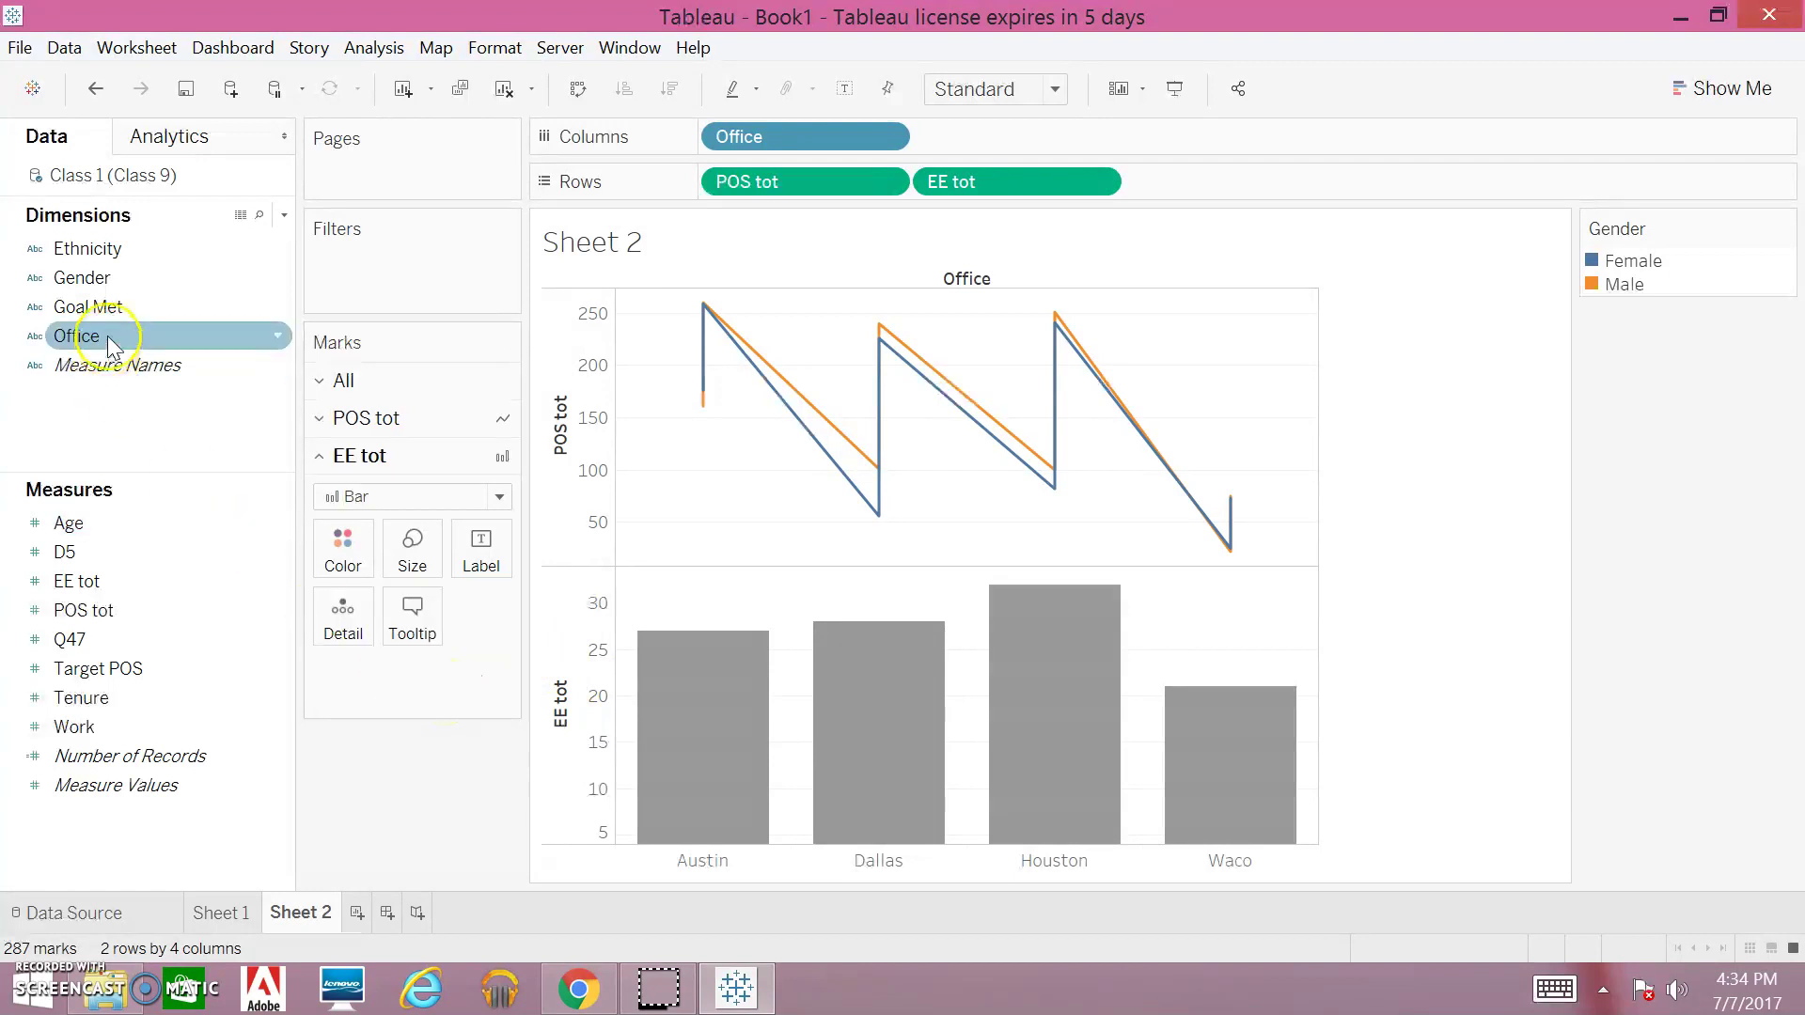
{"action": "left_click_drag", "start_coordinate": [64, 276], "coordinate": [342, 557]}
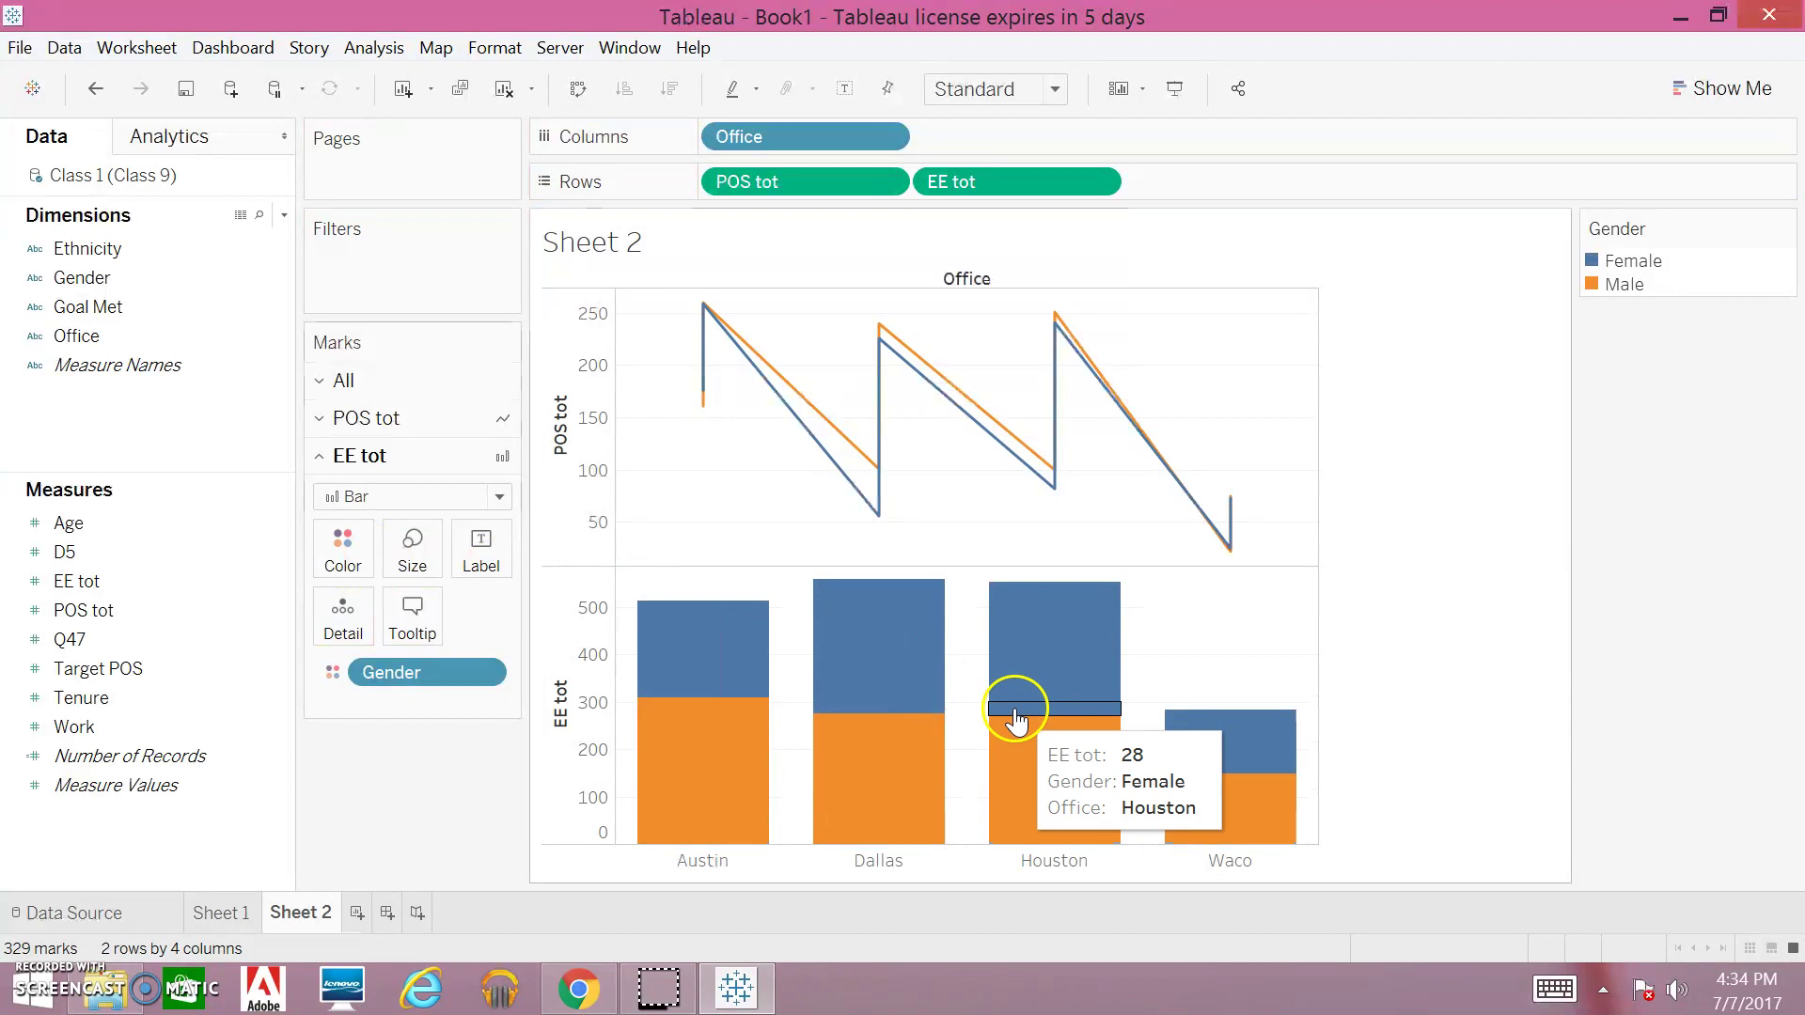